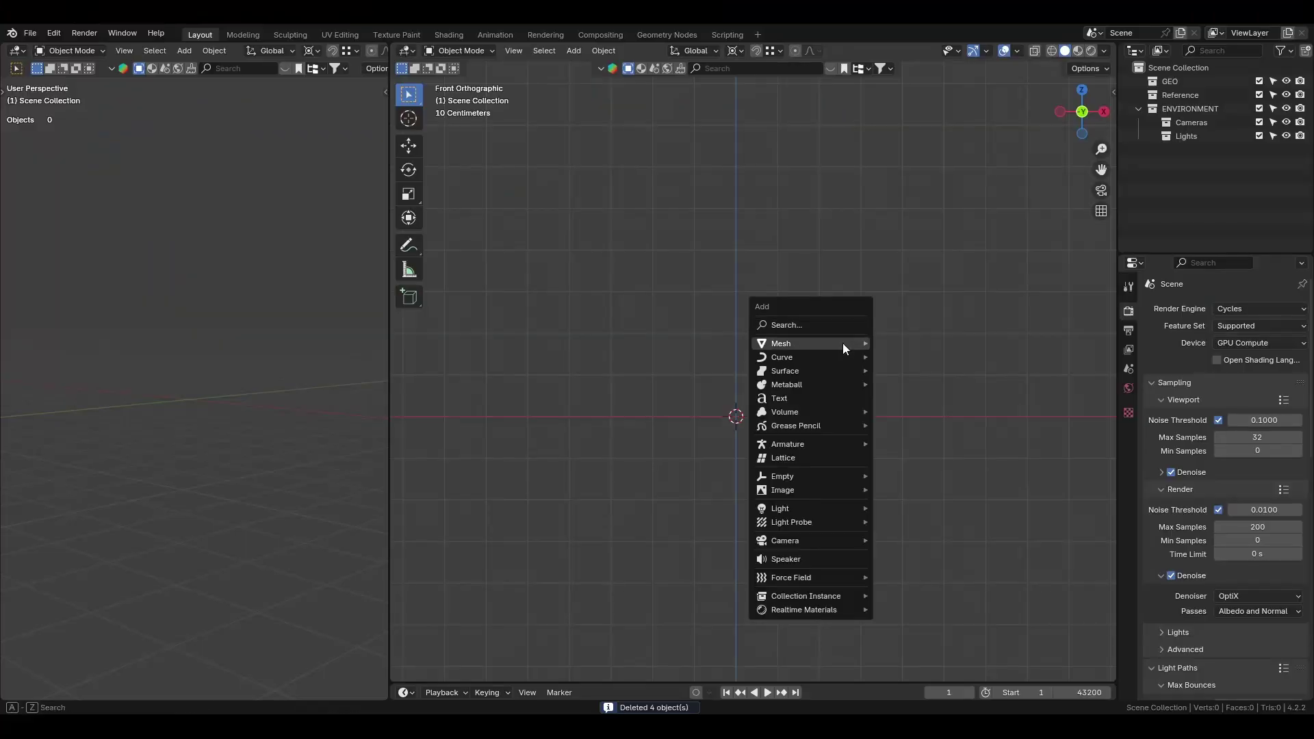
Step: Add a cube mesh at the scene's origin
mouse_move(846, 346)
click(921, 356)
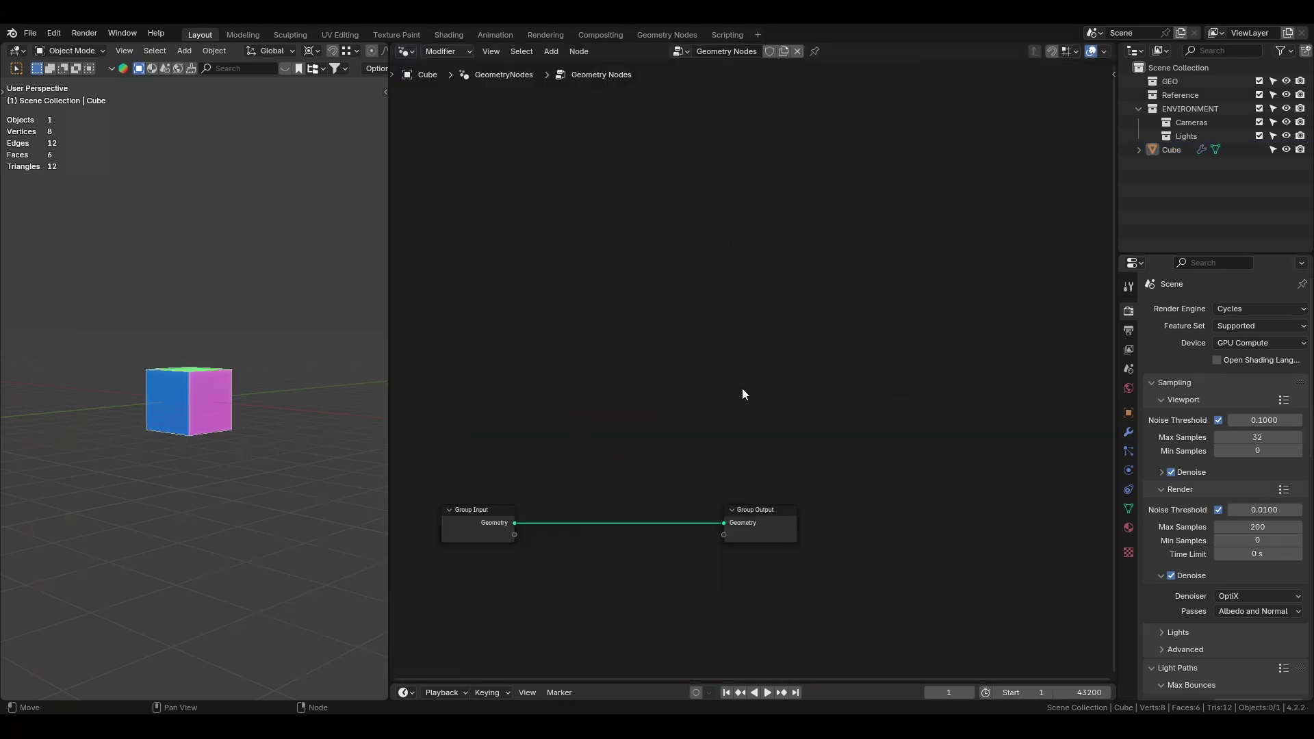
Step: Insert a Transform Geometry node between the Group Input and Group Output nodes, with the cube seen from the front
key(Home)
key(KP_1)
key(shift+a)
text(tra)
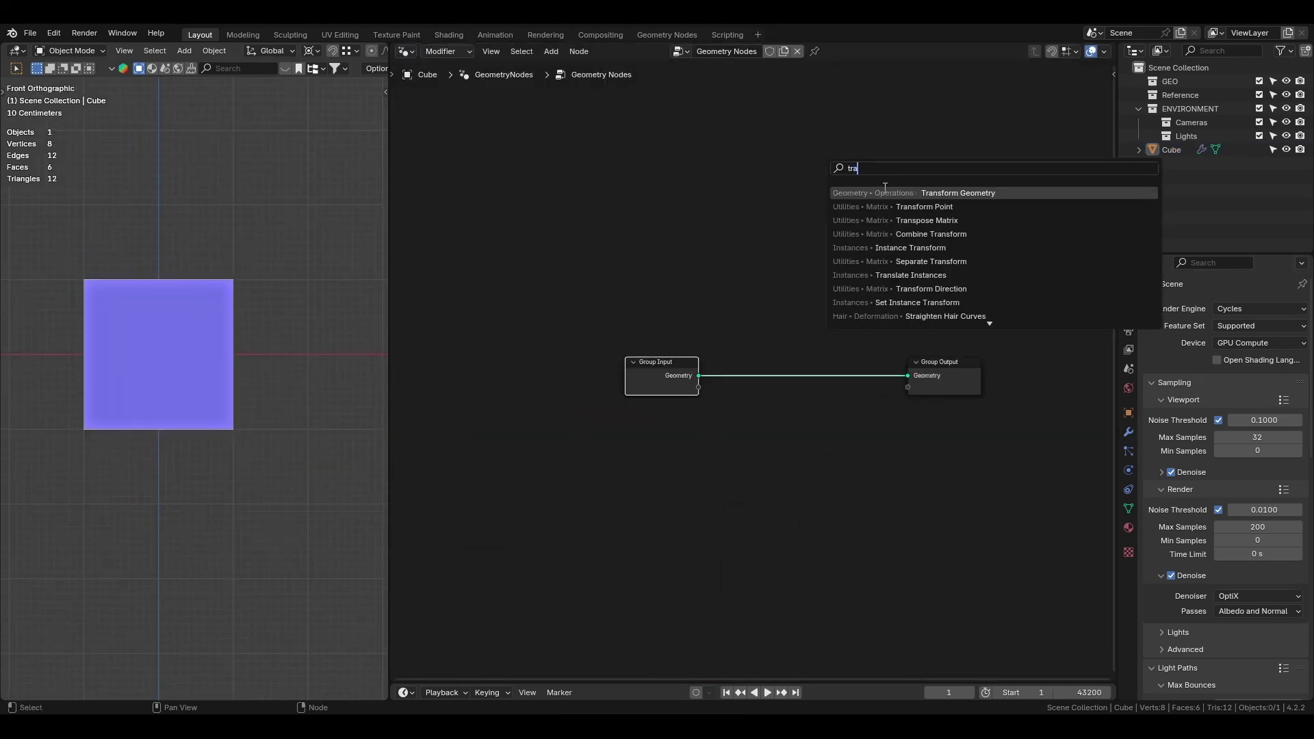
key(Return)
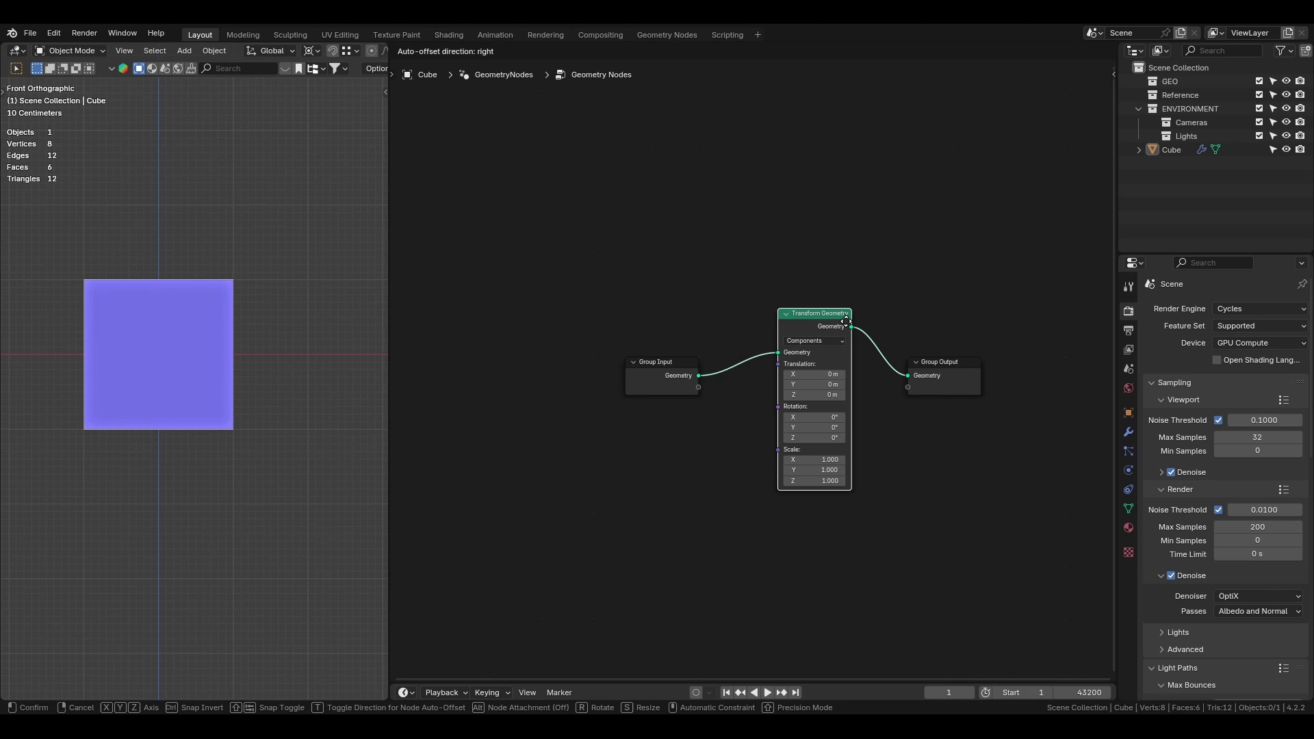
click(848, 321)
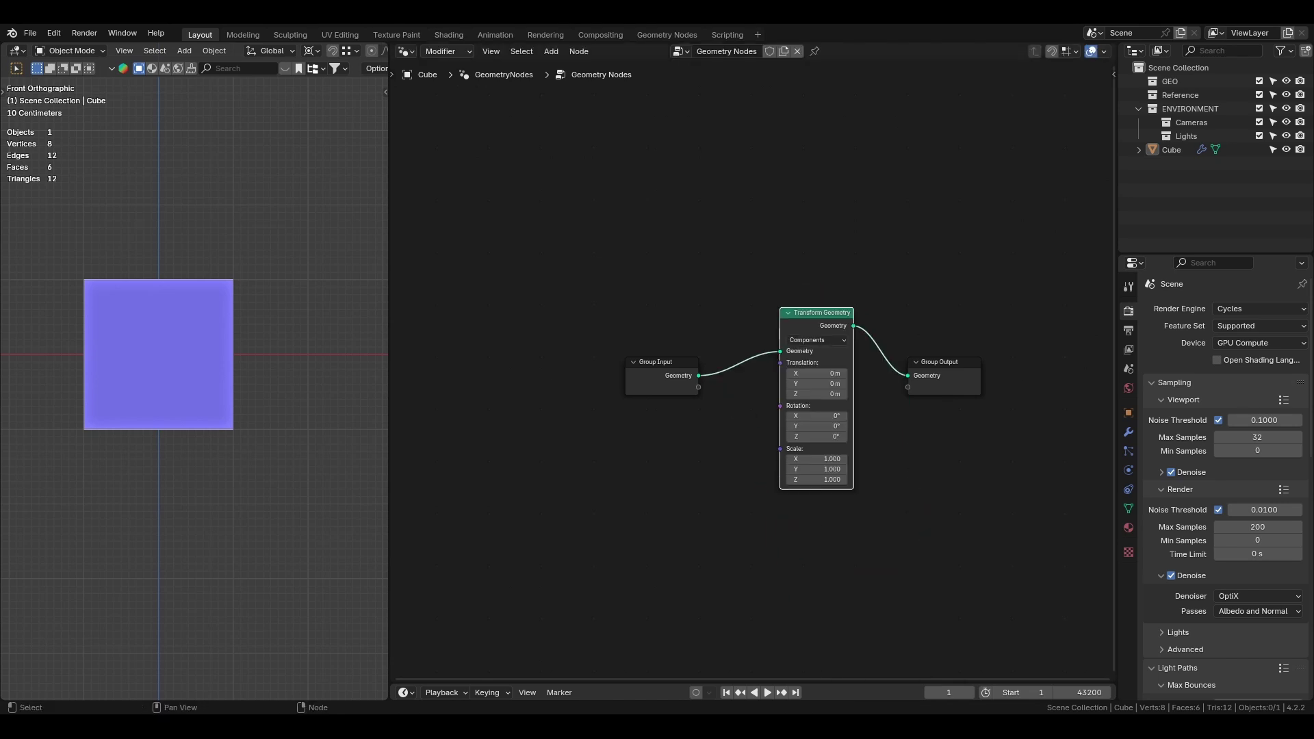
Step: Spread the nodes out by moving Group Input up and away, enable node snapping, and place Transform Geometry next to Group Output
drag(661, 366, 589, 286)
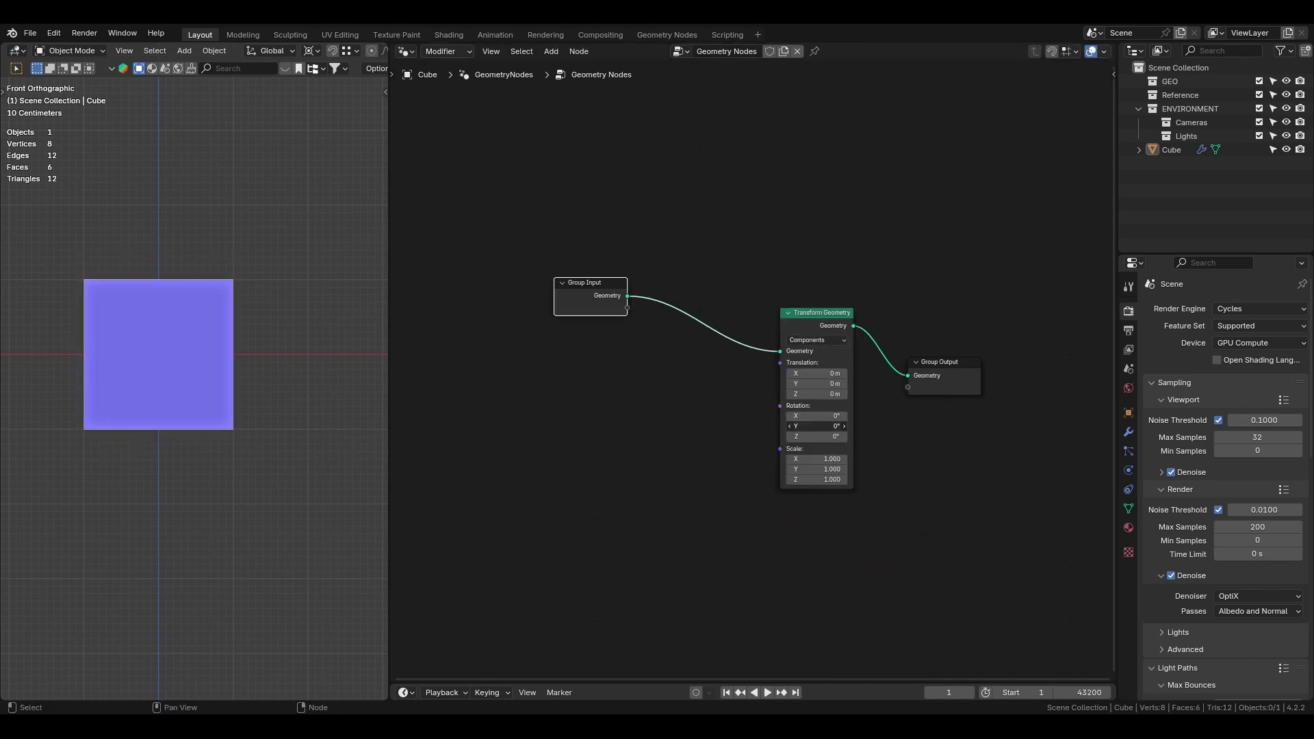
mouse_move(817, 425)
mouse_down()
mouse_move(793, 425)
mouse_move(863, 426)
mouse_move(824, 426)
mouse_up()
key(ctrl+z)
drag(602, 303, 512, 242)
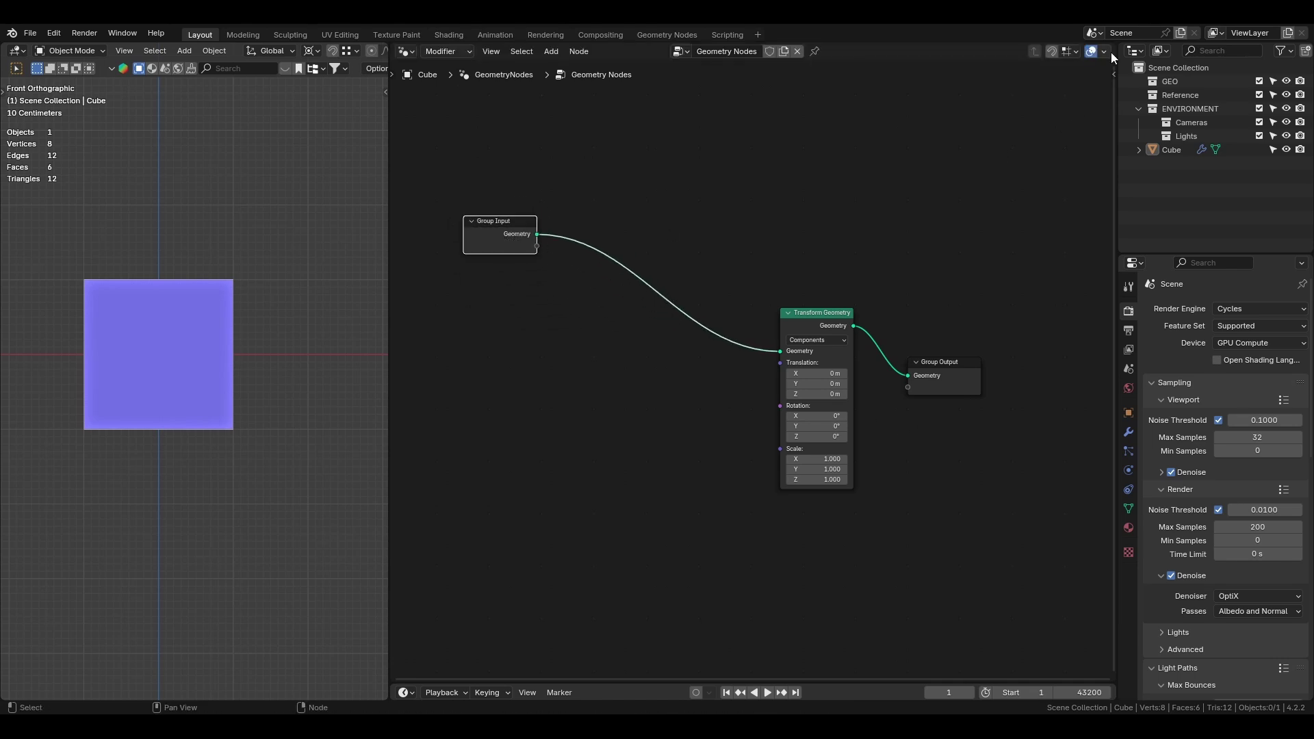
click(1054, 56)
drag(824, 310, 910, 307)
Step: Select the cube and mark its lower-right corner with an annotation dot, then return to the selection tool
click(178, 314)
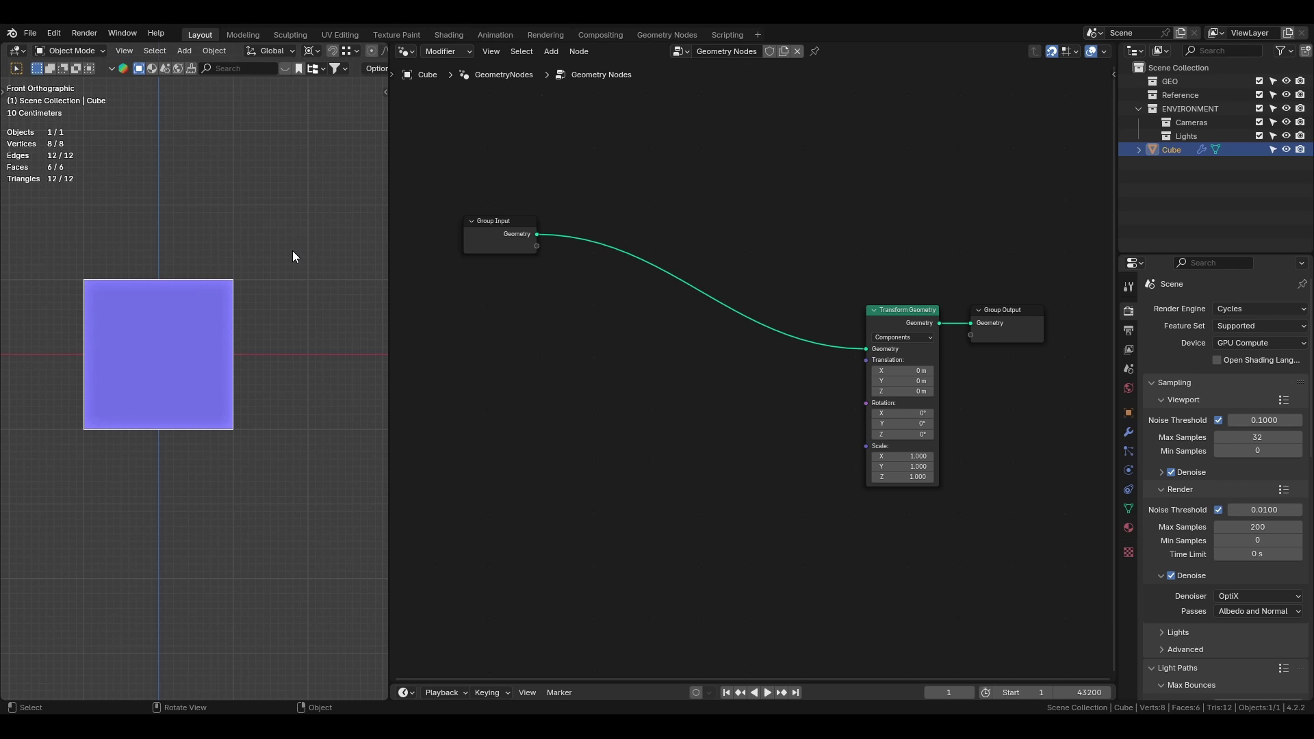
key(t)
click(19, 244)
key(t)
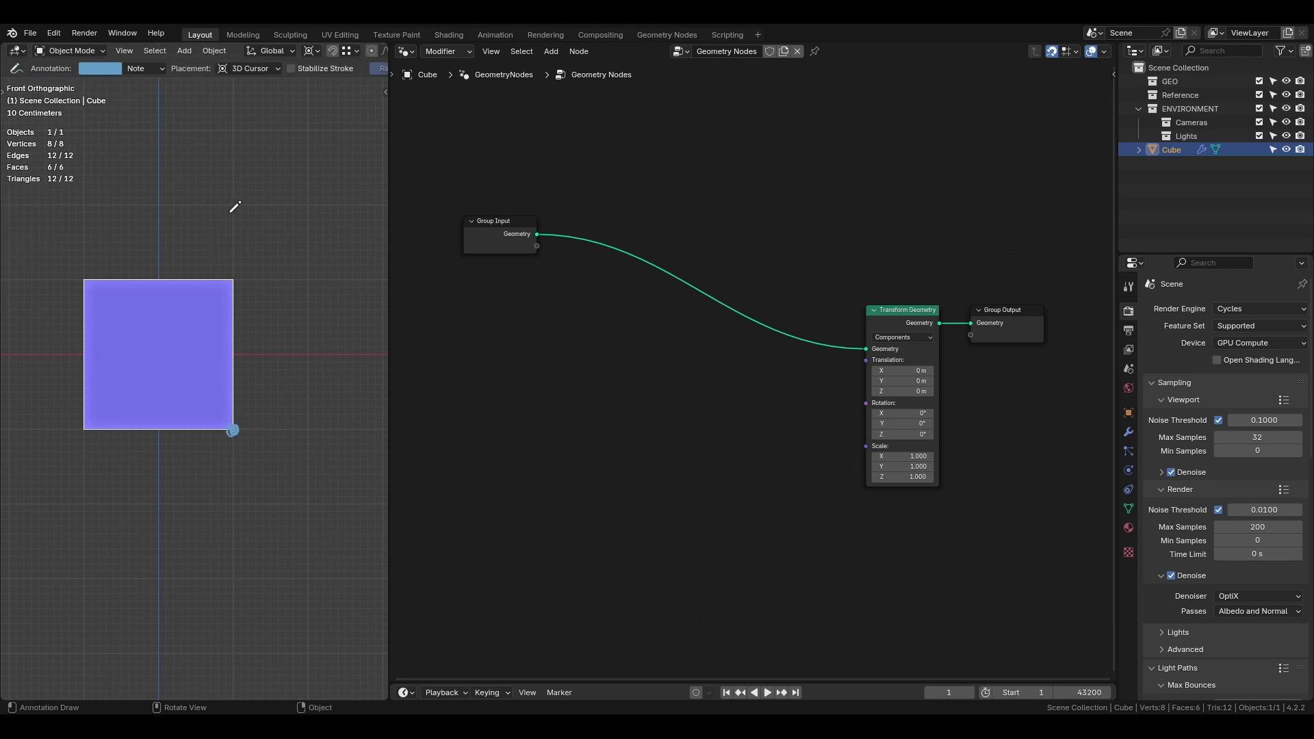
key(w)
Step: Save the file and replace the Transform Geometry node with a Set Position node before Group Output
click(913, 307)
key(ctrl+s)
alt+drag(913, 307, 860, 88)
key(x)
key(shift+a)
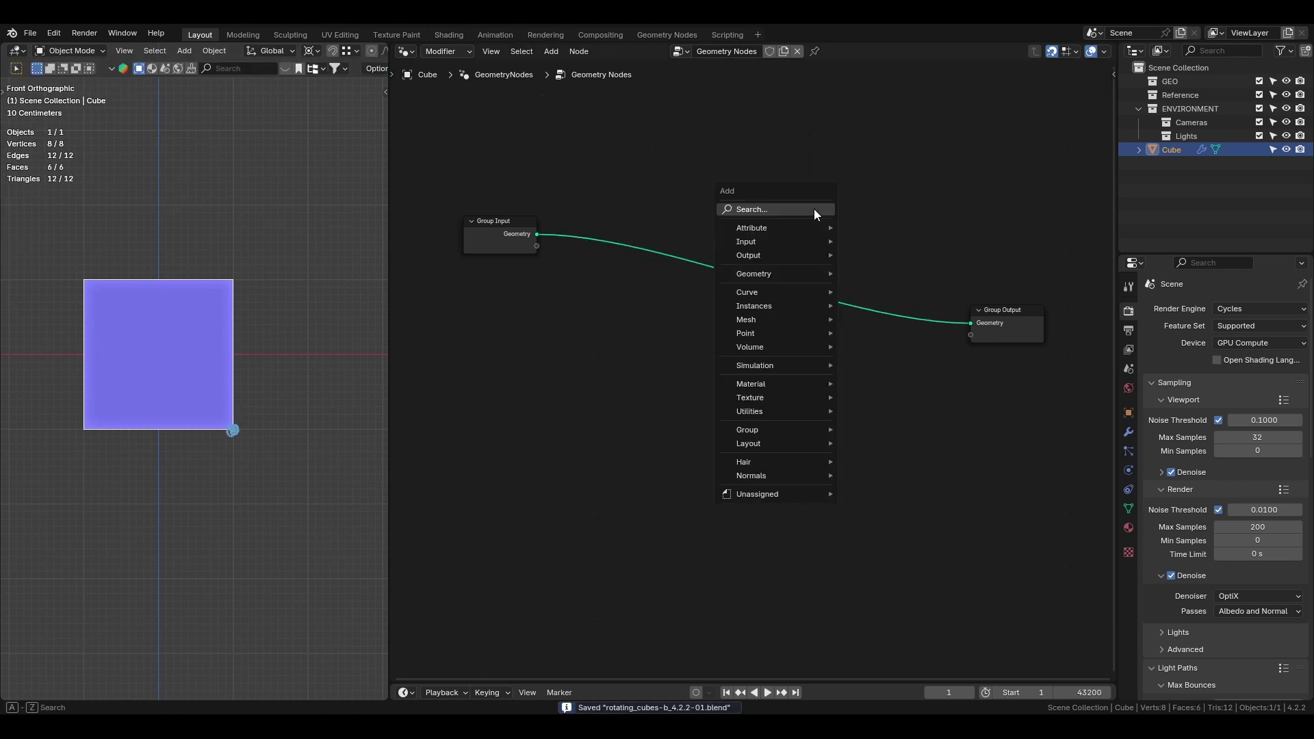
text(set)
click(906, 246)
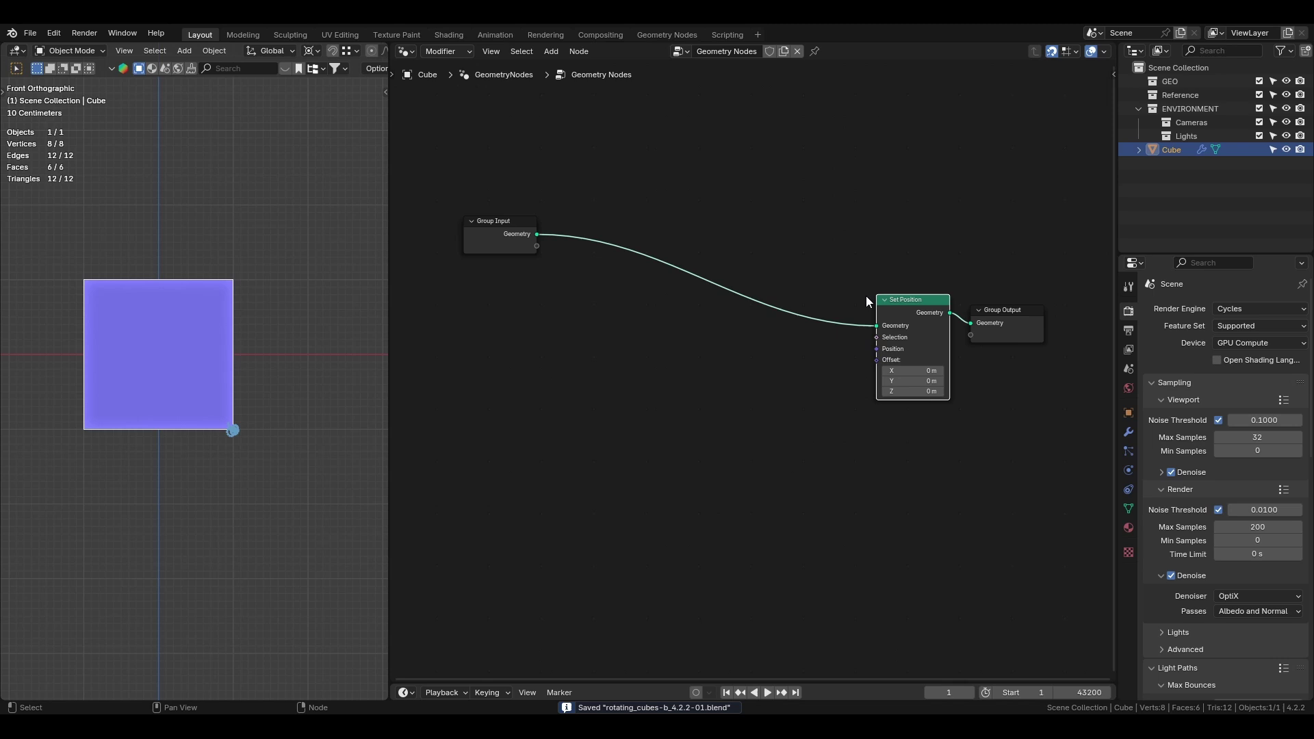
click(898, 313)
Step: Feed Set Position's Position input from a new Position node routed through a Vector Rotate node placed close beside it
drag(856, 359, 618, 317)
text(posit)
key(Return)
text(rotate)
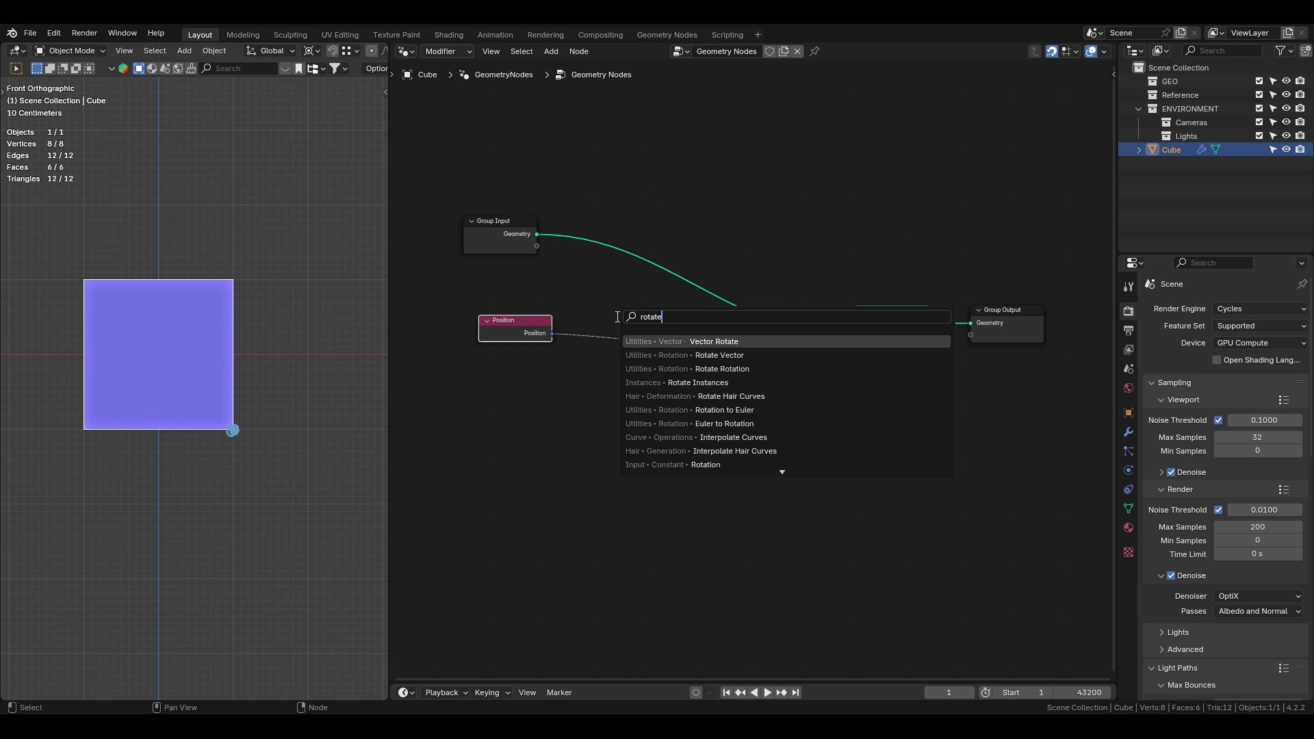
key(Return)
click(616, 316)
middle_drag(615, 317, 821, 362)
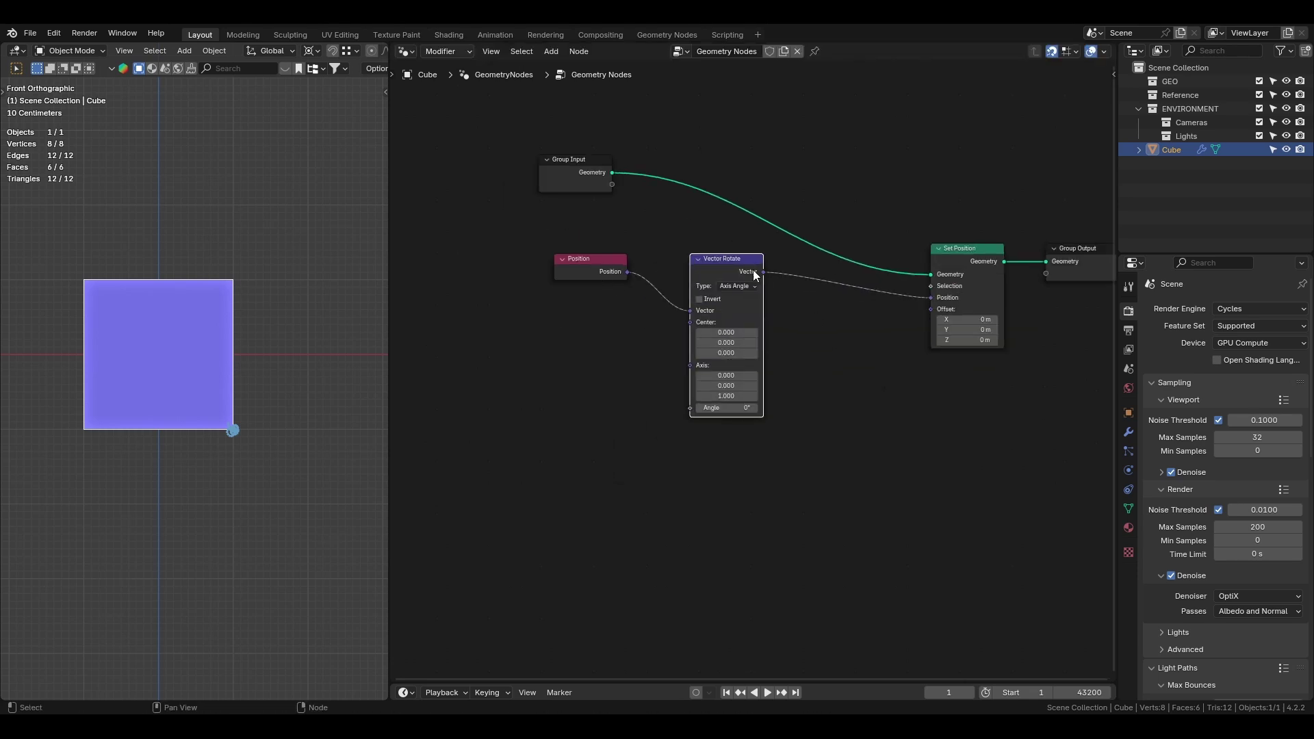
drag(755, 274, 702, 274)
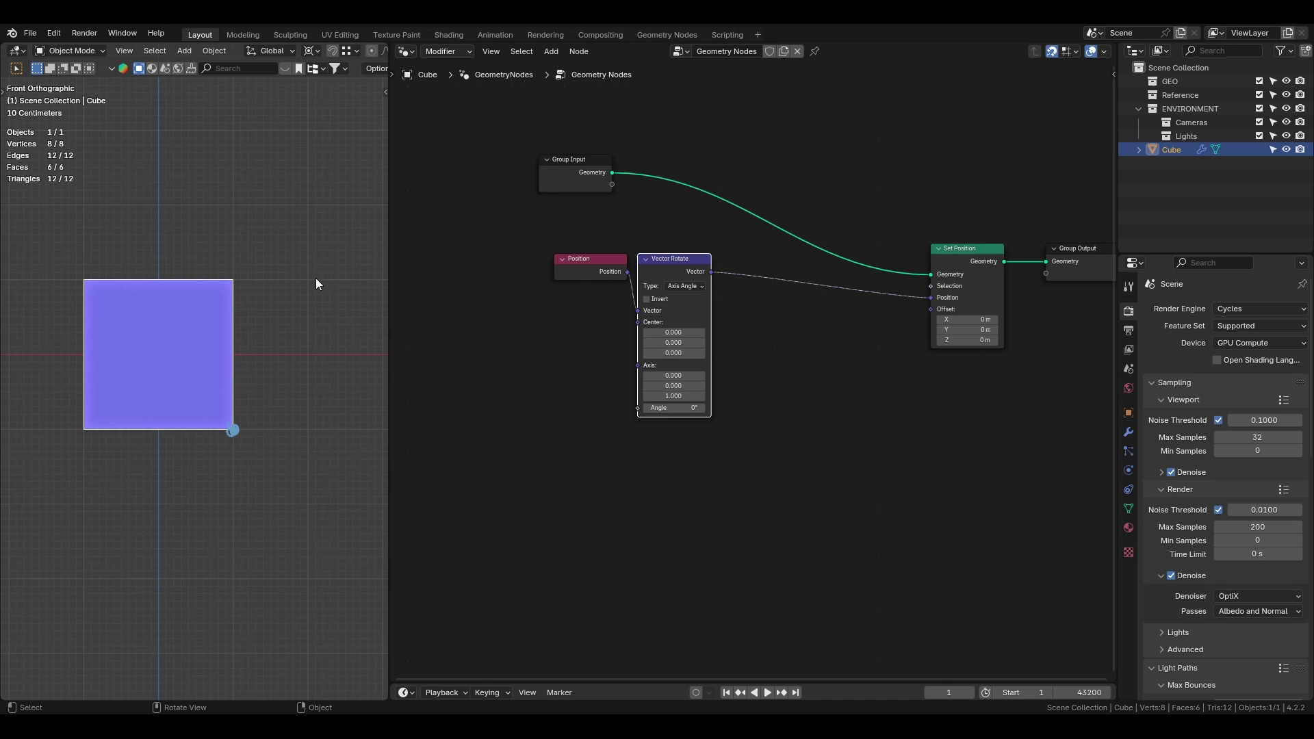
Step: Check the cube's dimensions and annotate its 2 m width and the 1 m horizontal and vertical distances from its centre to the pivot corner
key(n)
click(380, 96)
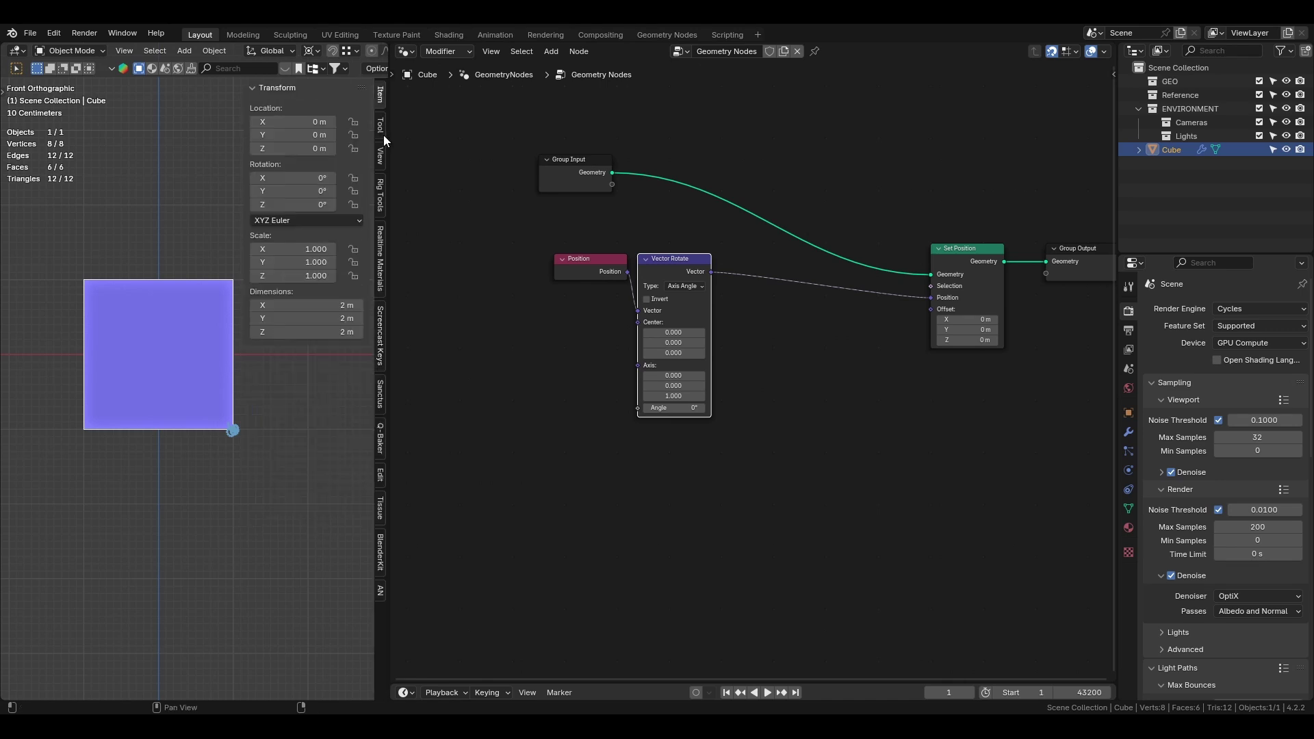
key(n)
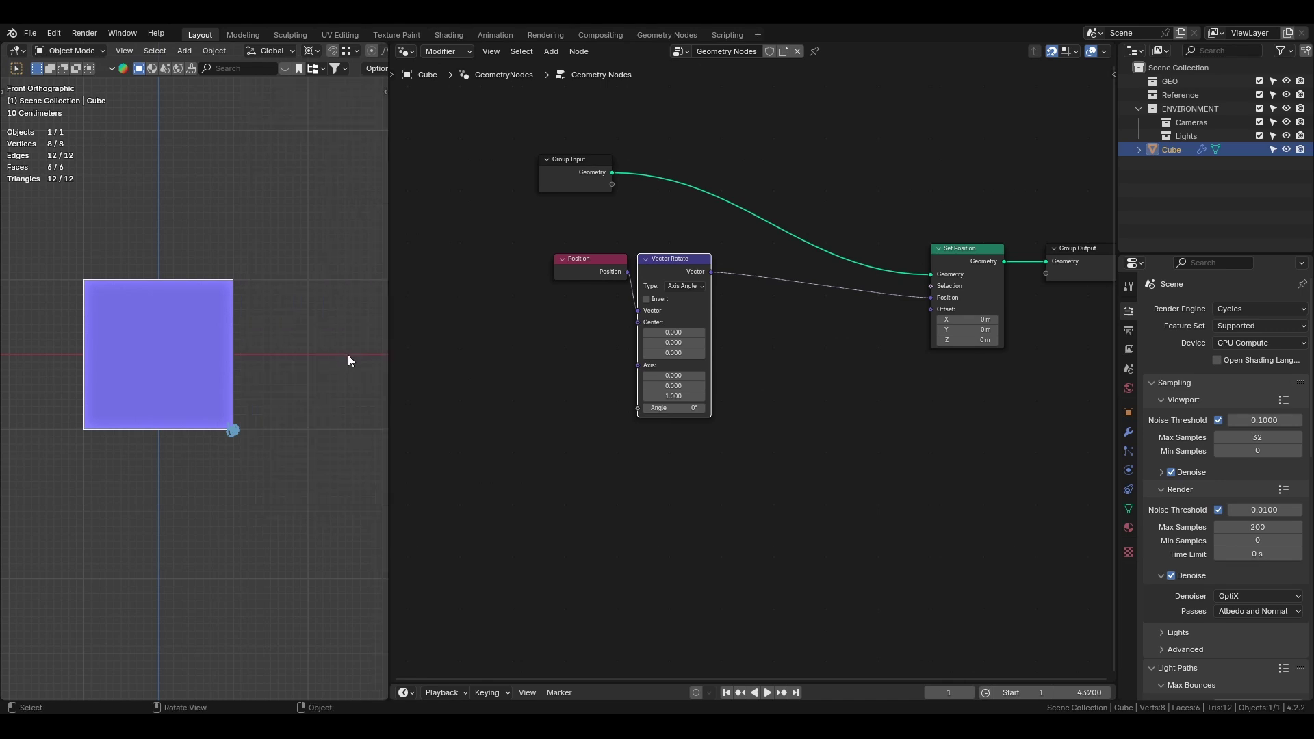
key(t)
click(15, 248)
key(t)
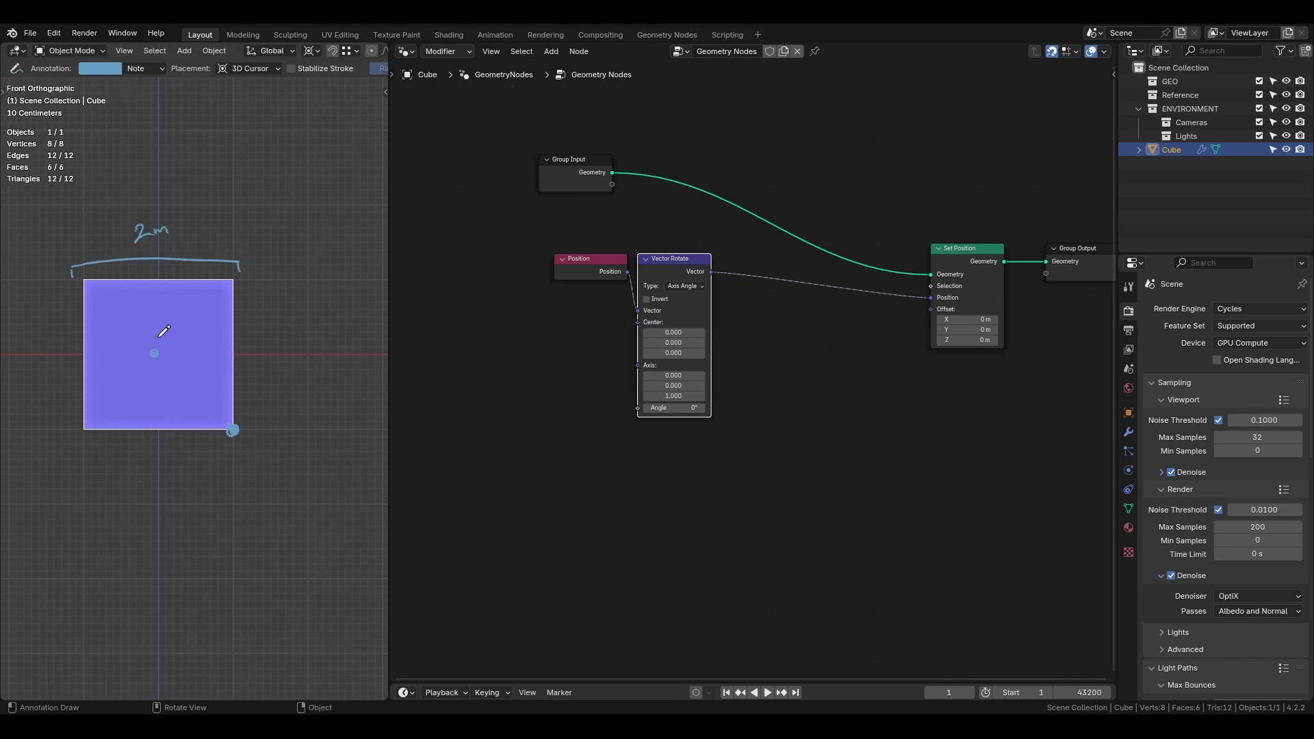
mouse_move(159, 336)
mouse_down()
mouse_move(217, 329)
mouse_move(179, 325)
mouse_move(200, 321)
mouse_move(241, 404)
mouse_move(253, 377)
mouse_up()
Step: Set the Vector Rotate node's Center to X 1 and Z -1, and save the file
double_click(673, 332)
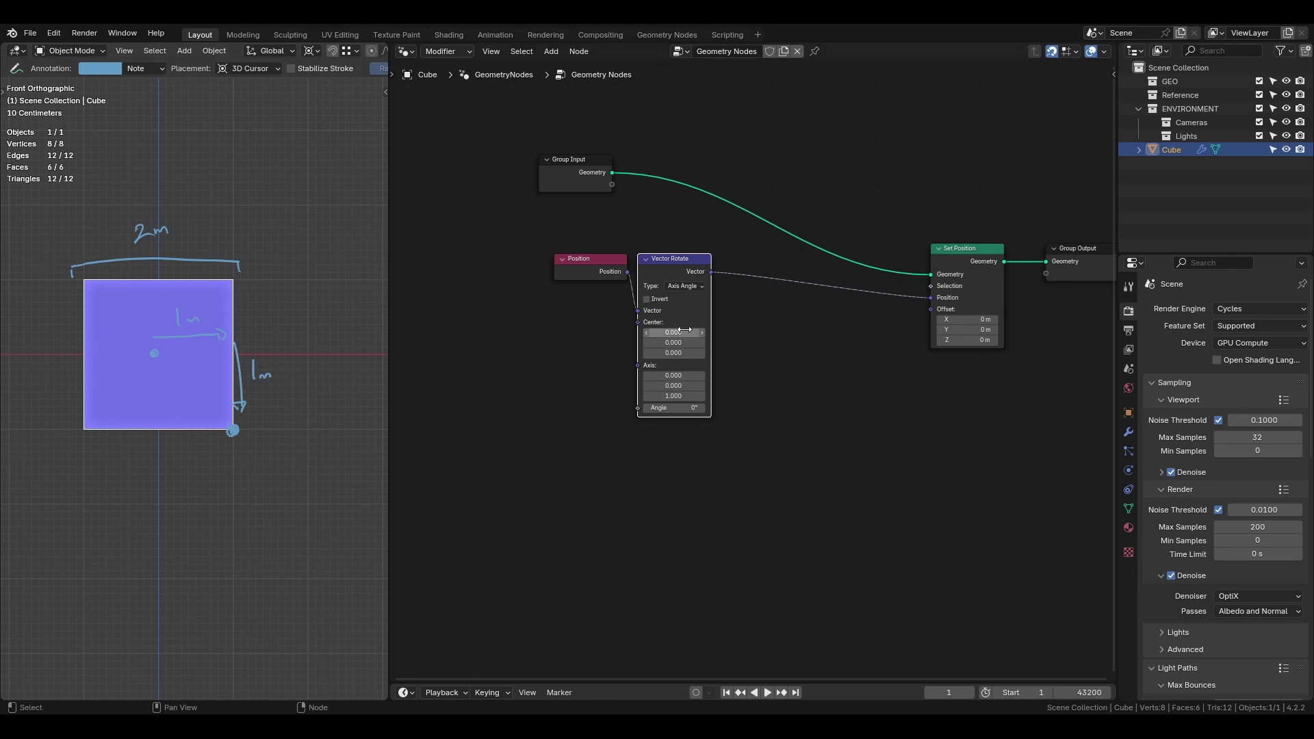
key(Return)
double_click(682, 352)
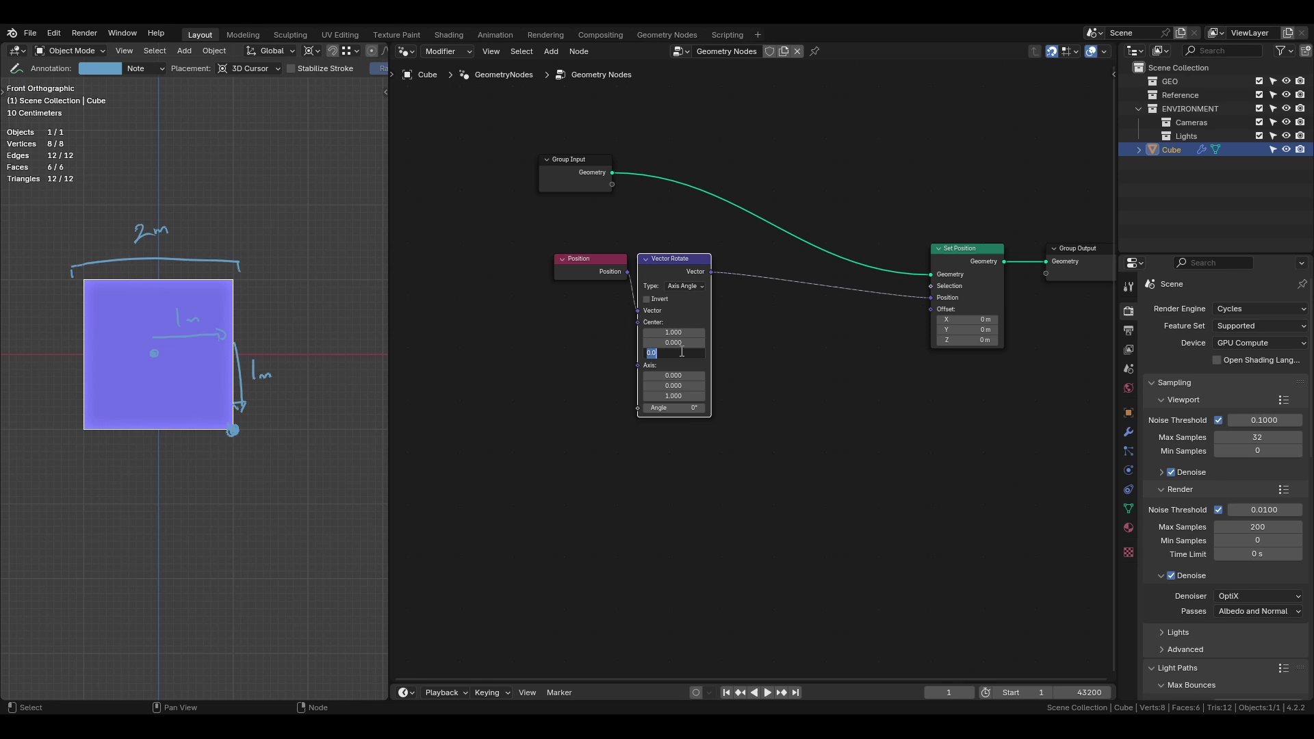
text(-1)
key(Return)
key(ctrl+s)
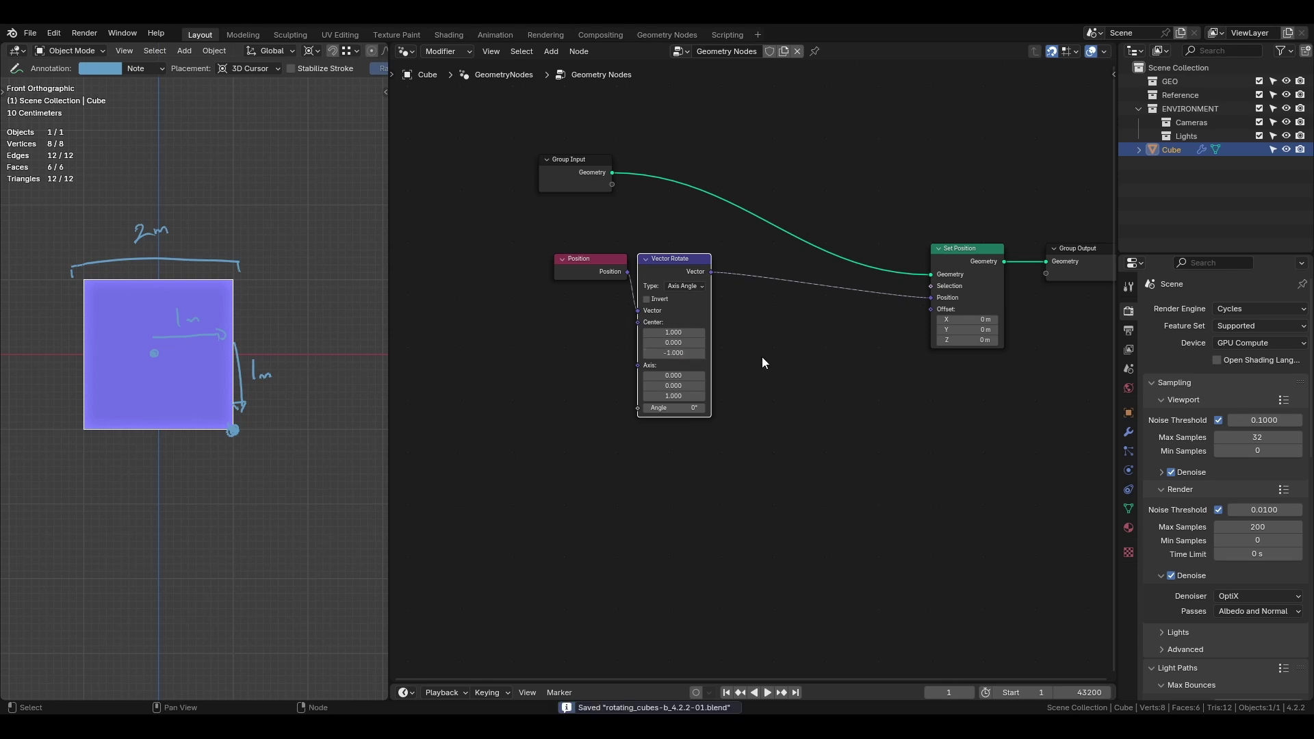
Step: Set the Vector Rotate node's Axis to Y 1 and Z 0
double_click(684, 385)
text(1)
key(Tab)
text(0)
key(Return)
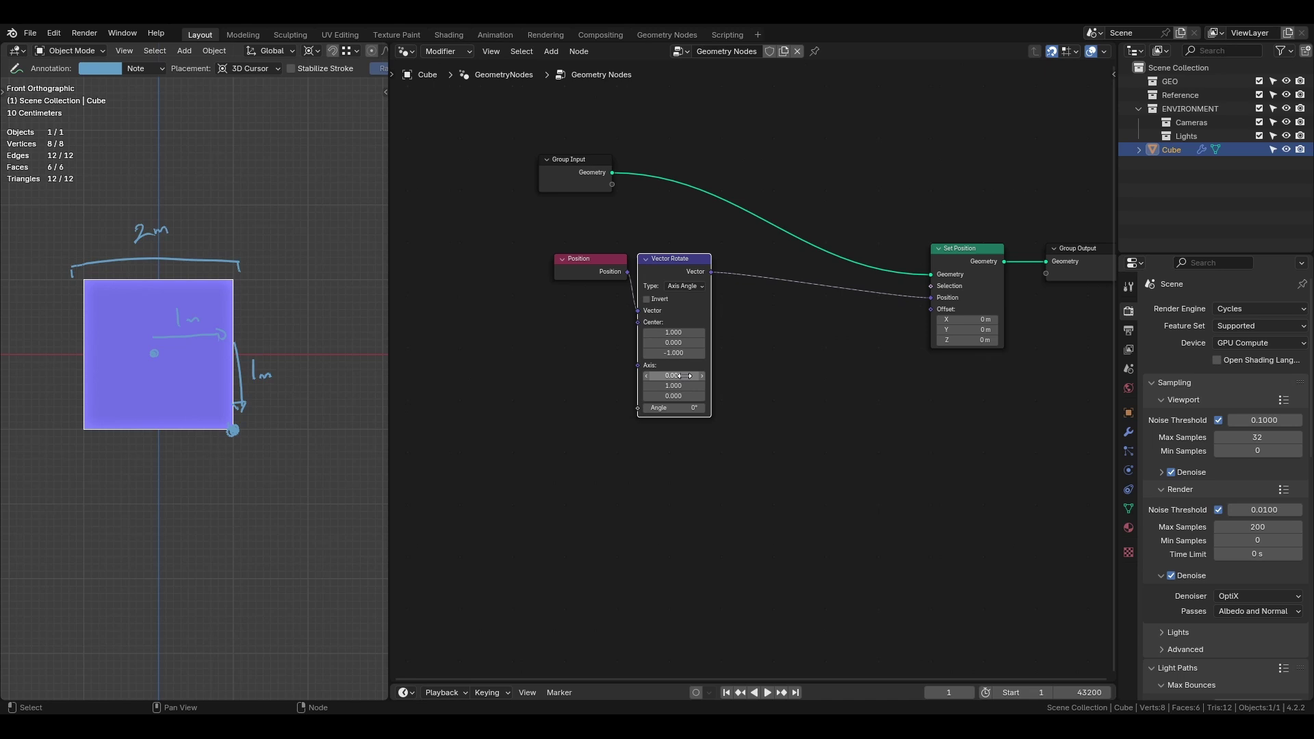
Step: Try out the Vector Rotate node's Angle and set it to 90°
drag(684, 408, 657, 408)
click(673, 408)
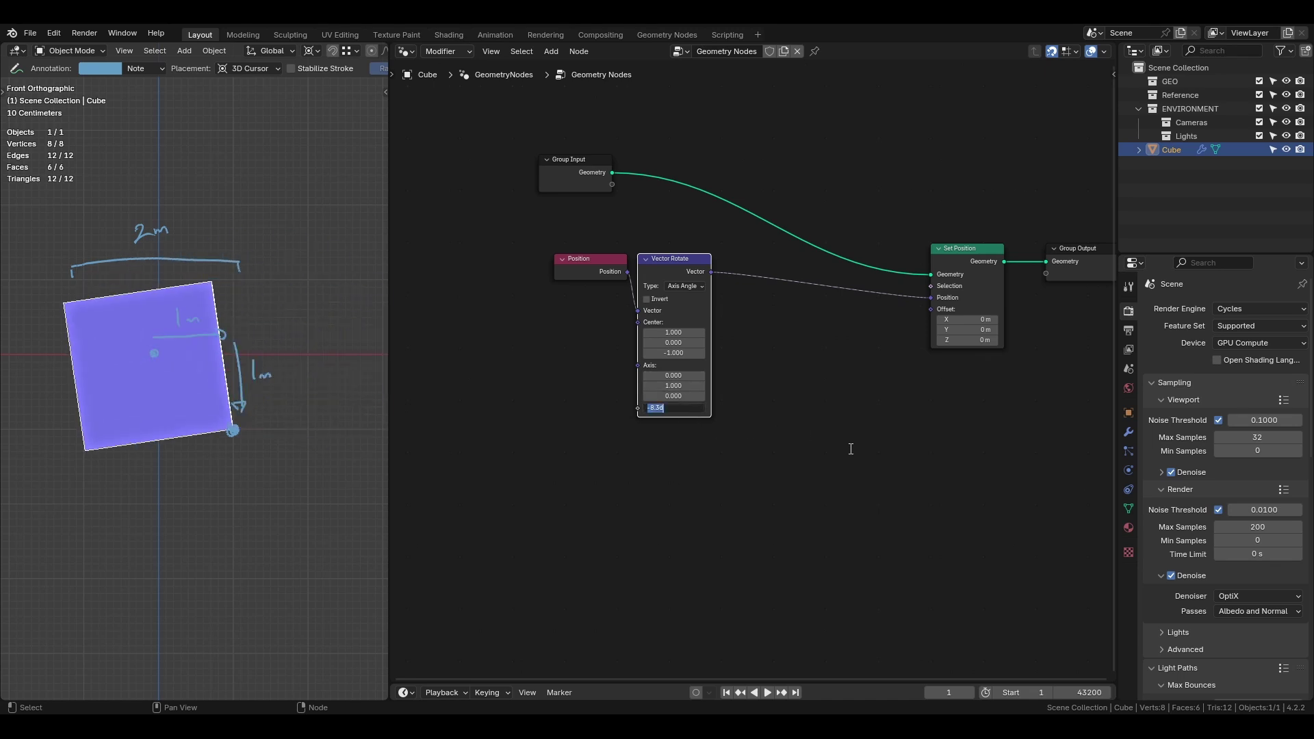
text(90)
key(Return)
shift+middle_drag(263, 380, 175, 380)
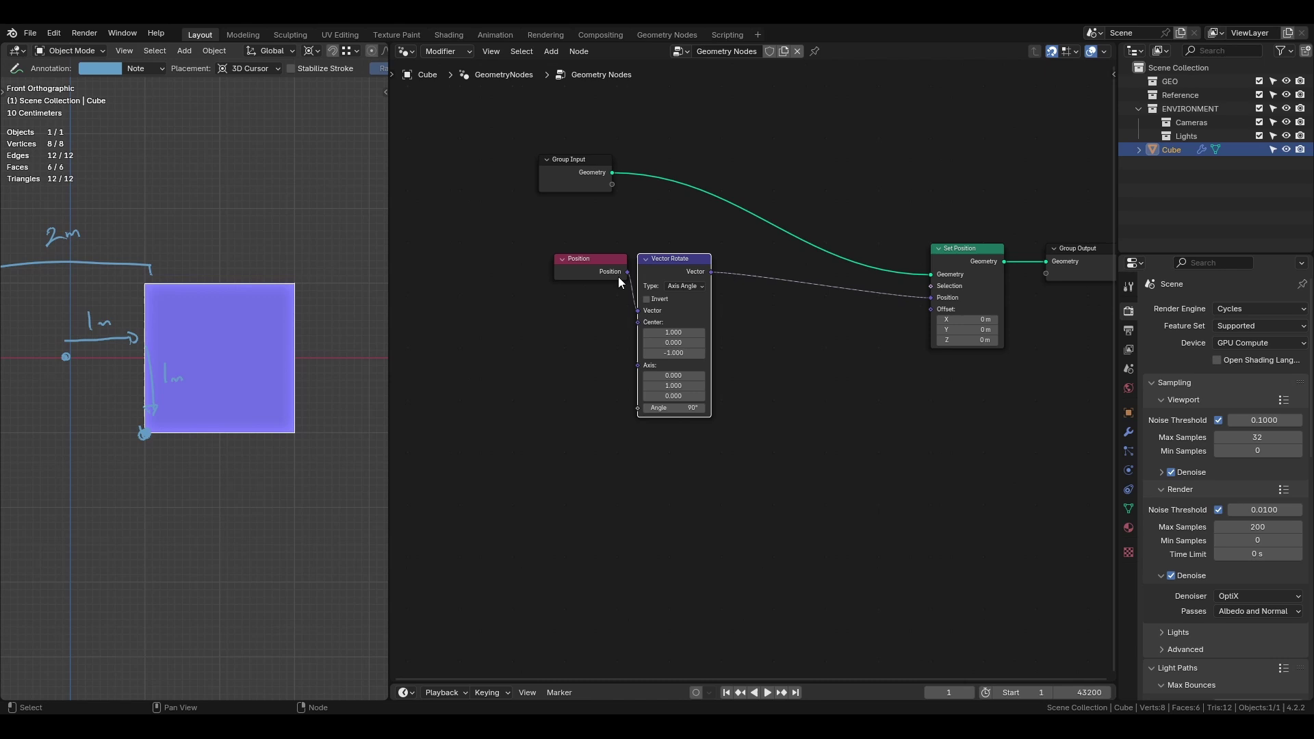
Step: Duplicate the Vector Rotate node, chain the copy after the first one, and reset the copy's values to their defaults
key(shift+d)
click(726, 331)
scroll(725, 330, down, 1)
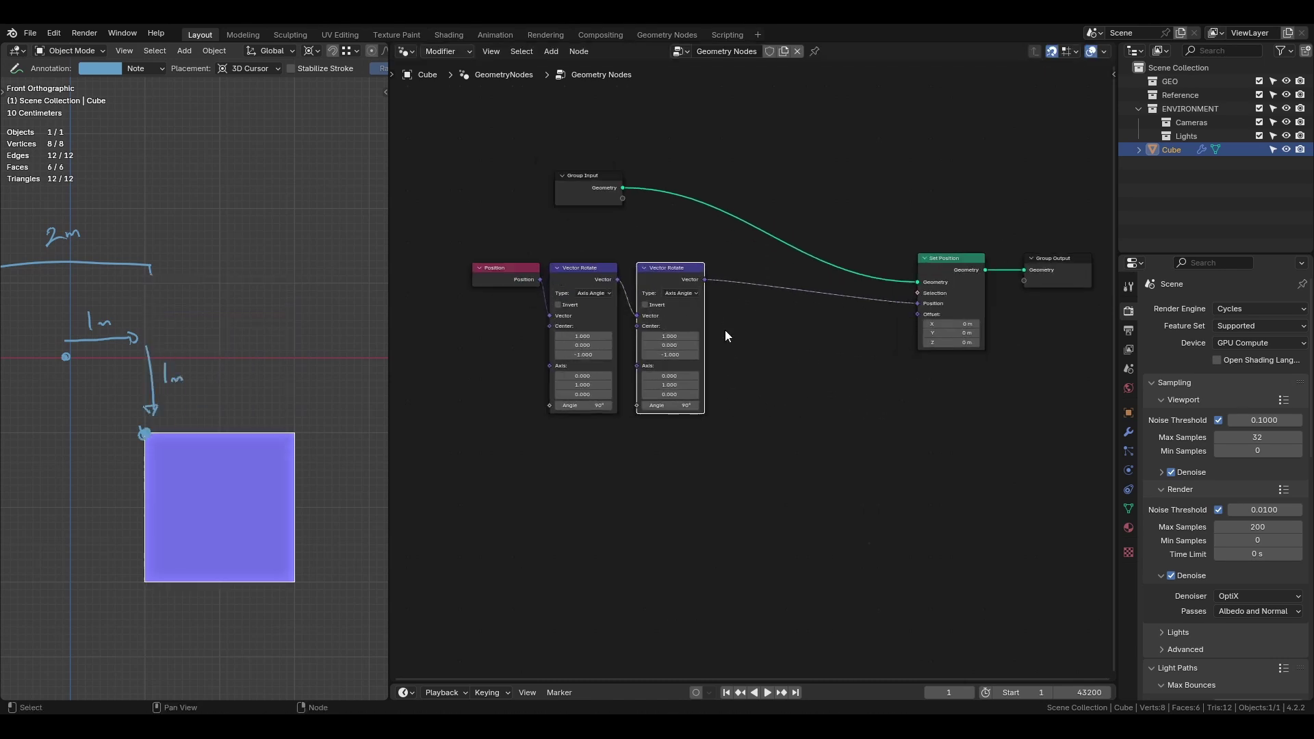
scroll(692, 393, up, 2)
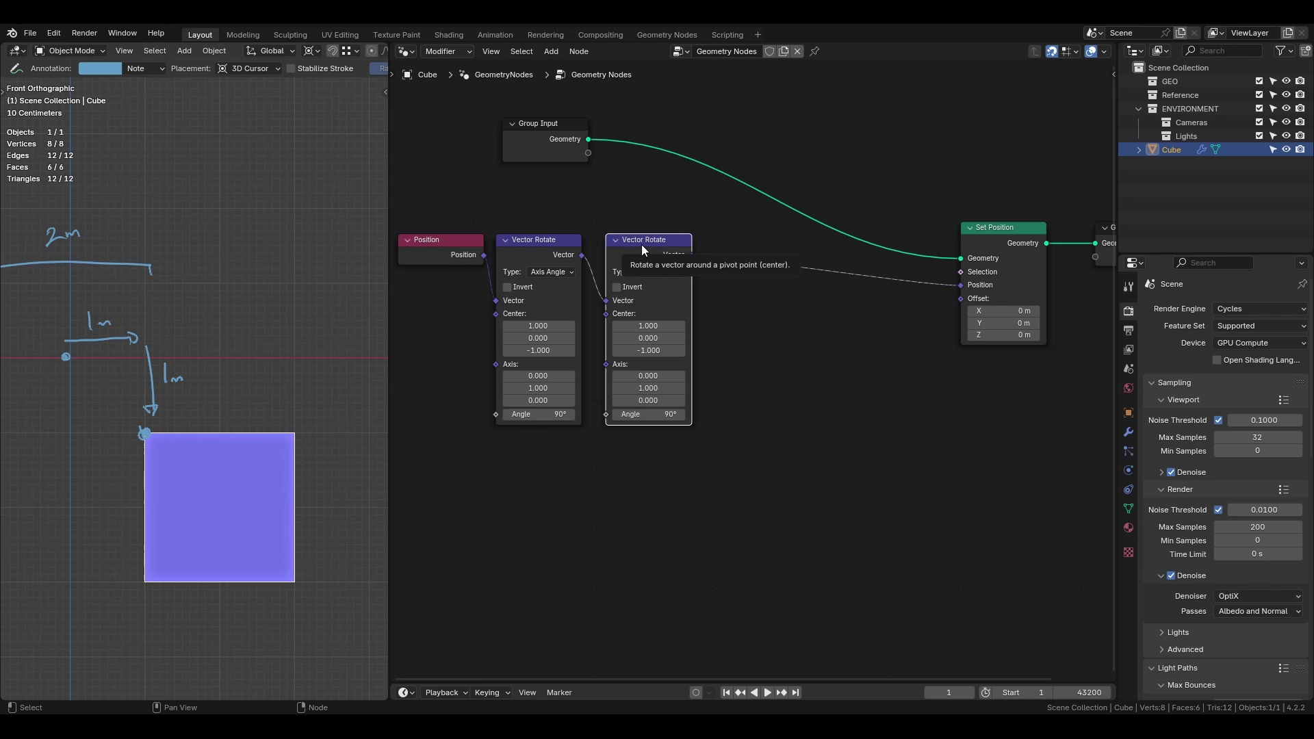
key(BackSpace)
Step: Show object origins in the 3D viewport and erase the annotation dot at the cube's original centre
scroll(293, 50, down, 3)
click(292, 51)
click(296, 230)
ctrl+click(67, 358)
key(n)
key(n)
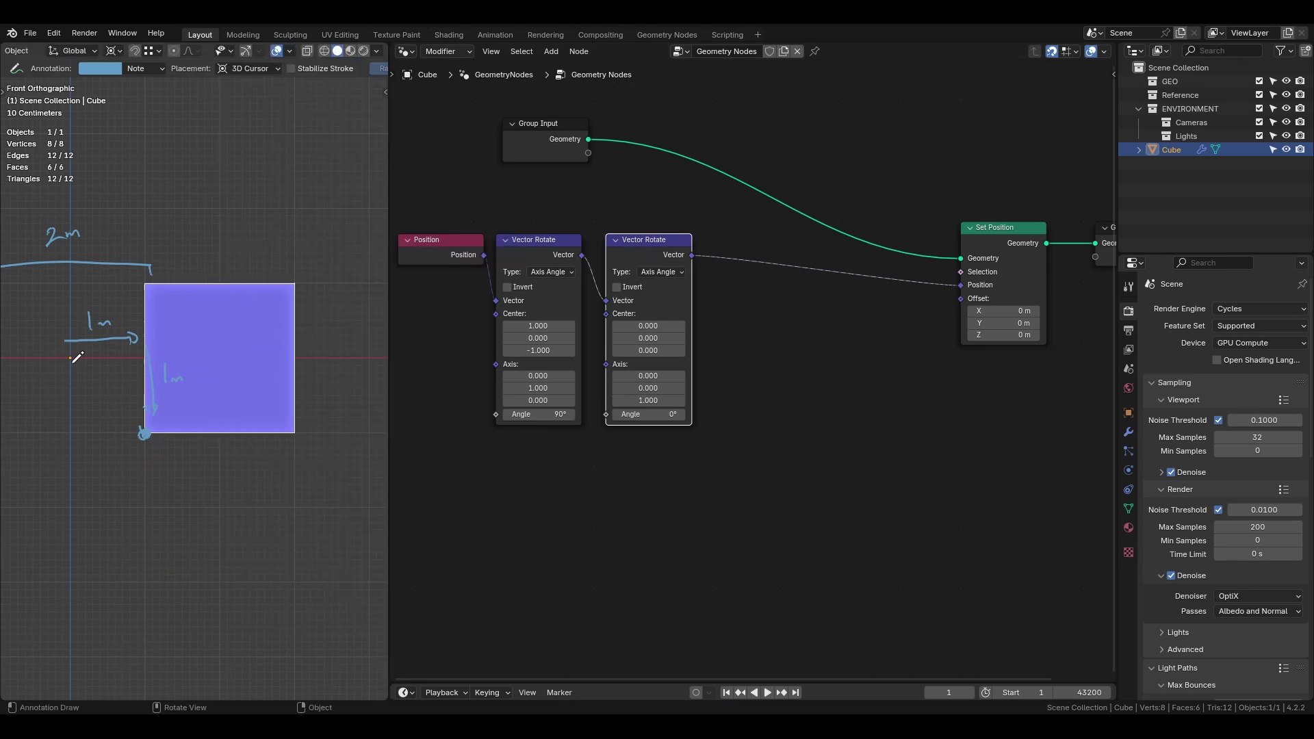
Step: Annotate the span from the origin to the cube's far edge as 1, 2, 3, and set the second Vector Rotate's Center to X 3, Z -1
drag(68, 206, 264, 189)
drag(175, 177, 192, 176)
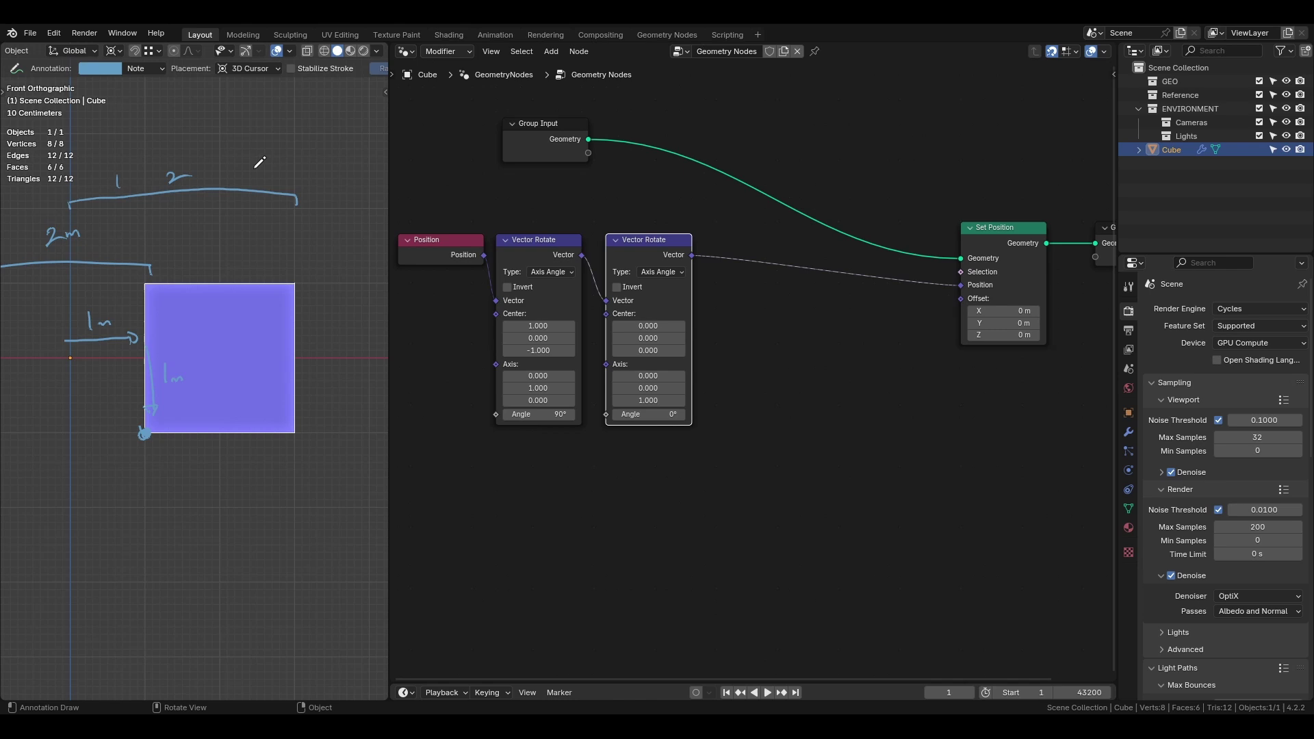
click(668, 326)
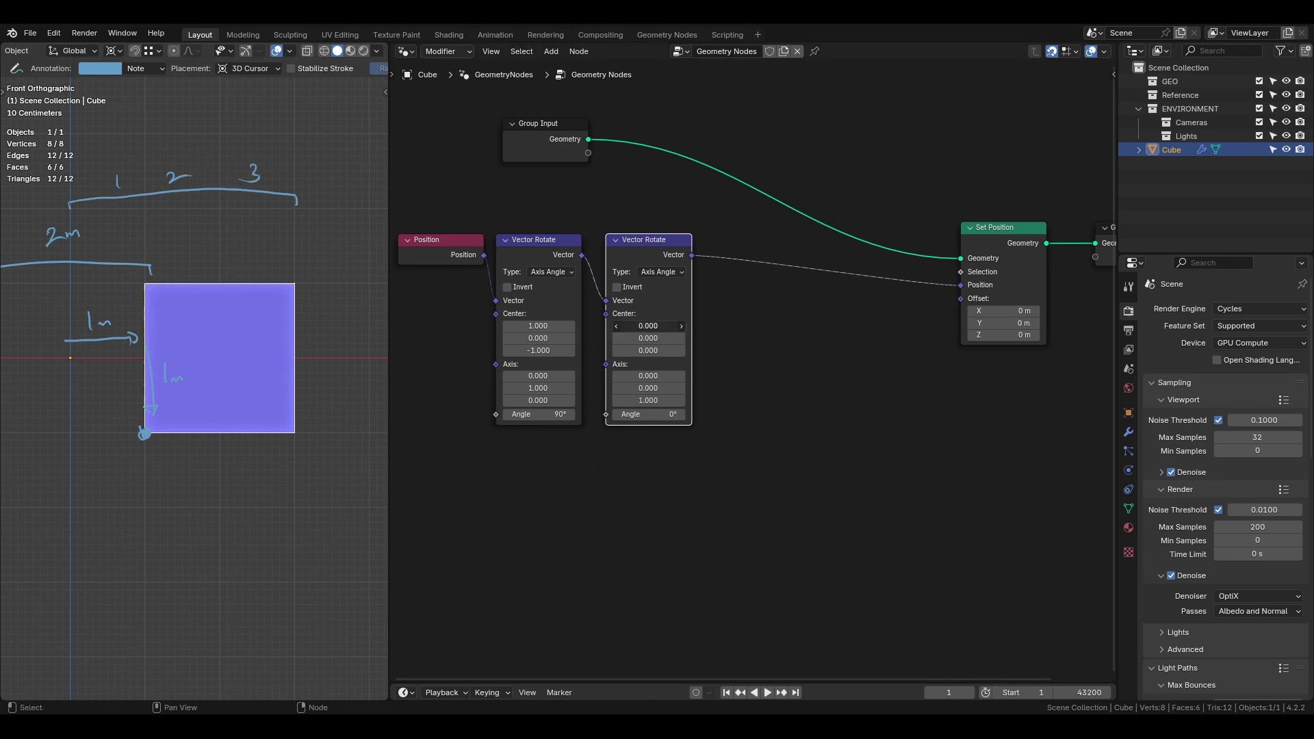
text(3)
key(Return)
click(651, 351)
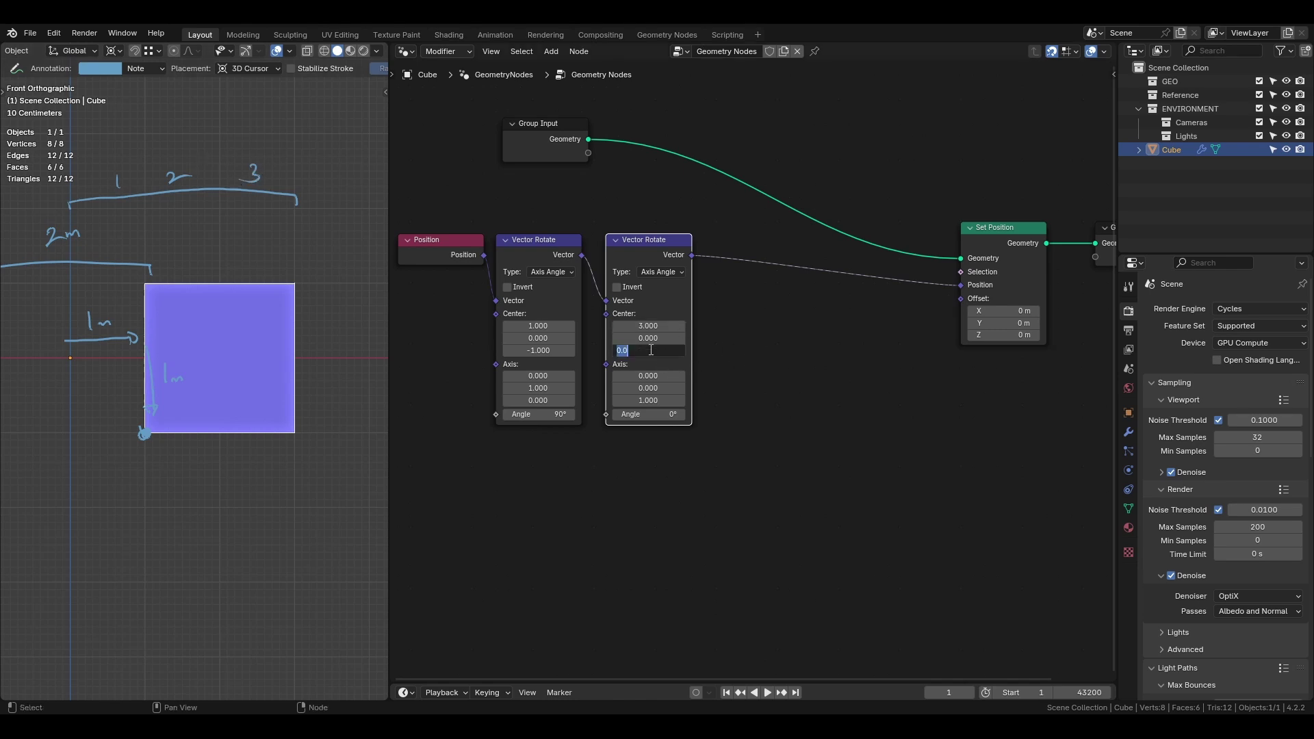
text(-1)
key(Return)
Step: Set the second Vector Rotate node's Axis to Y 1 and Z 0
drag(668, 389, 772, 400)
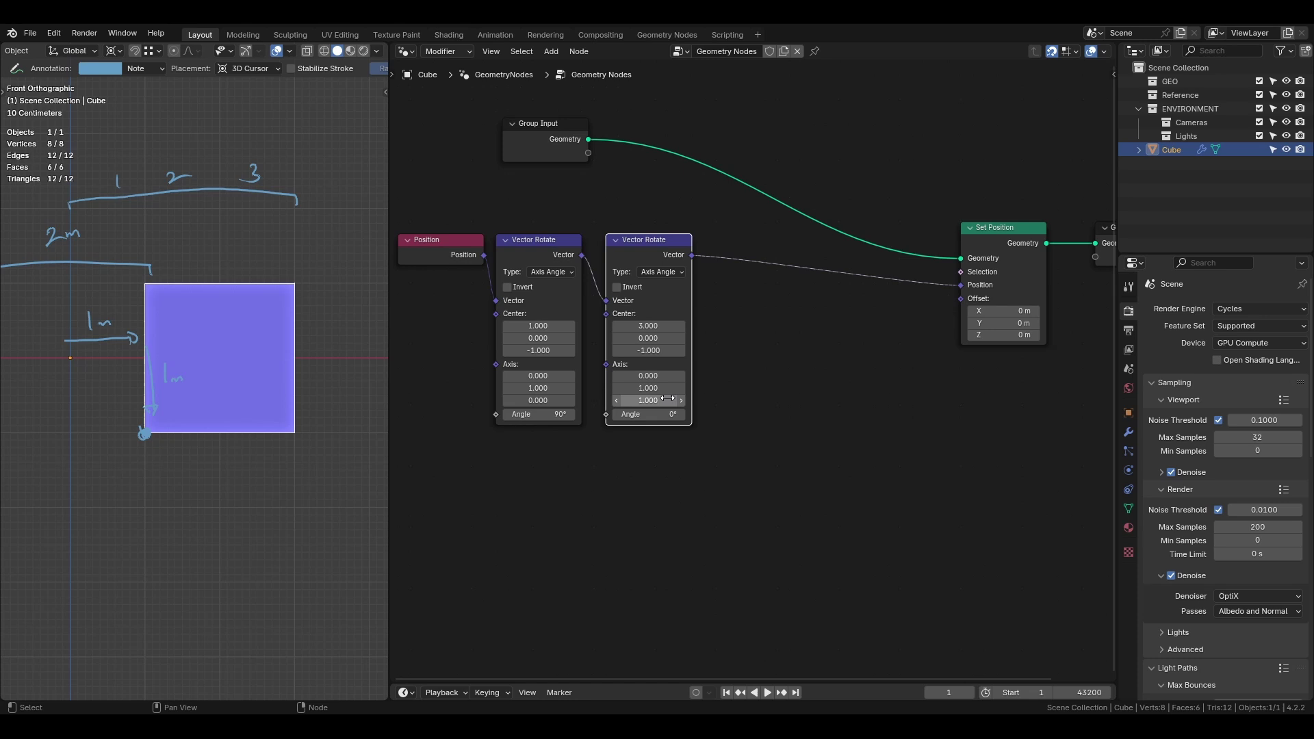
click(667, 400)
text(0)
key(Return)
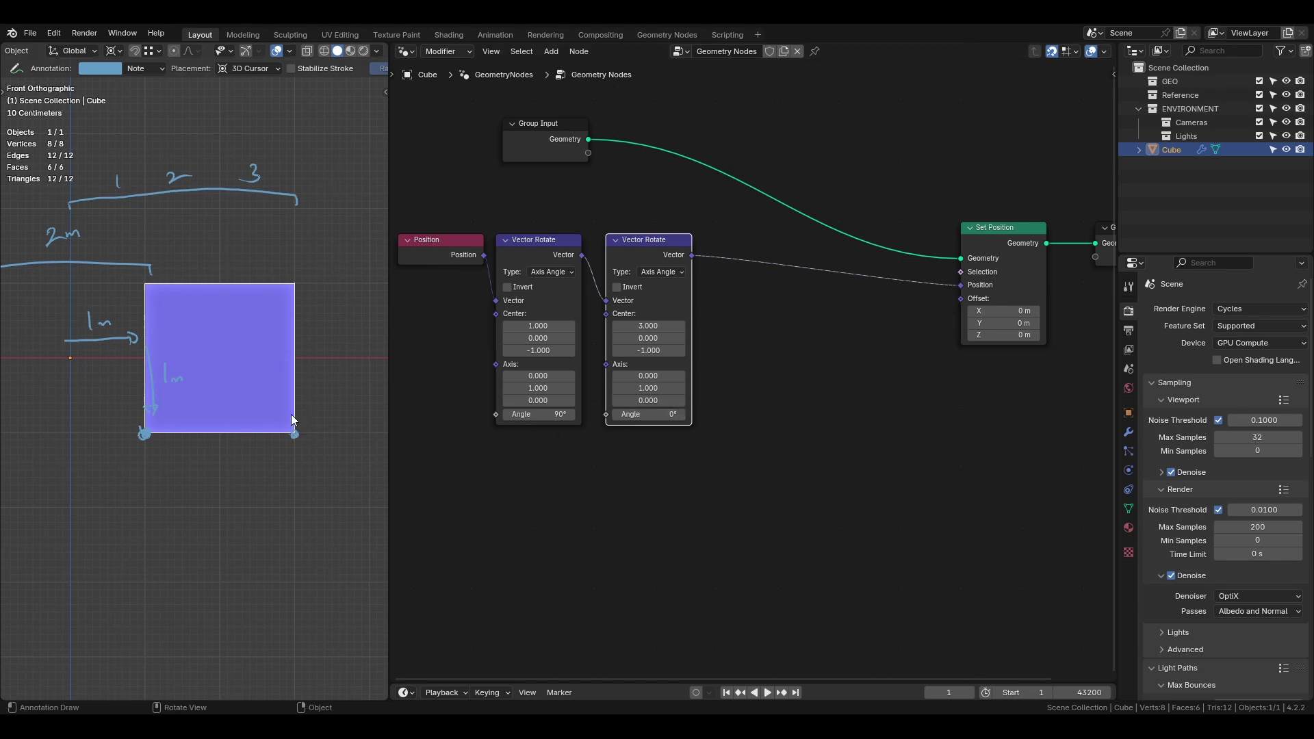
Step: Set the second Vector Rotate node's Angle to 90°
drag(651, 414, 710, 414)
shift+middle_drag(253, 442, 192, 433)
text(90)
key(Return)
scroll(322, 287, down, 2)
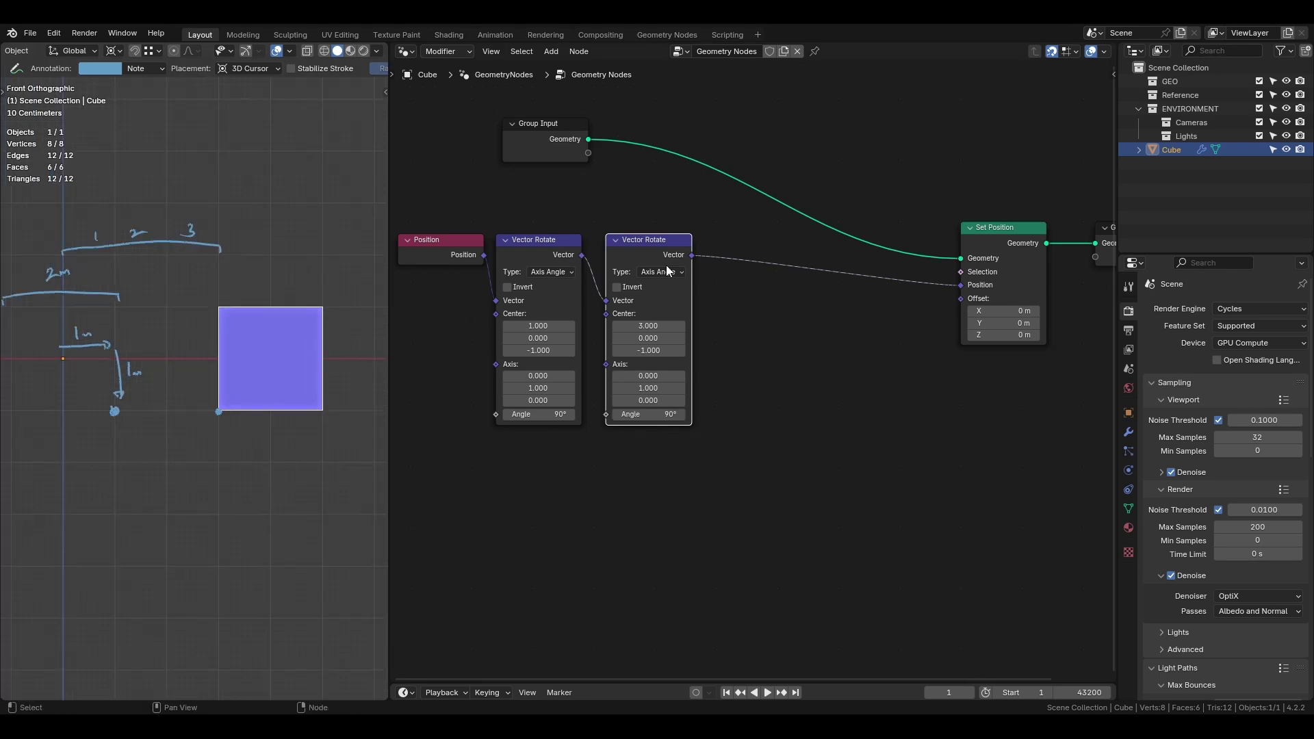
Step: Duplicate the second Vector Rotate node as a third in the chain and set its Center X to 5
key(shift+d)
click(750, 242)
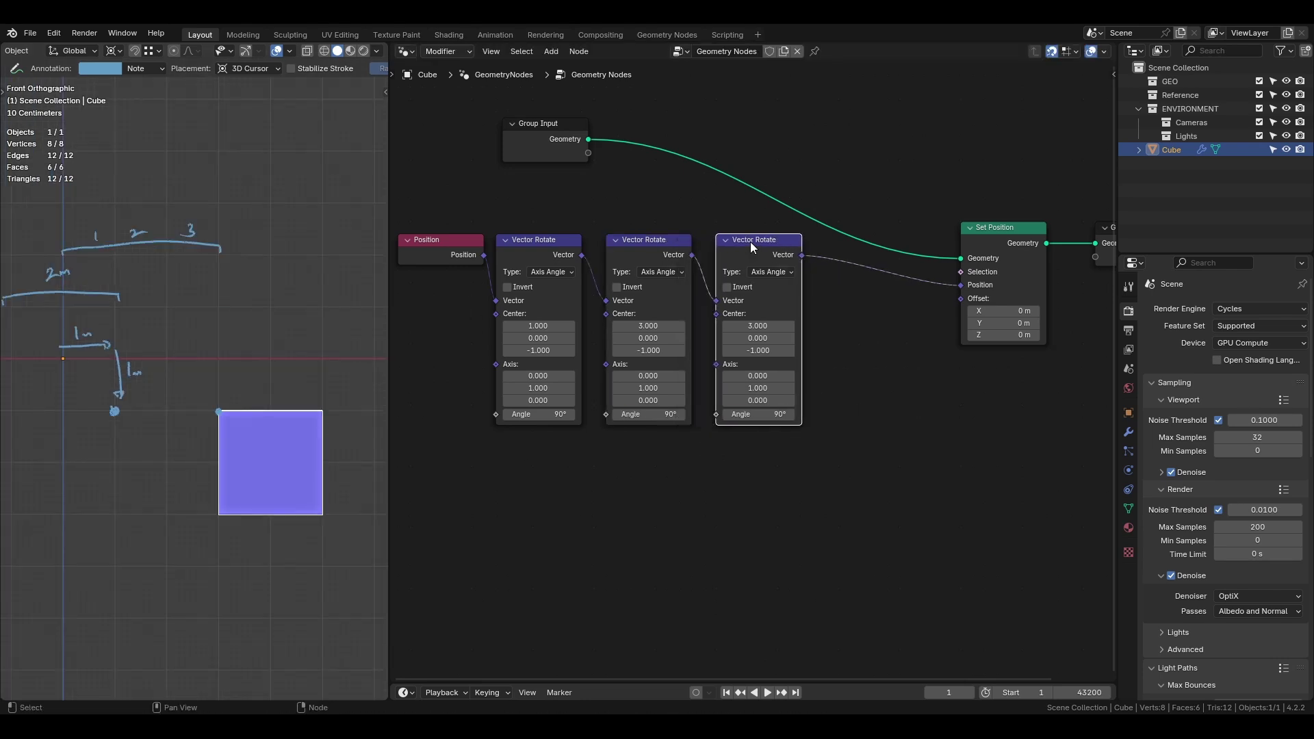
double_click(758, 325)
text(5)
key(Return)
scroll(288, 412, down, 2)
shift+middle_drag(288, 412, 134, 388)
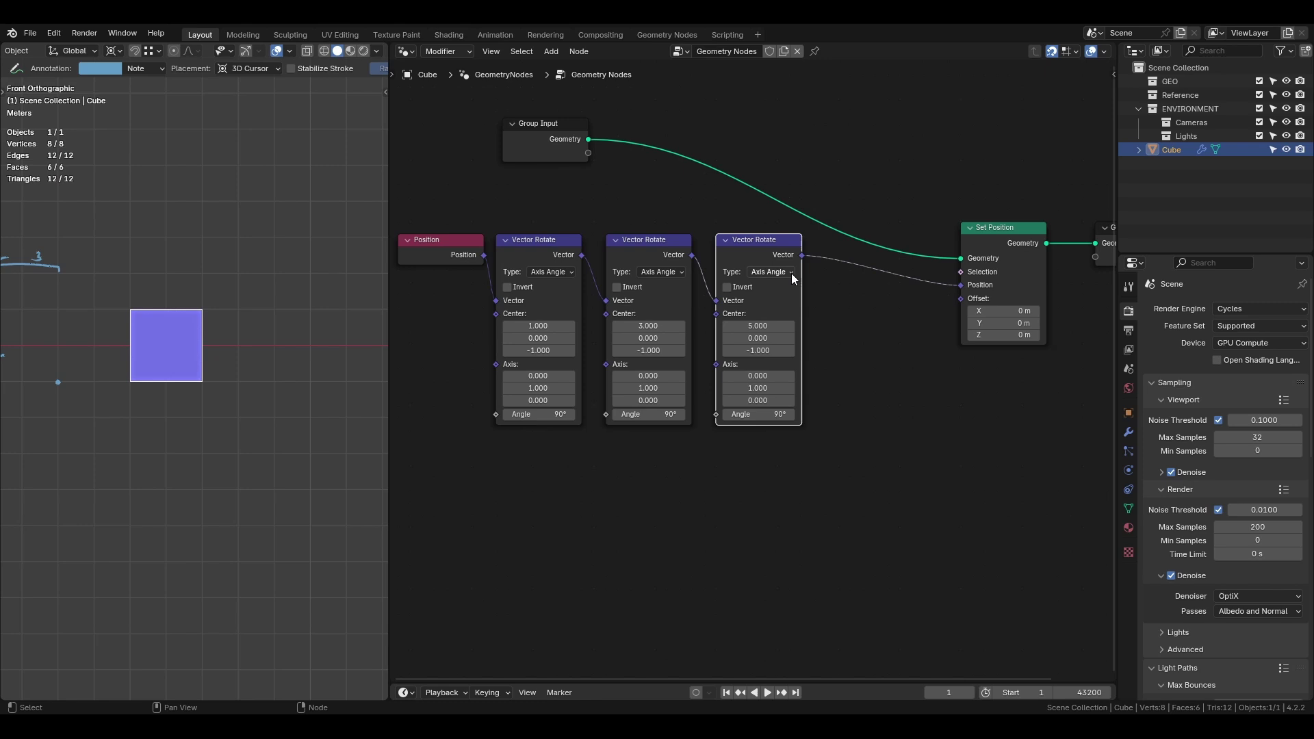
Step: Duplicate the third Vector Rotate node as a fourth in the chain, set its Center X to 7, and save the file
key(shift+d)
click(859, 283)
drag(861, 282, 856, 257)
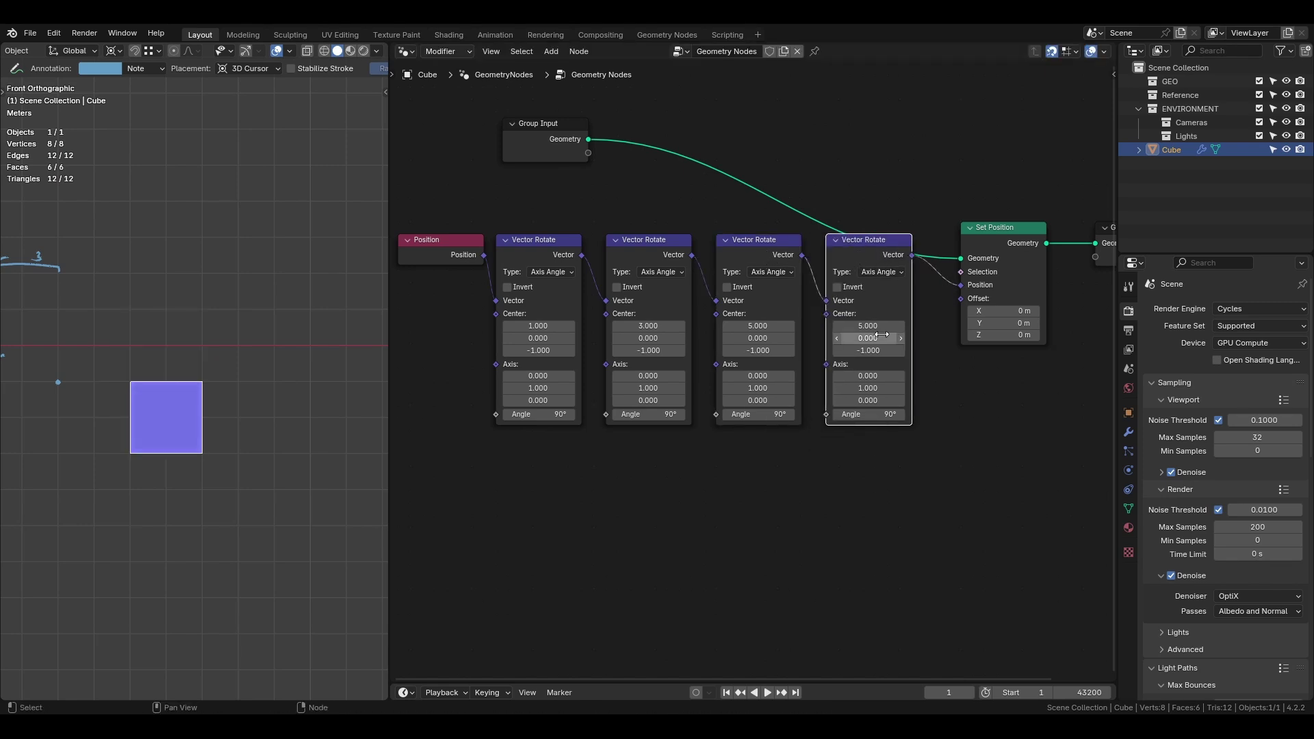
double_click(864, 326)
text(7)
key(Return)
key(ctrl+s)
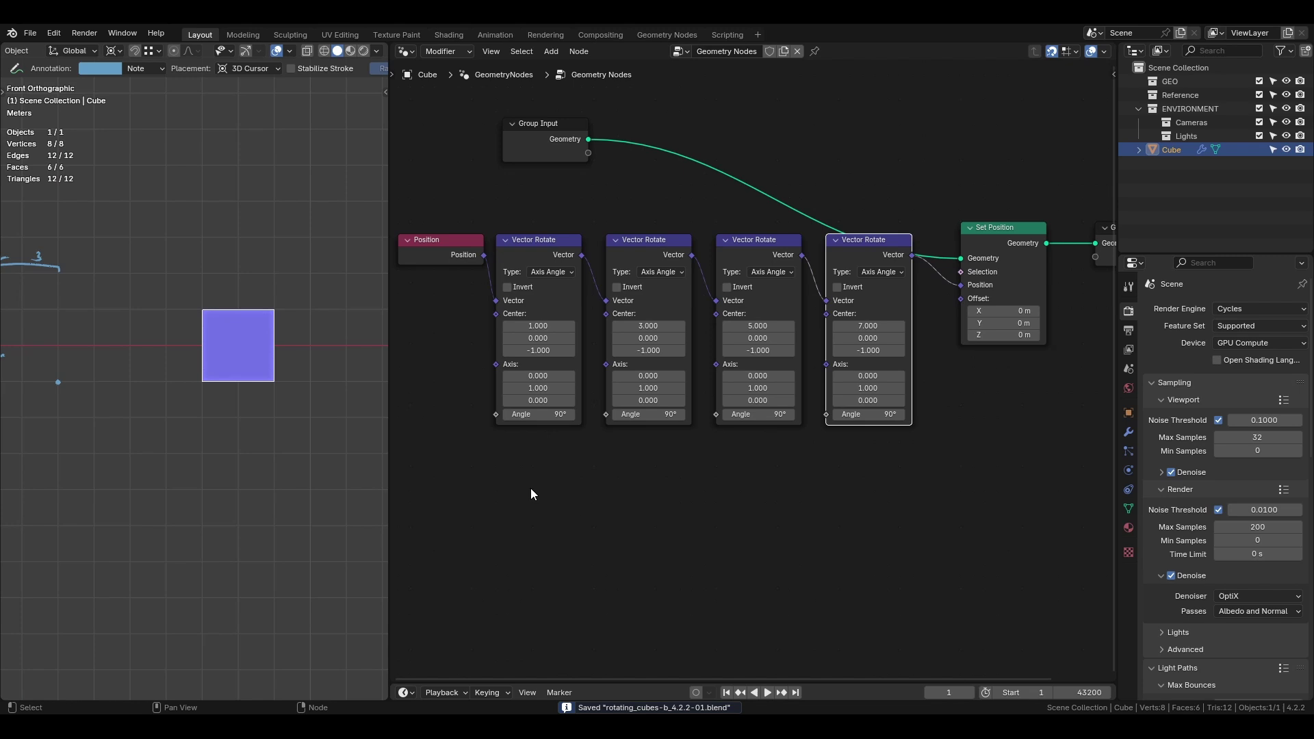
Step: Move the Position node and the four chained Vector Rotate nodes down, clear of the geometry link to Set Position
scroll(506, 318, down, 1)
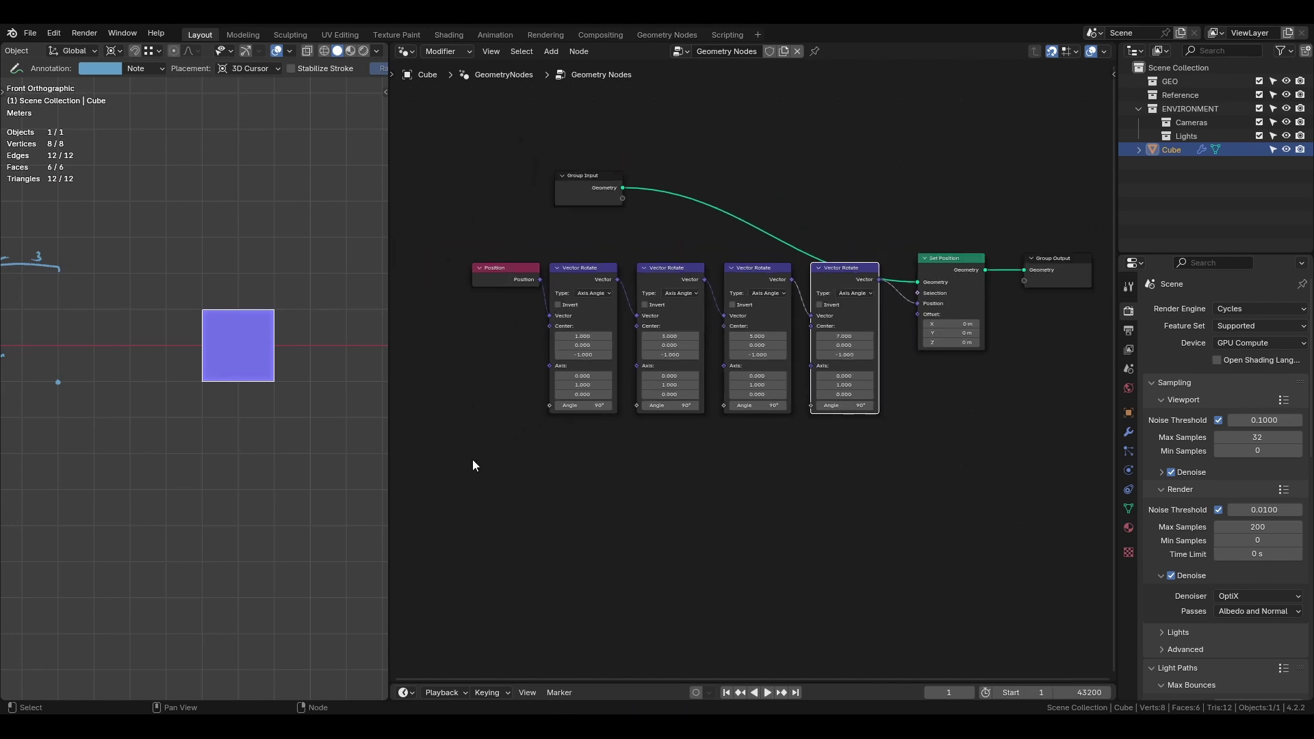
drag(462, 461, 860, 259)
key(g)
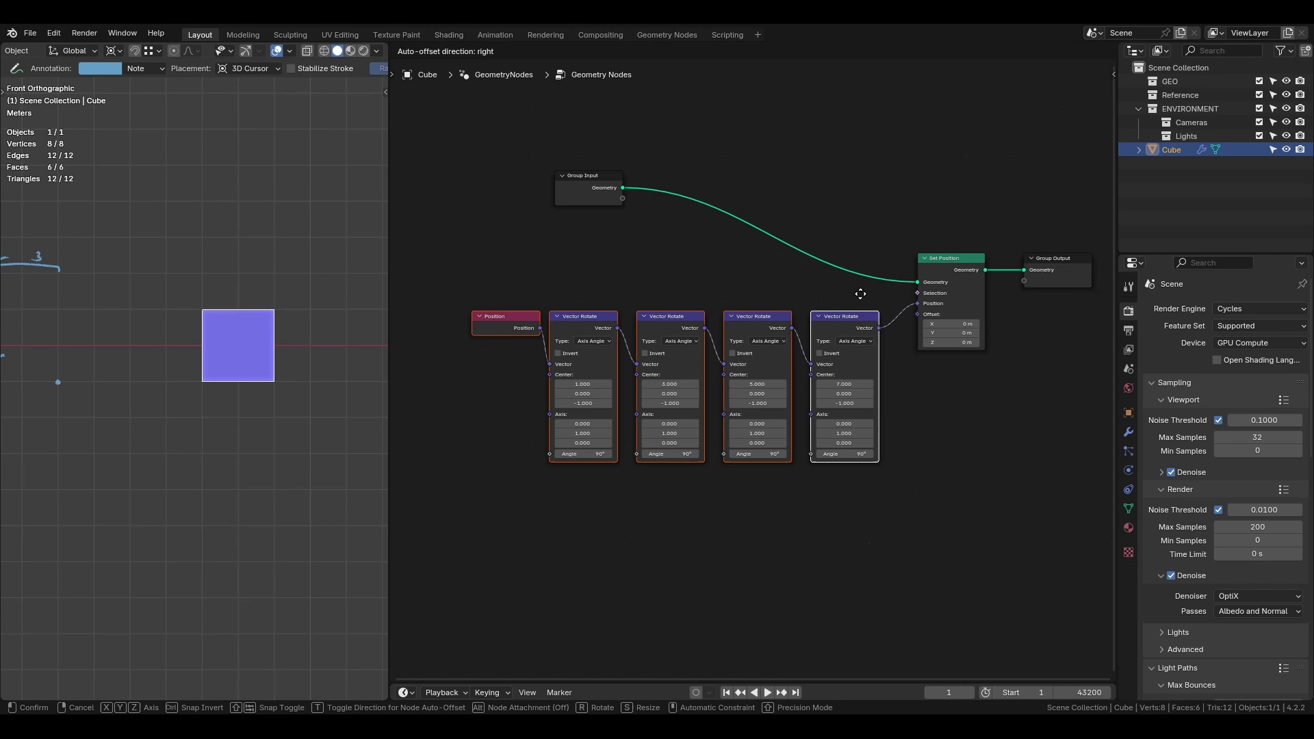
click(861, 294)
Step: Delete the last three Vector Rotate nodes, and connect the remaining one, moved closer, to Set Position's Position input
middle_drag(893, 449, 904, 361)
drag(646, 413, 854, 236)
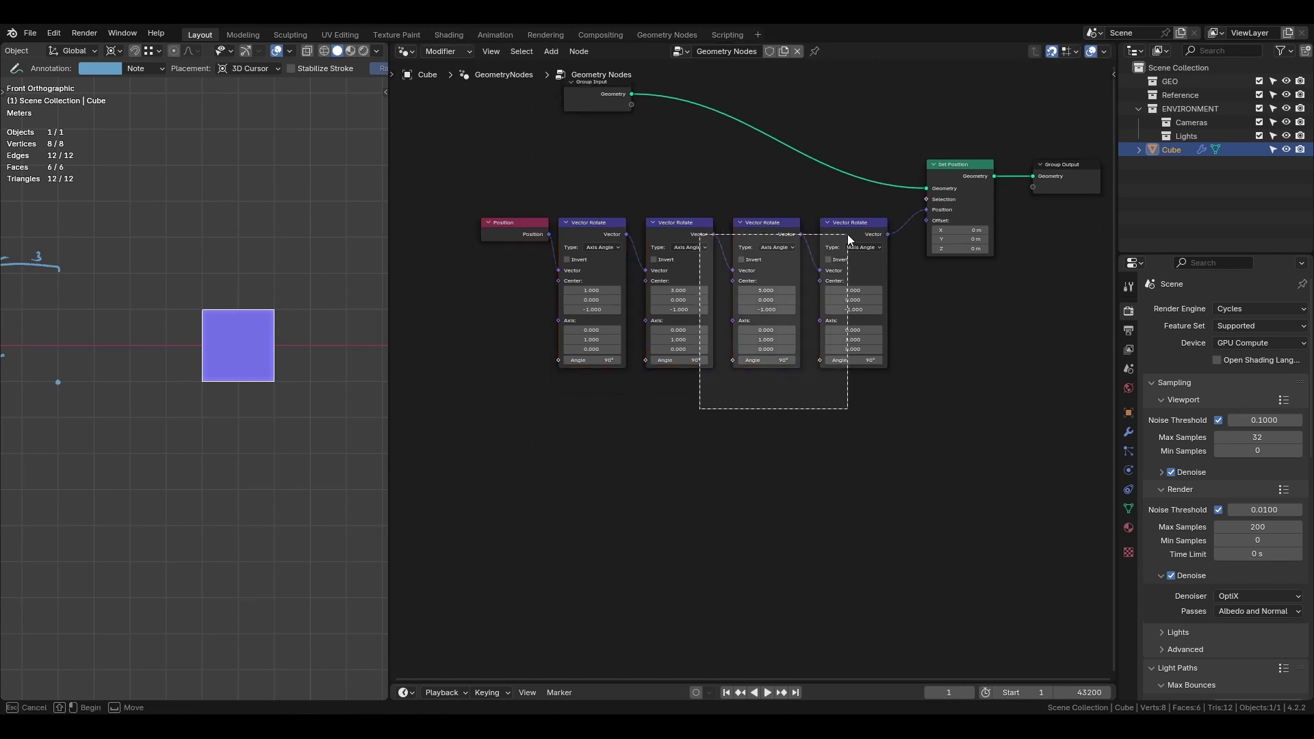
key(x)
drag(627, 235, 926, 210)
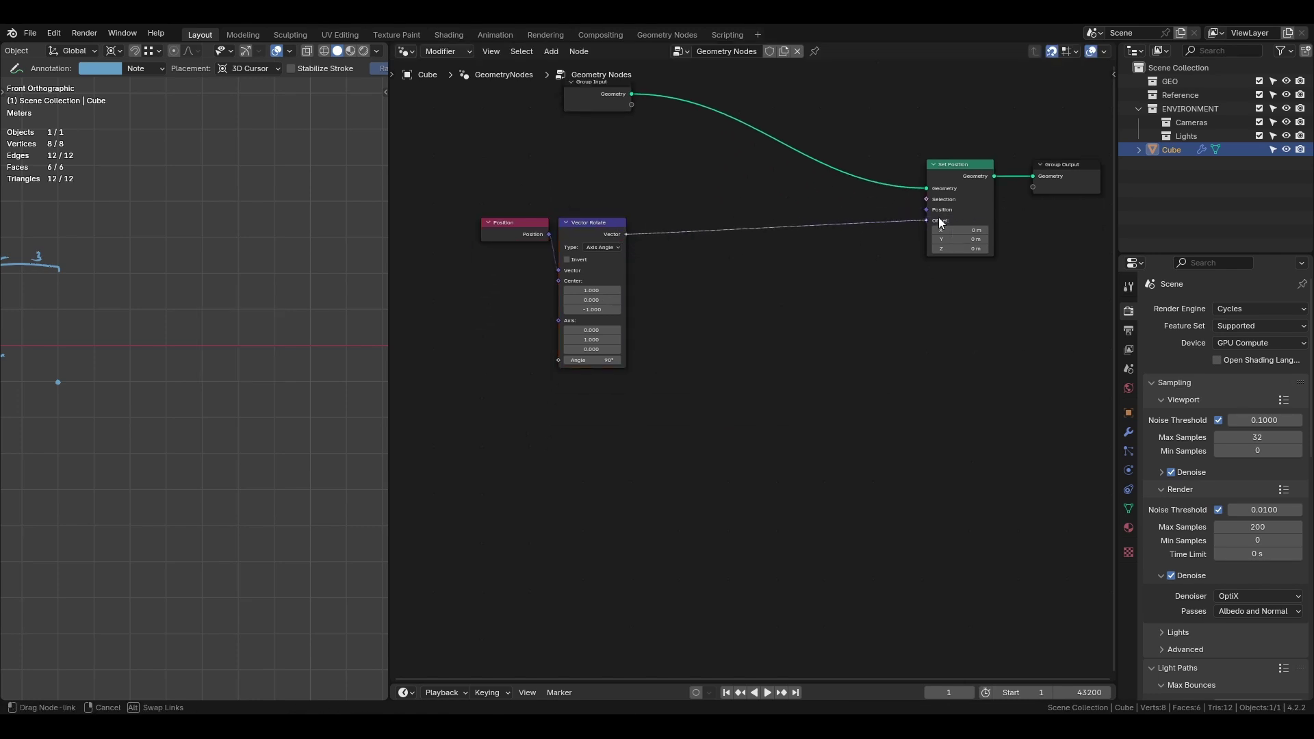
drag(592, 222, 786, 222)
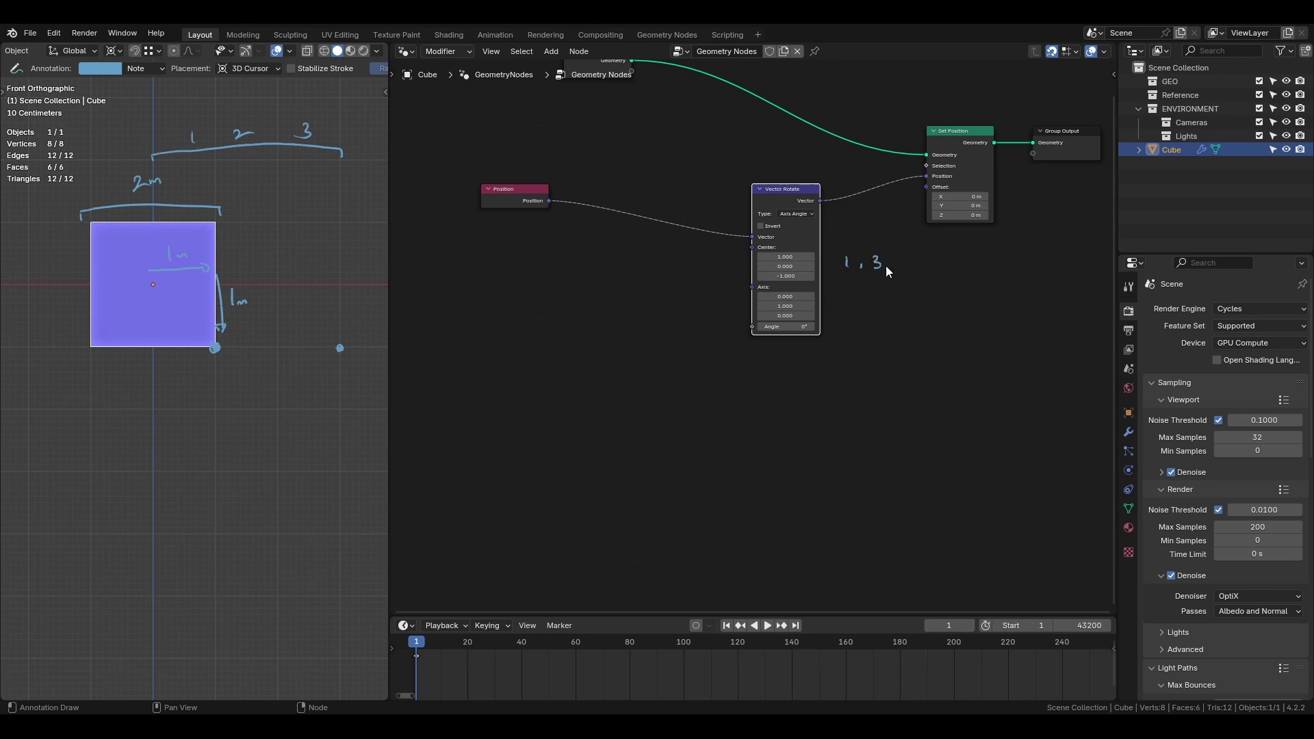
Step: Annotate the node editor beside Vector Rotate with the sequence "1, 3, 5, 7 ..." and the formula "2n+1"
drag(908, 262, 902, 268)
drag(900, 297, 912, 296)
drag(905, 291, 905, 303)
Step: Add a Scene Time node and place it below the Position node
scroll(684, 269, up, 1)
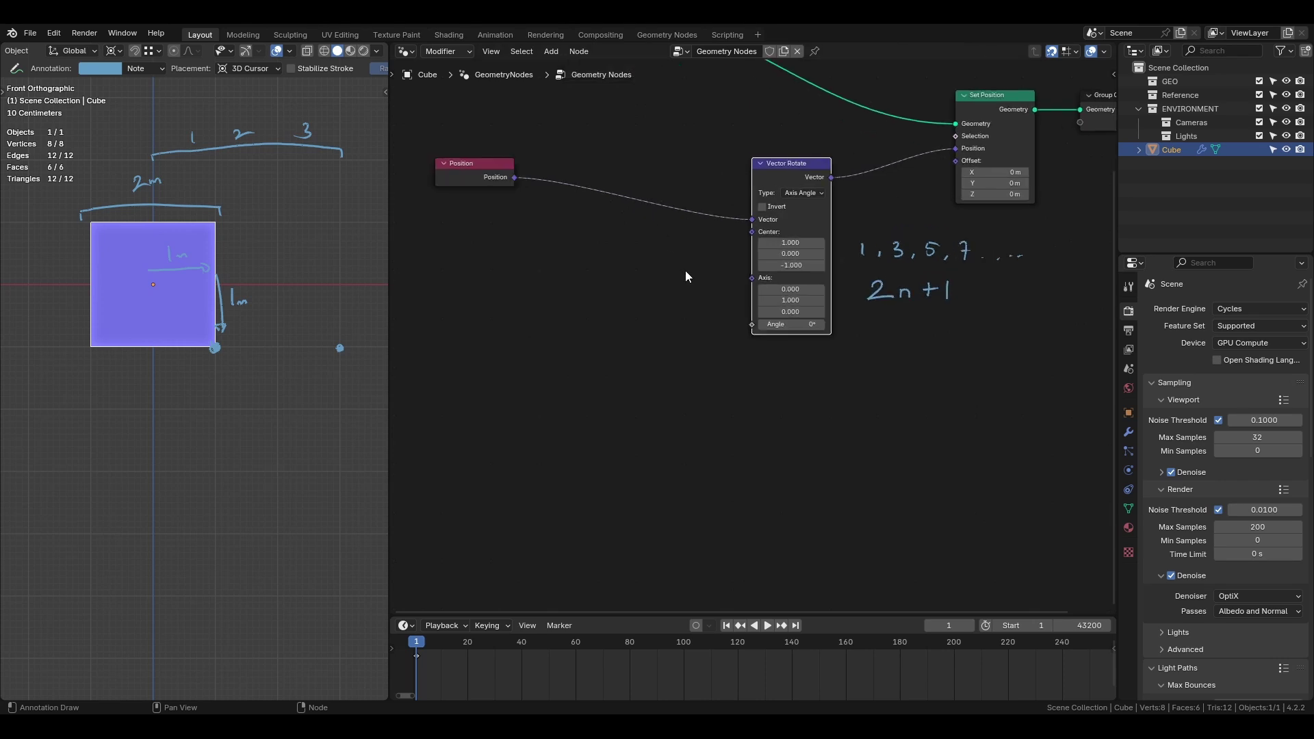
middle_drag(599, 279, 681, 289)
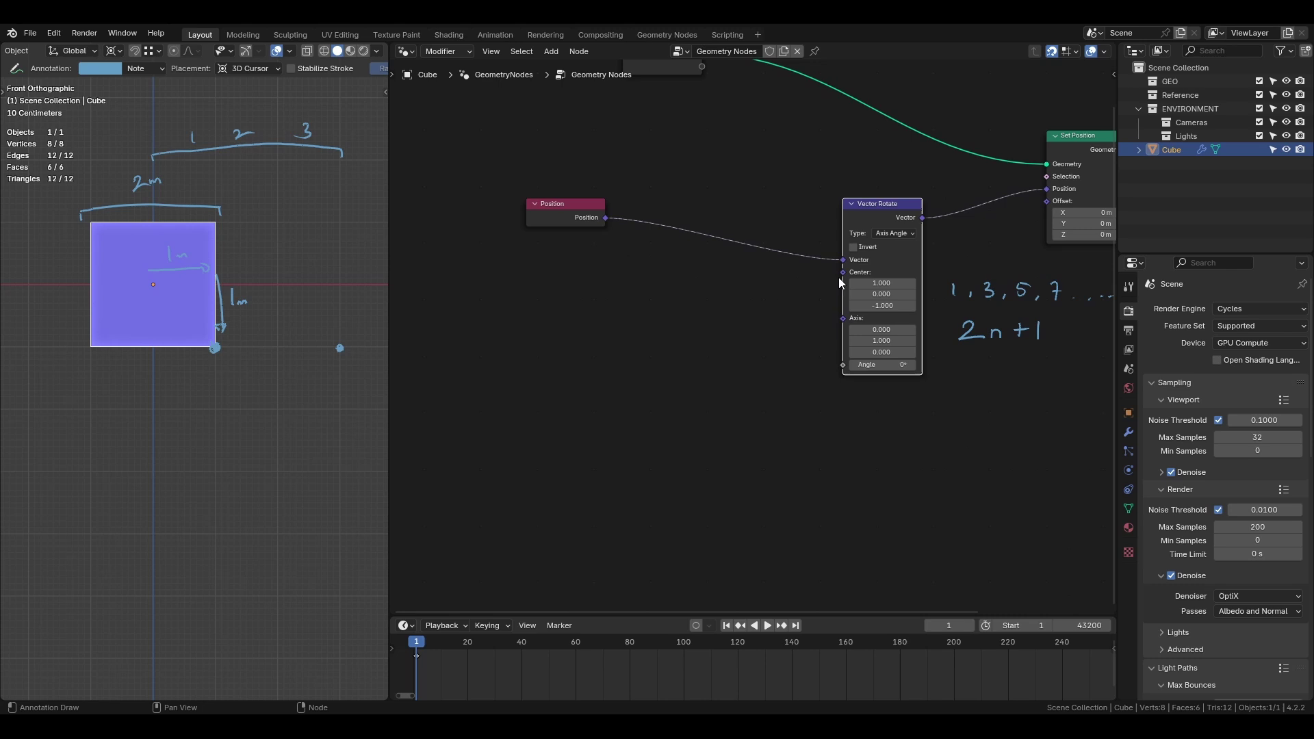
key(shift+a)
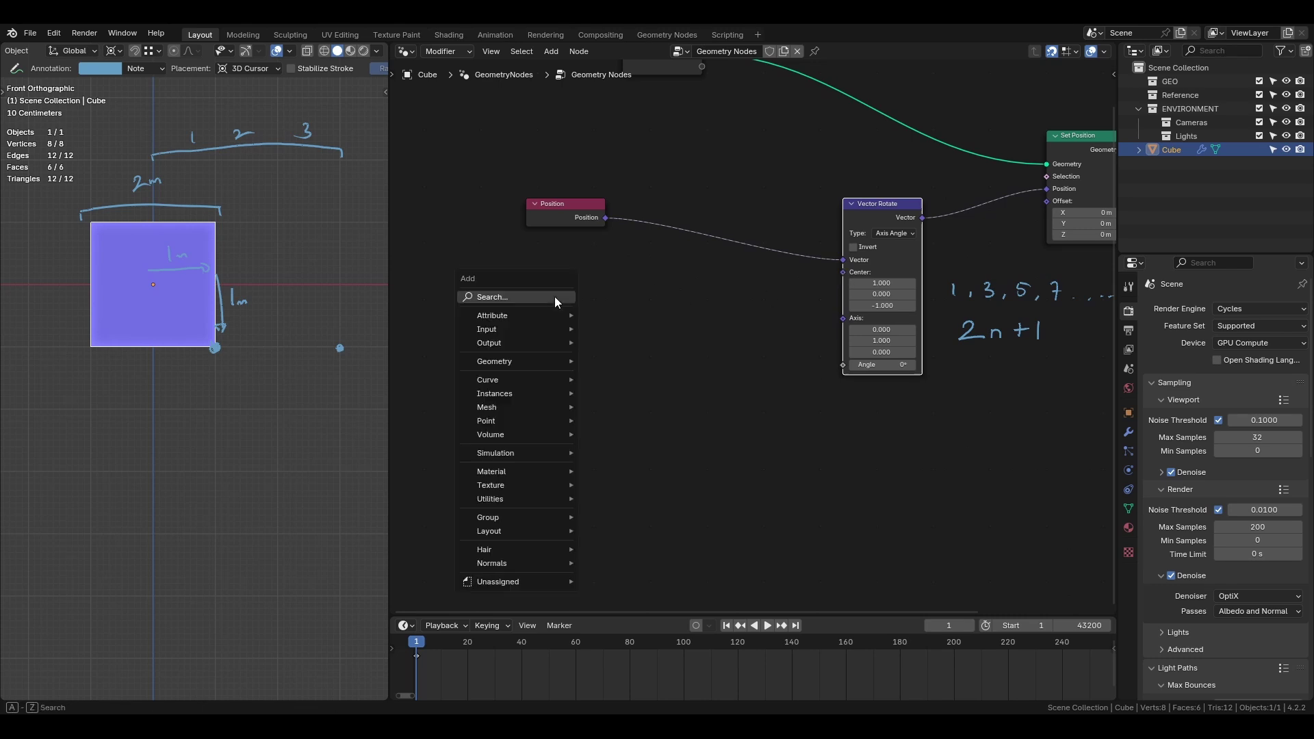
text(sce)
key(Return)
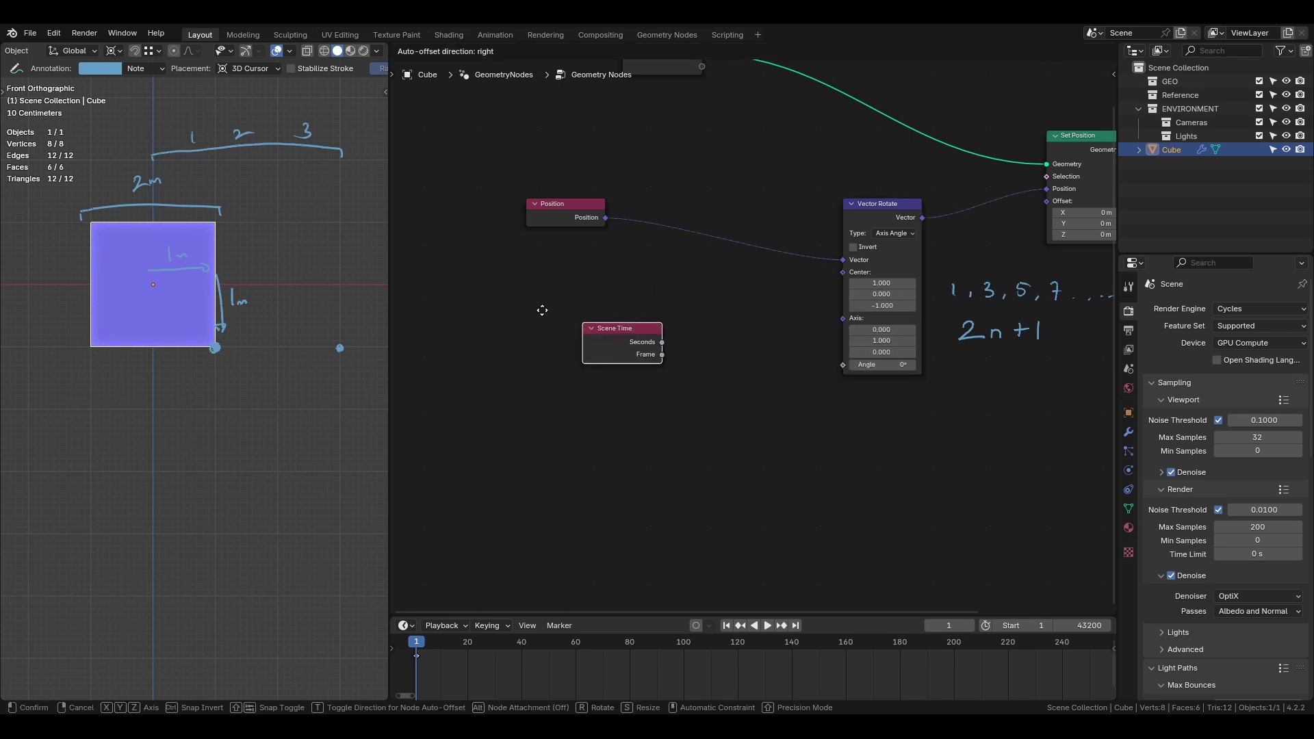
click(626, 309)
drag(572, 297, 610, 275)
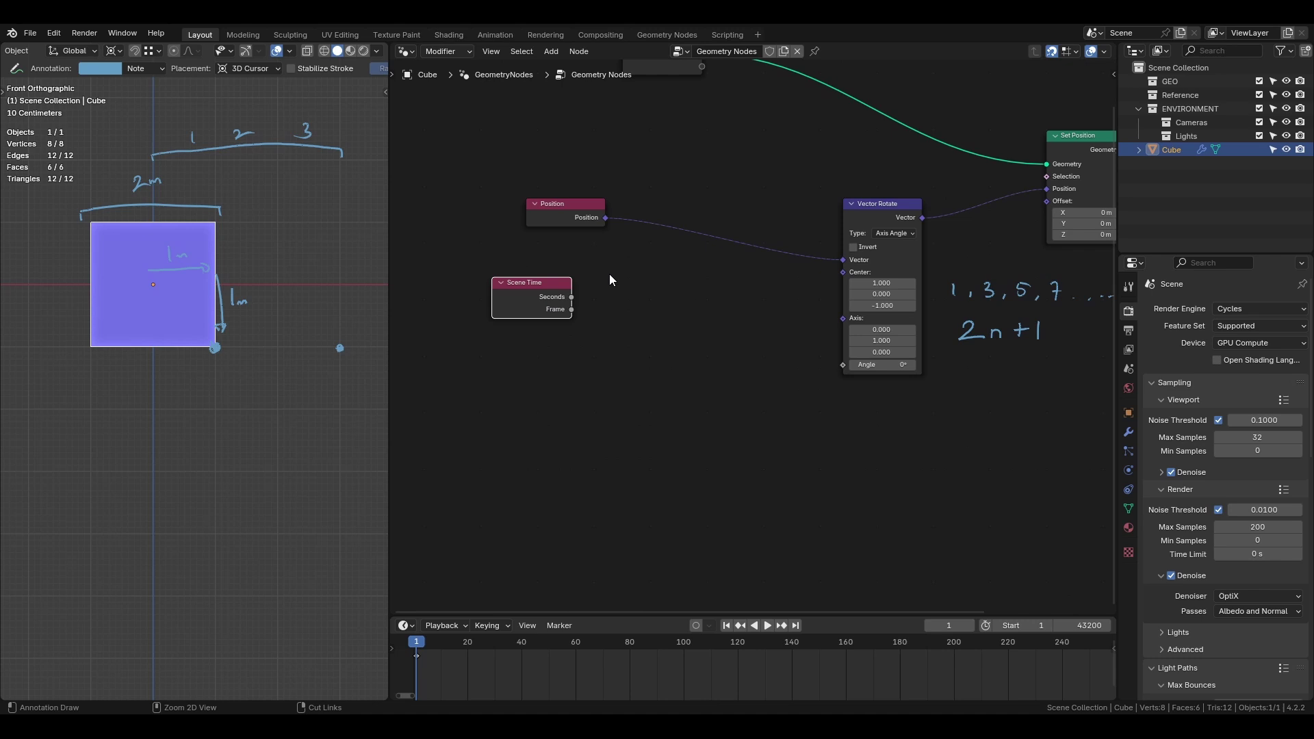
Step: Show the node editor's tools, check its annotation layer settings, and save the file
key(t)
key(n)
click(1109, 113)
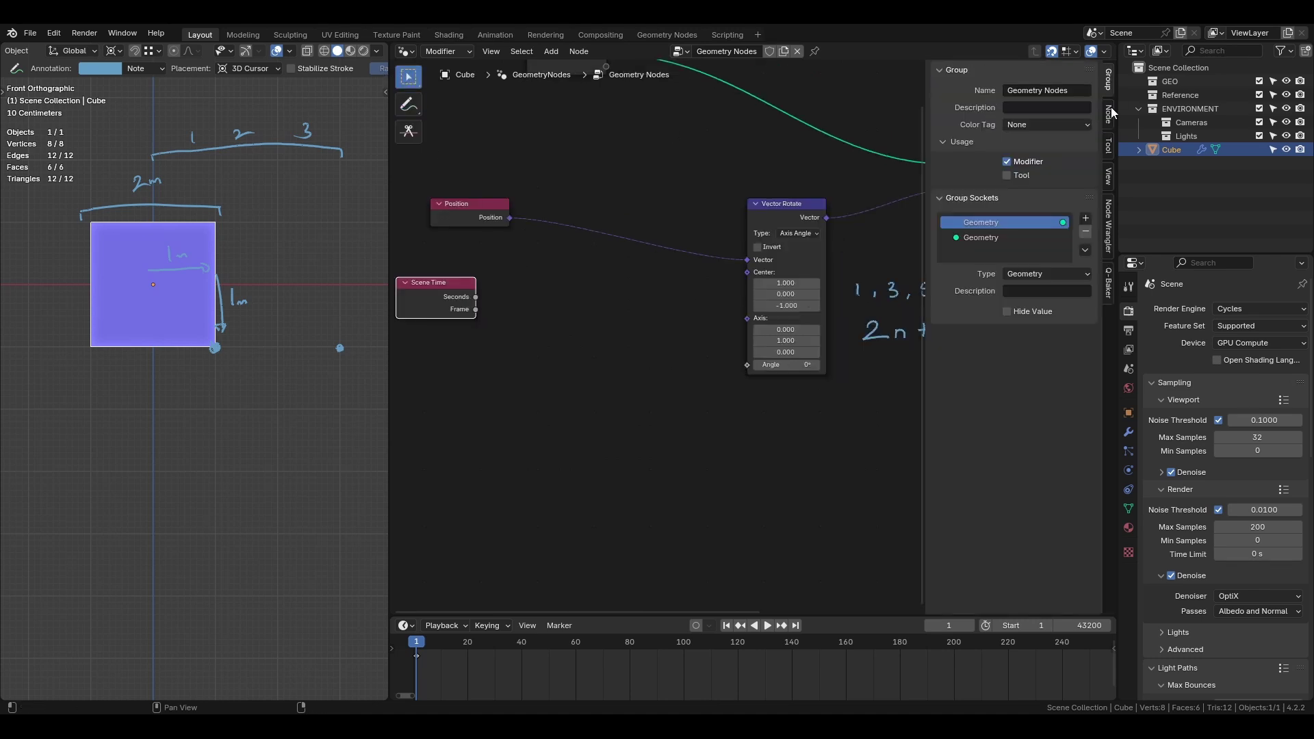
click(1109, 177)
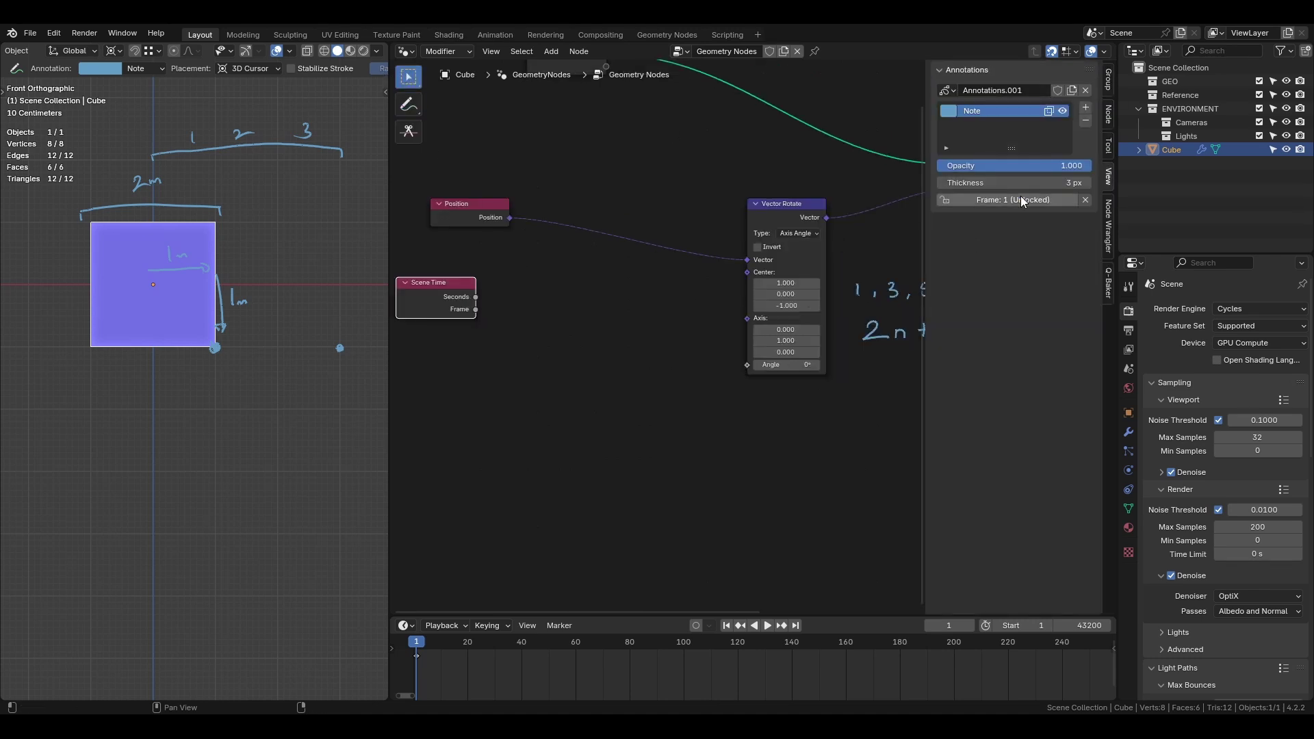
key(n)
key(ctrl+s)
Step: Add a Math Multiply node fed by Scene Time's Seconds output, and set its value to 2
drag(571, 297, 603, 286)
text(math)
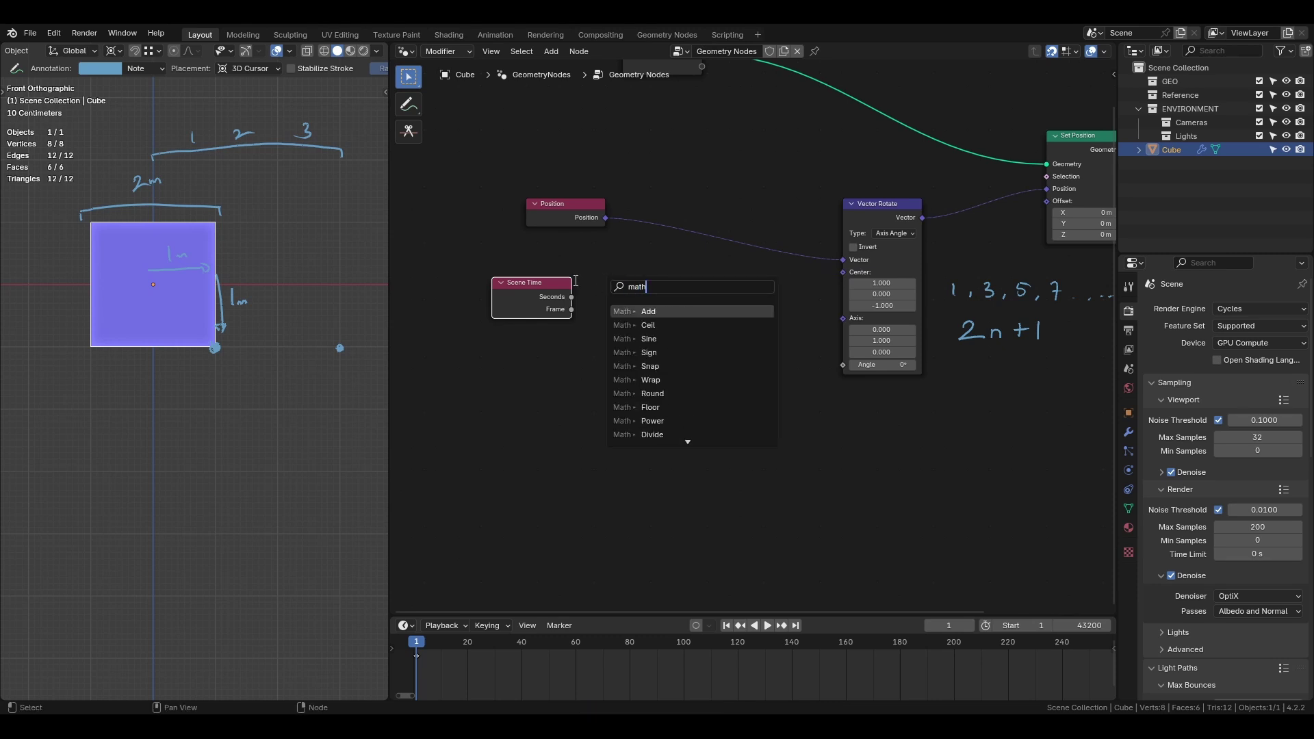
text( mu)
key(Return)
click(576, 281)
click(639, 349)
text(2)
key(Return)
Step: Link Multiply to Vector Rotate's Center through a Math Add node with value 1, and save the file
drag(685, 297, 843, 272)
text(ad)
key(Return)
click(712, 311)
click(735, 351)
text(1)
key(Return)
drag(461, 417, 752, 271)
drag(761, 284, 718, 286)
key(ctrl+s)
Step: Insert a Combine XYZ node with Z set to -1 between the Add node and Vector Rotate's Center, feeding Add into X
key(shift+a)
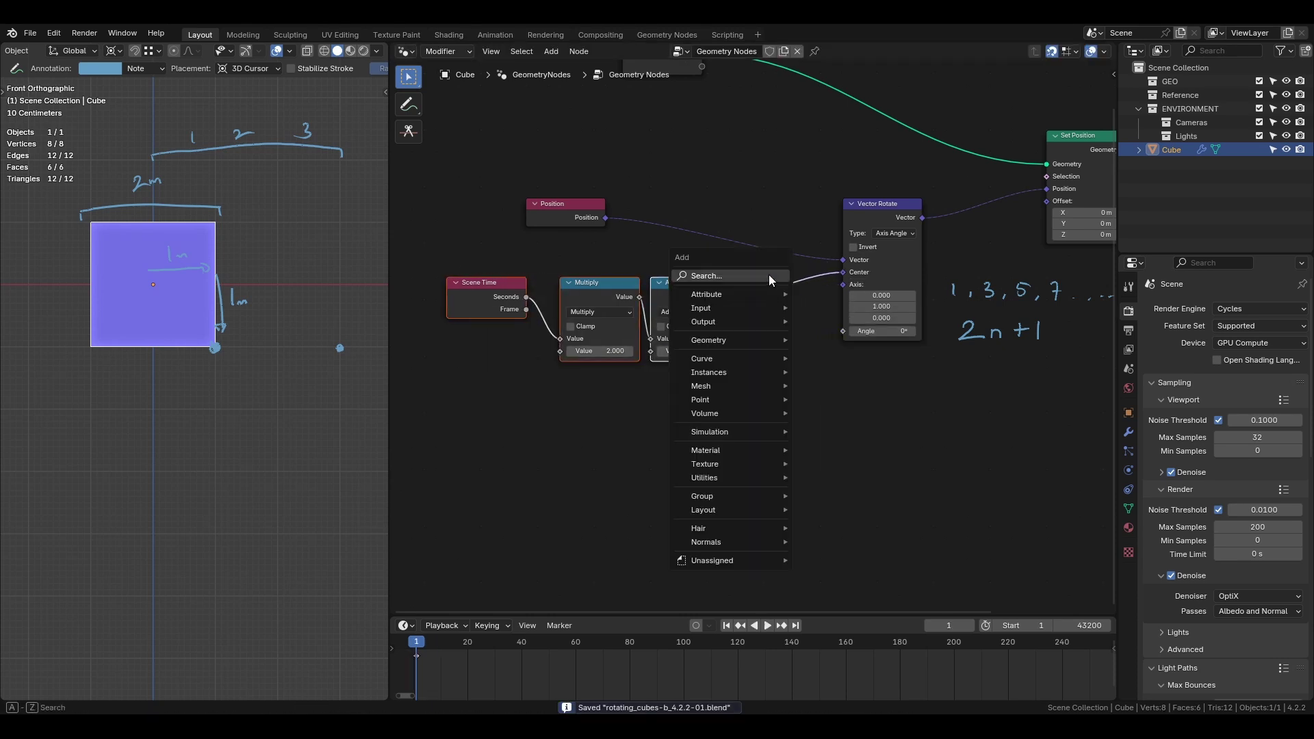
drag(841, 273, 883, 282)
drag(730, 297, 779, 284)
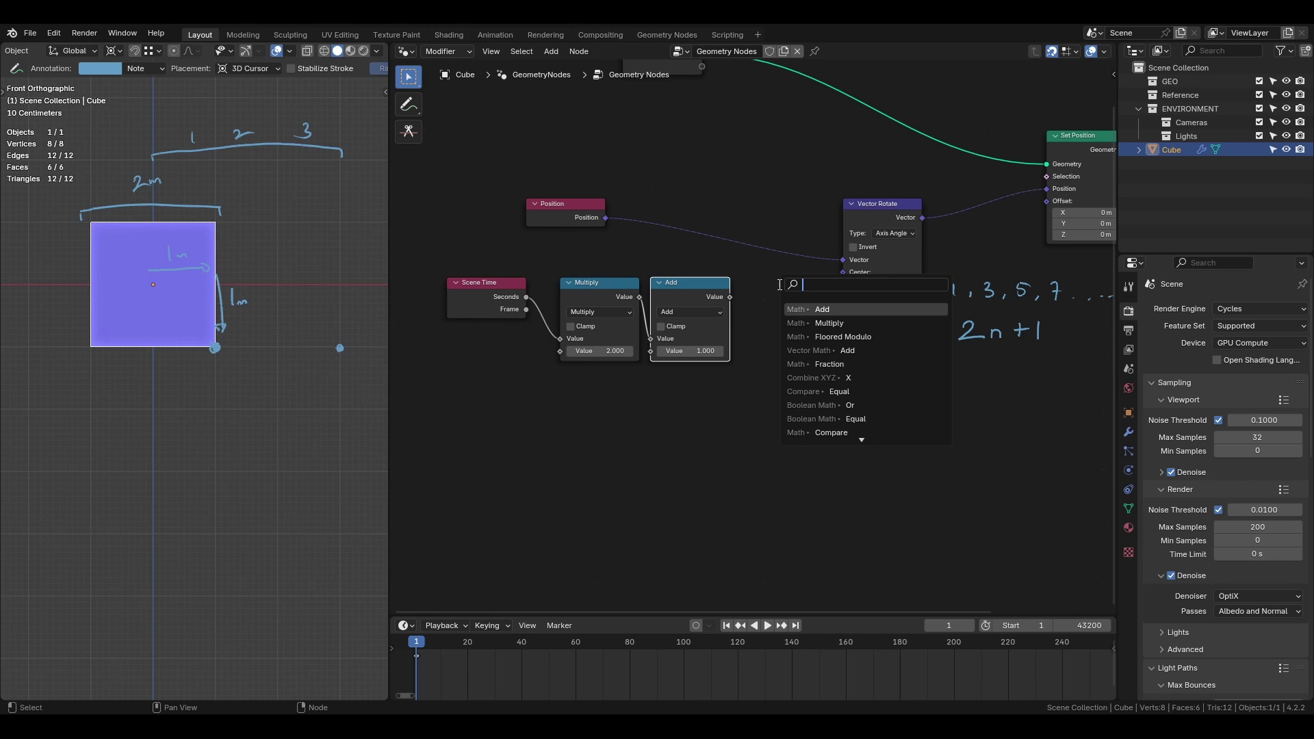
text(combine)
key(Return)
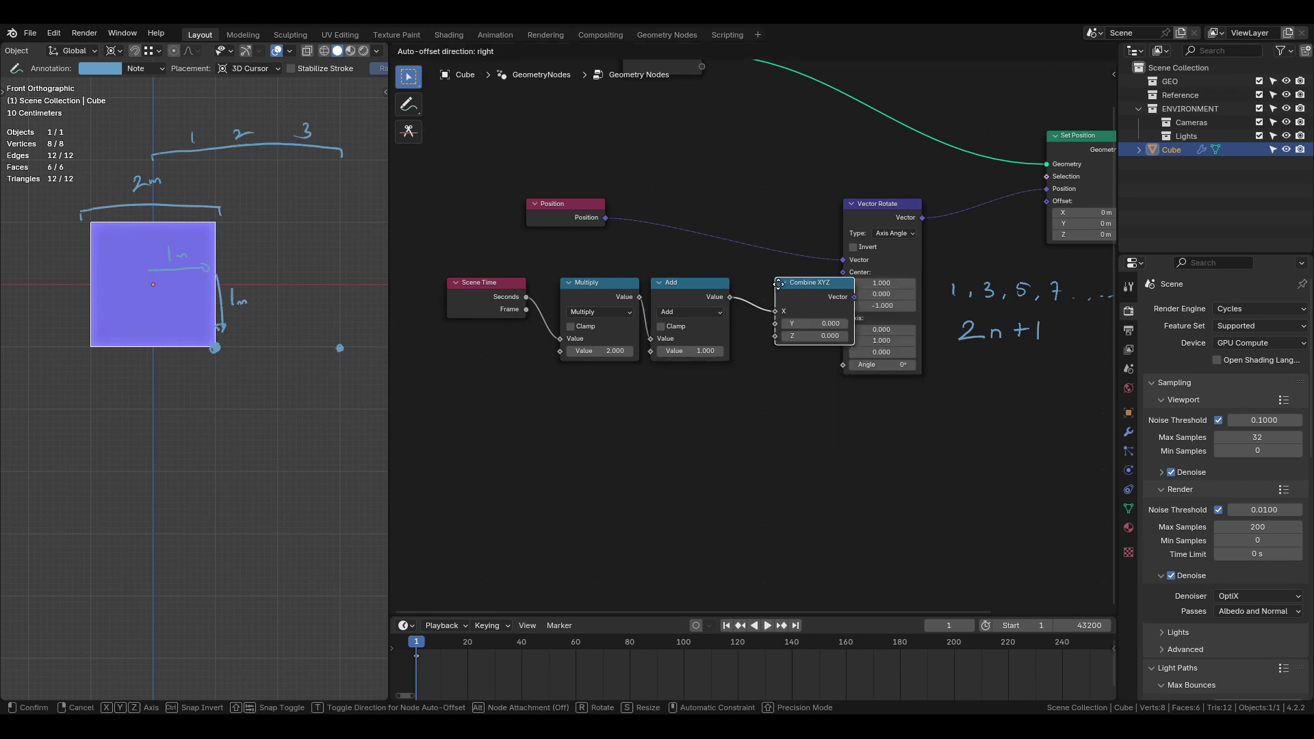
click(744, 288)
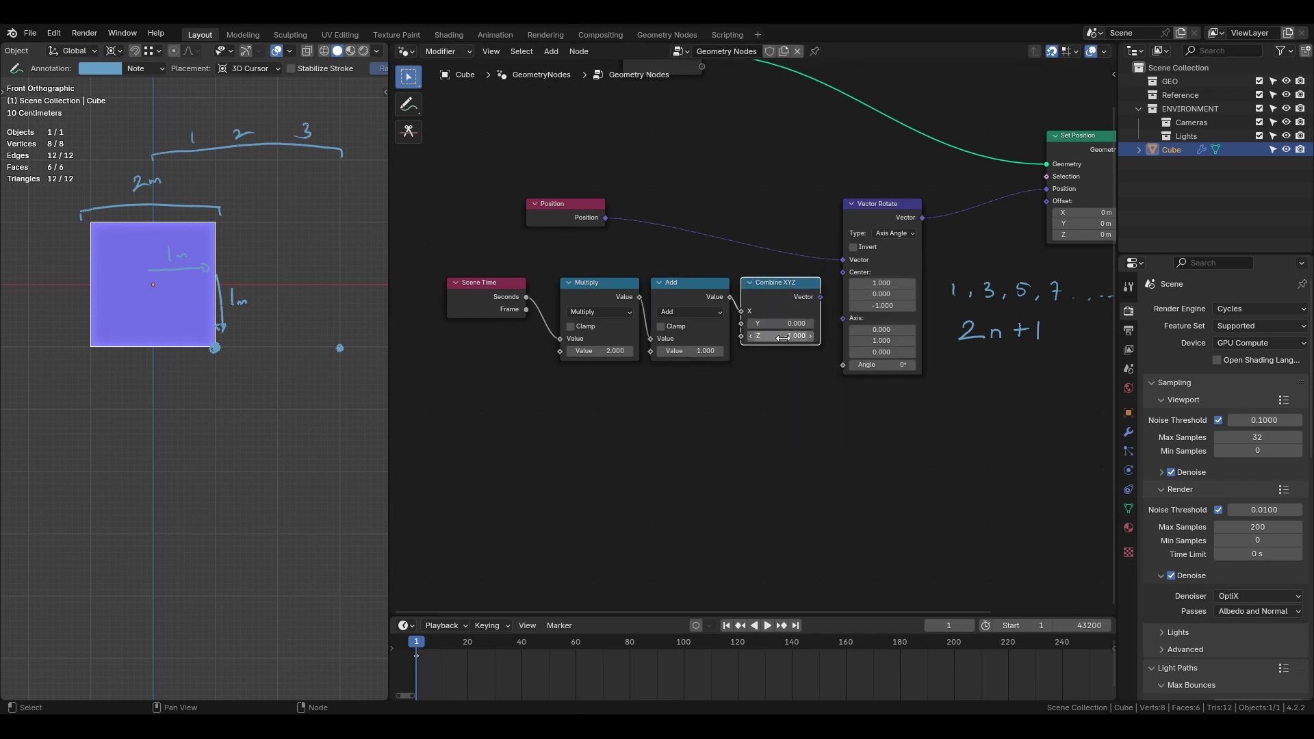
key(minus)
drag(821, 297, 843, 273)
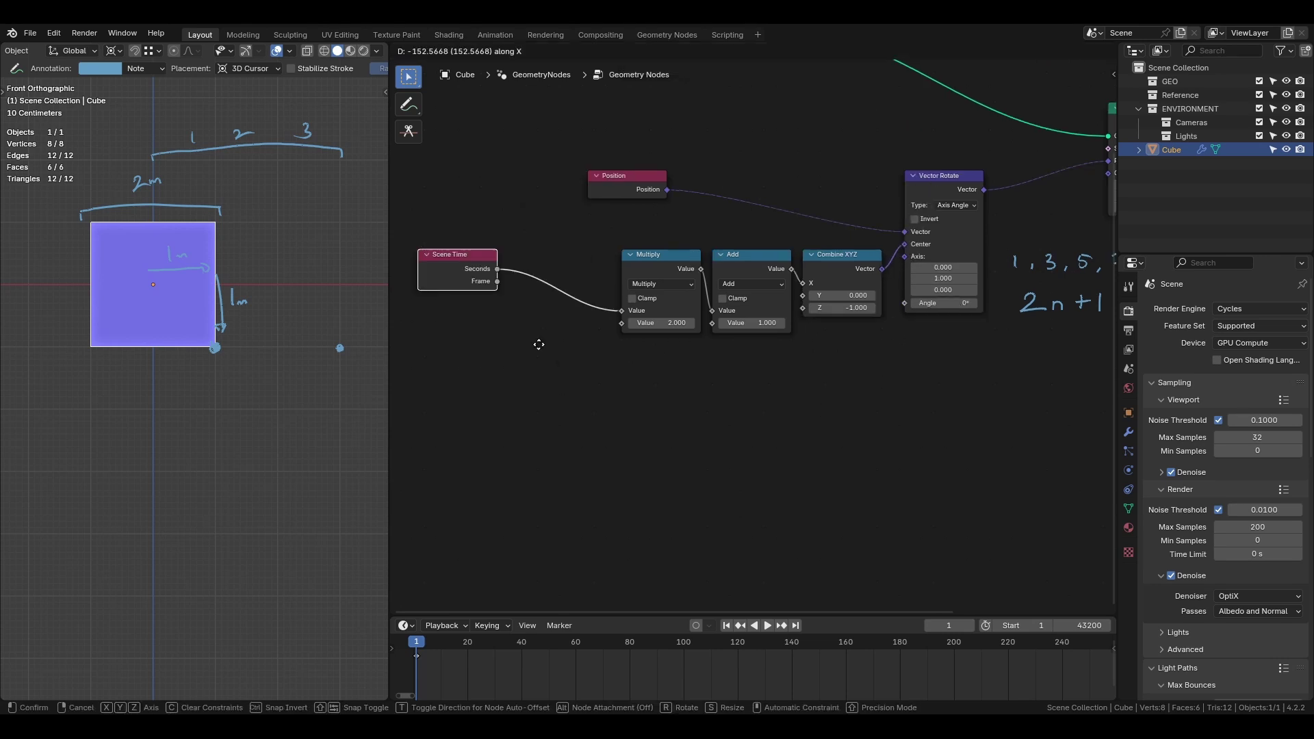
Step: Spread out the node layout by moving Scene Time away and shifting Multiply, Add and Combine XYZ as a group
click(539, 343)
drag(677, 394, 852, 252)
key(g)
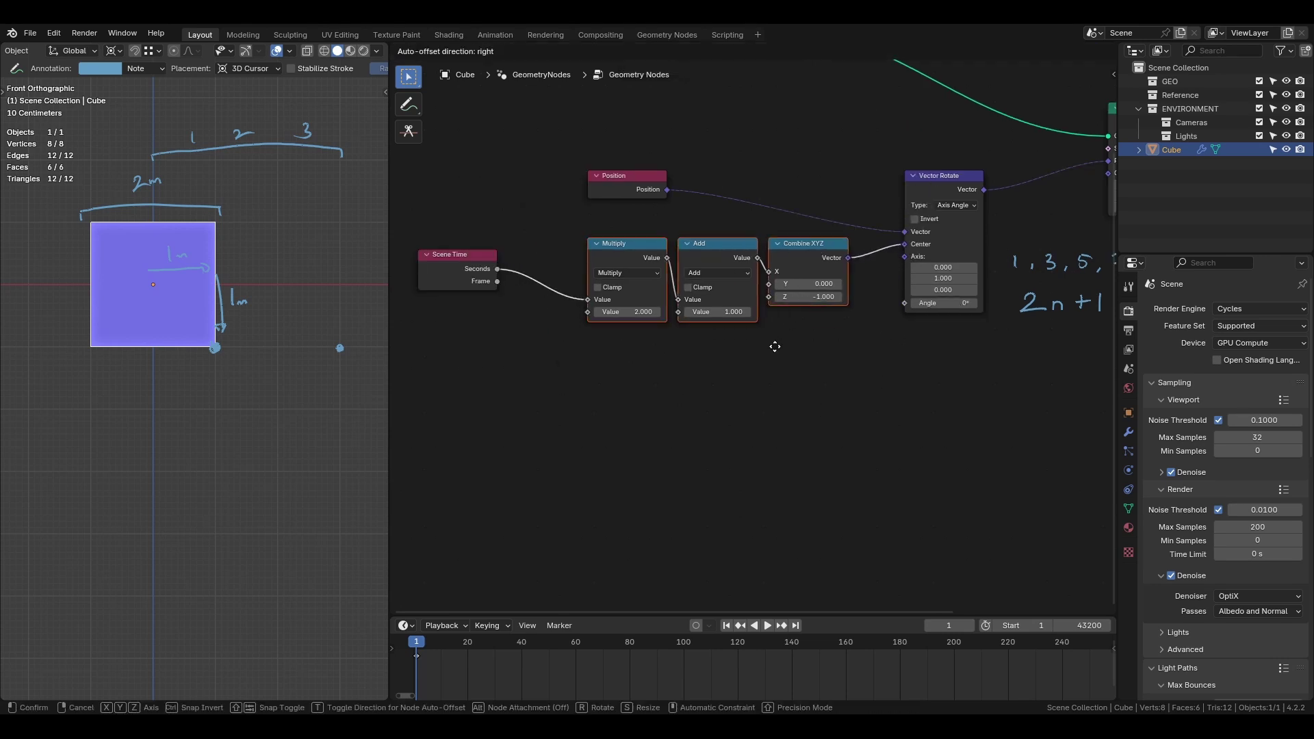
click(774, 346)
Step: Annotate the space below the Multiply node with the range "0 - 1", and erase the note
drag(905, 303, 854, 342)
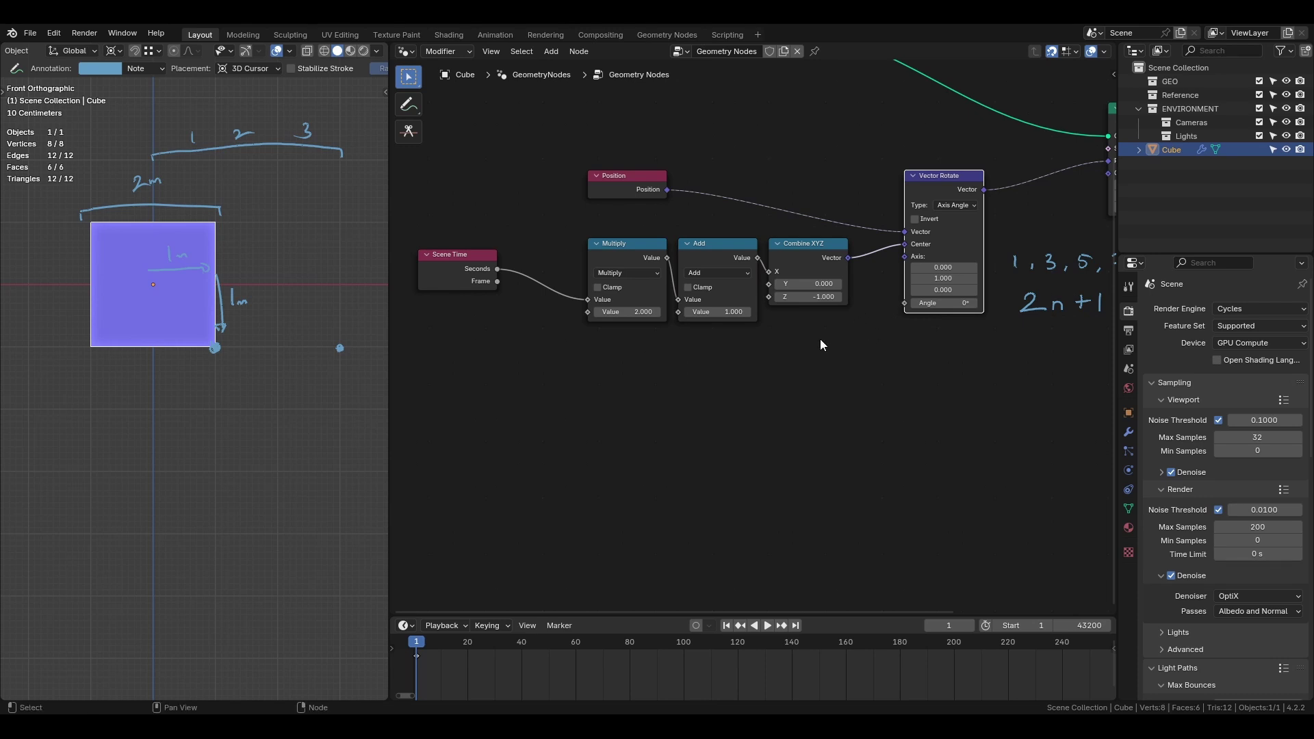
key(shift+space)
key(d)
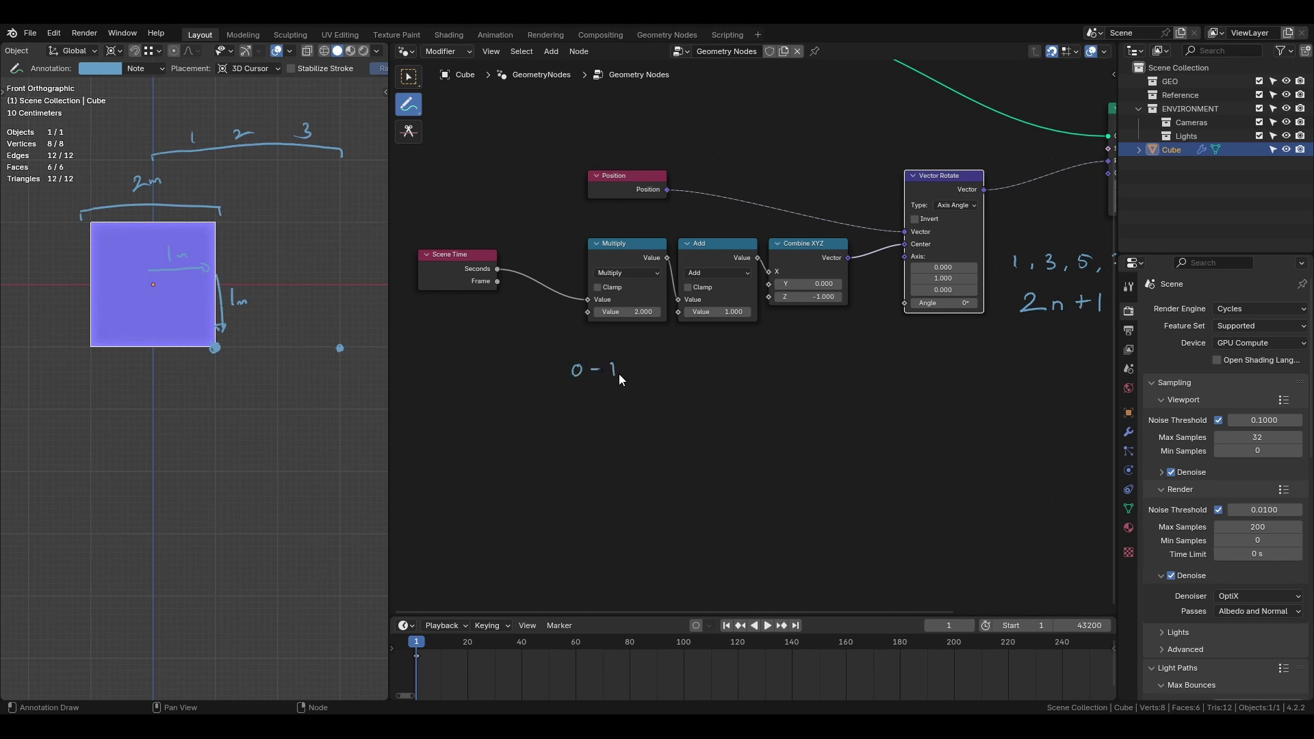
drag(594, 392, 588, 405)
drag(601, 393, 661, 400)
mouse_move(674, 387)
mouse_down()
mouse_move(752, 385)
mouse_move(719, 391)
mouse_up()
mouse_move(722, 396)
mouse_down()
mouse_move(739, 396)
mouse_move(603, 362)
mouse_move(596, 385)
mouse_up()
key(w)
Step: Add a Math Fraction node fed by Scene Time's Seconds output, and place it directly below the Multiply node
mouse_move(497, 269)
mouse_down()
mouse_move(582, 421)
mouse_move(603, 388)
mouse_up()
text(frac)
key(Return)
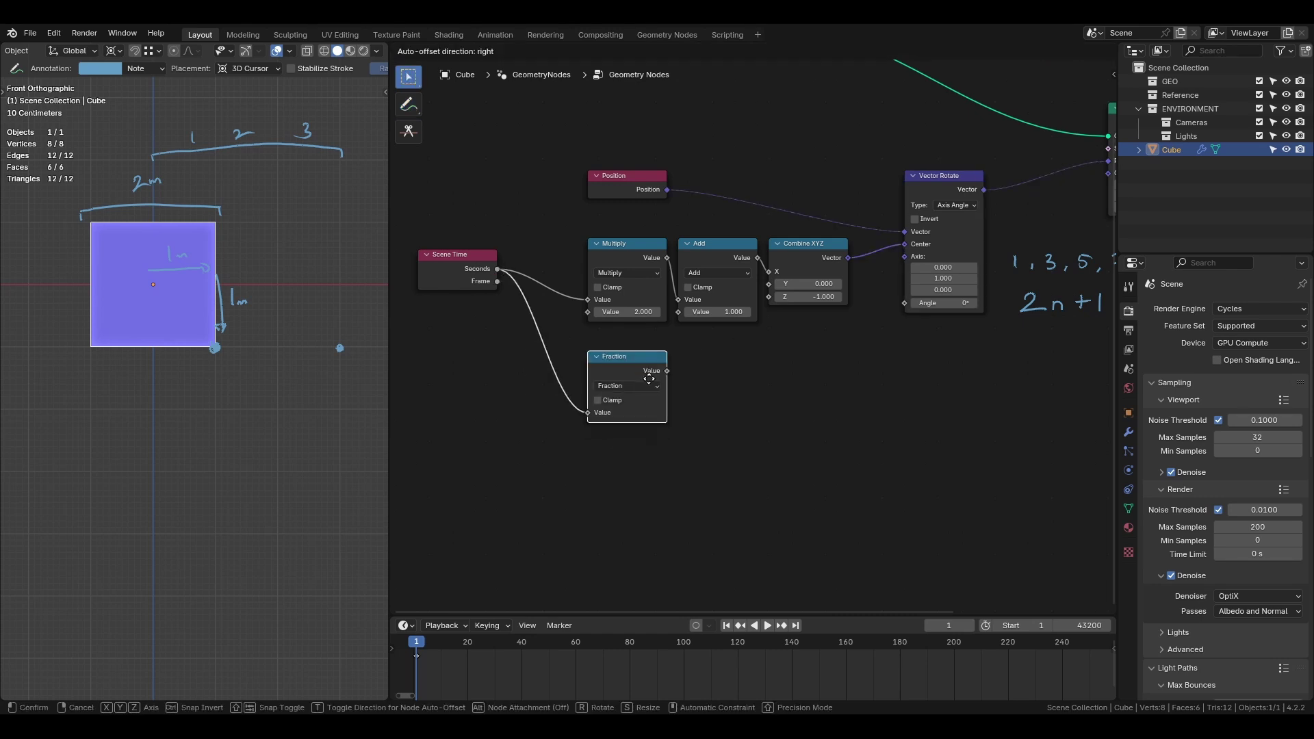
click(650, 359)
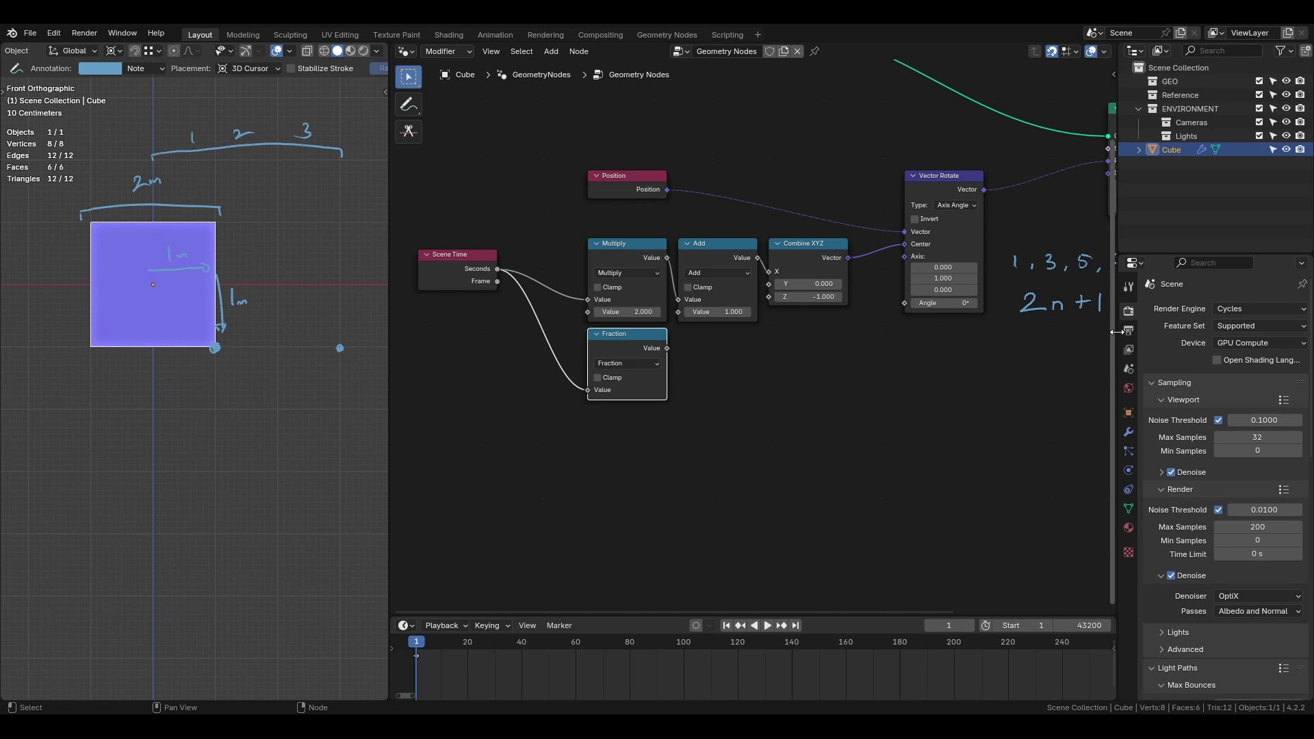
Step: Sketch a graph of the fraction values from 0 to 1 over time below the nodes, and erase it
click(409, 104)
mouse_move(635, 438)
mouse_down()
mouse_move(638, 489)
mouse_move(897, 498)
mouse_up()
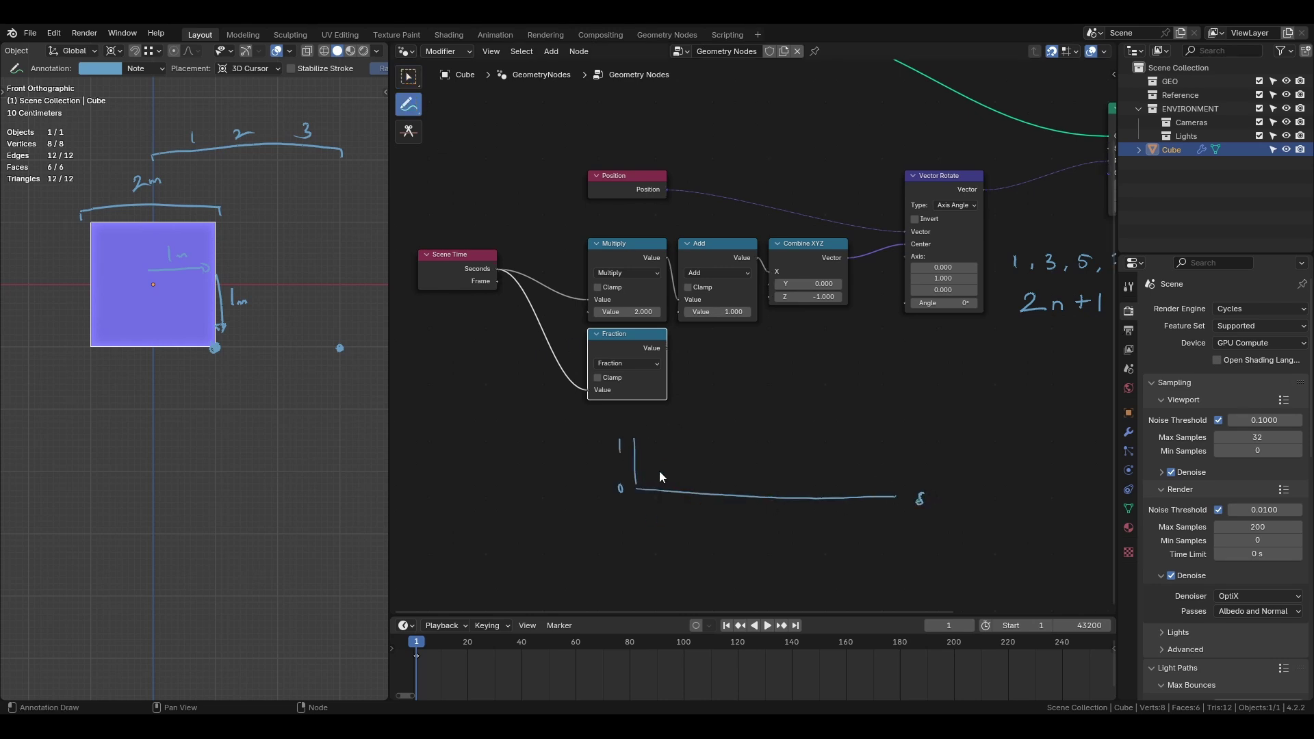
mouse_move(664, 459)
mouse_down()
mouse_move(677, 441)
mouse_move(690, 469)
mouse_move(746, 471)
mouse_up()
mouse_move(596, 484)
ctrl+mouse_down()
mouse_move(684, 461)
mouse_move(864, 494)
mouse_move(950, 493)
ctrl+mouse_up()
click(408, 76)
Step: Link Fraction to Vector Rotate's Angle through a Math Multiply node with value pi/2, and save the file
drag(667, 347, 708, 346)
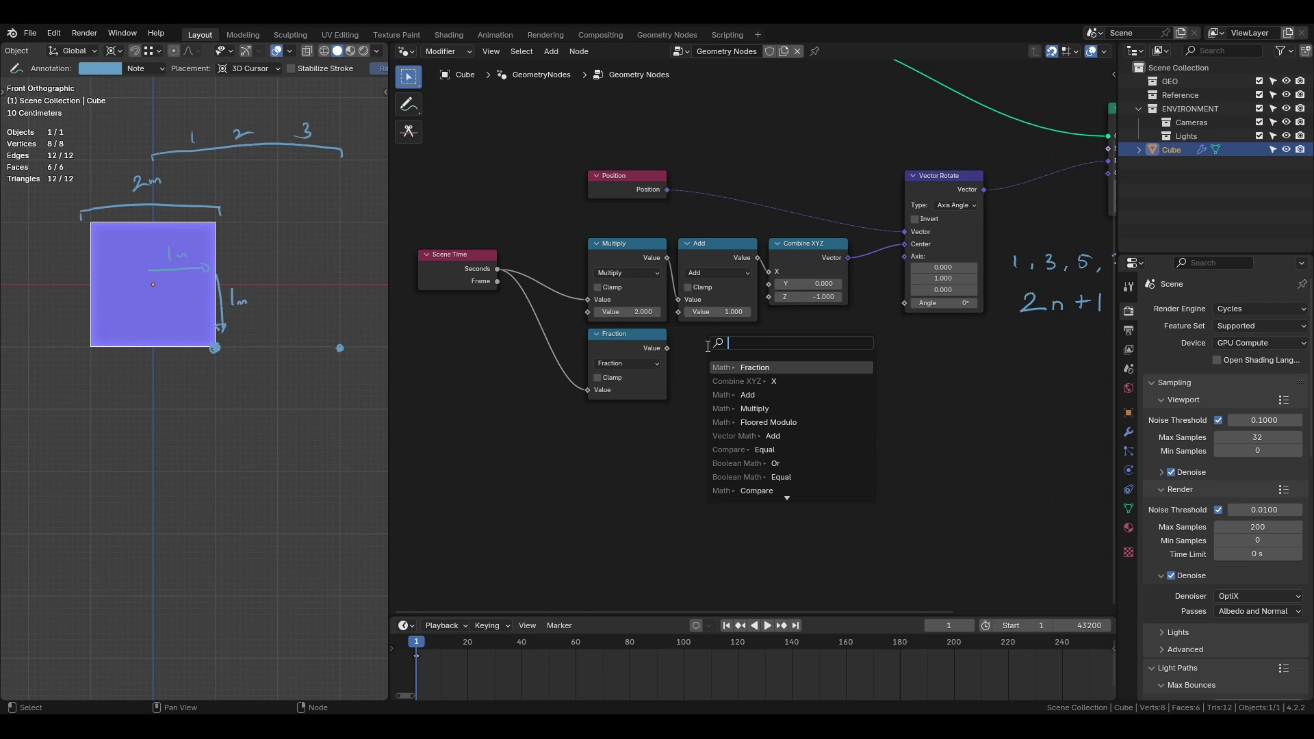
text(mul)
key(Return)
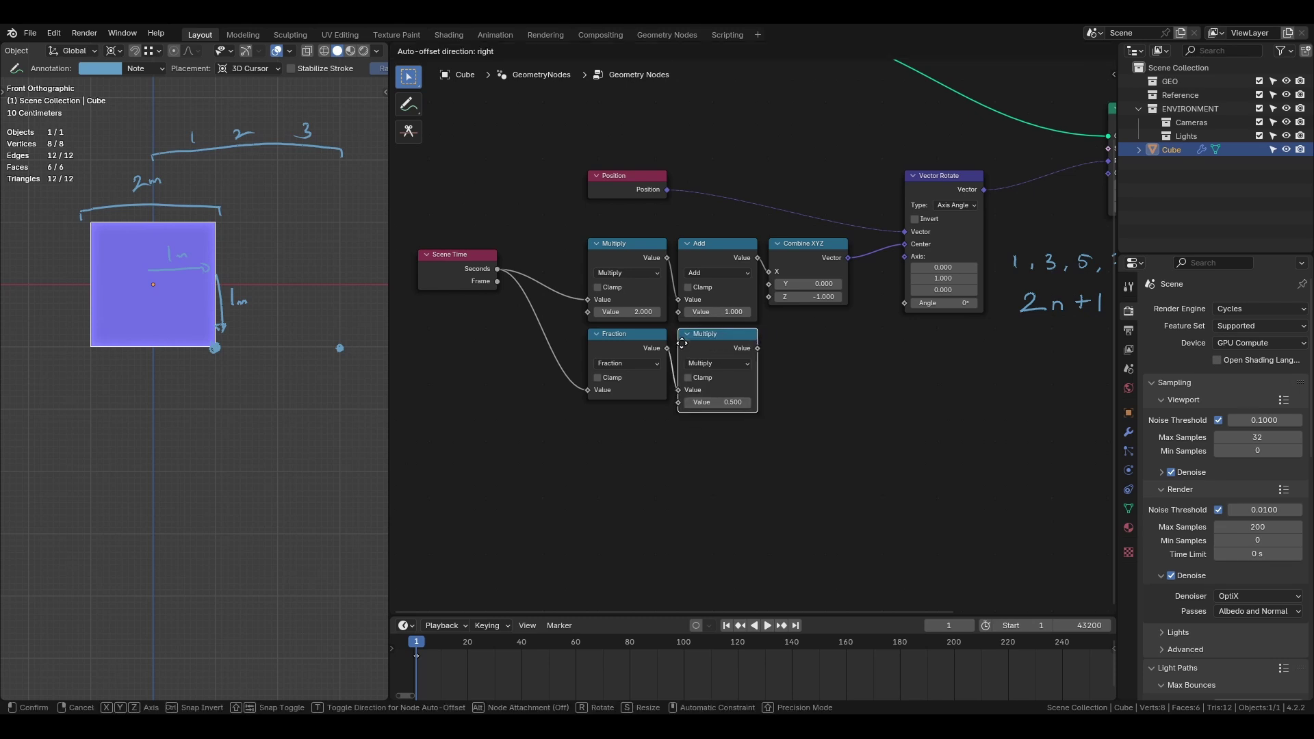
click(684, 345)
click(717, 403)
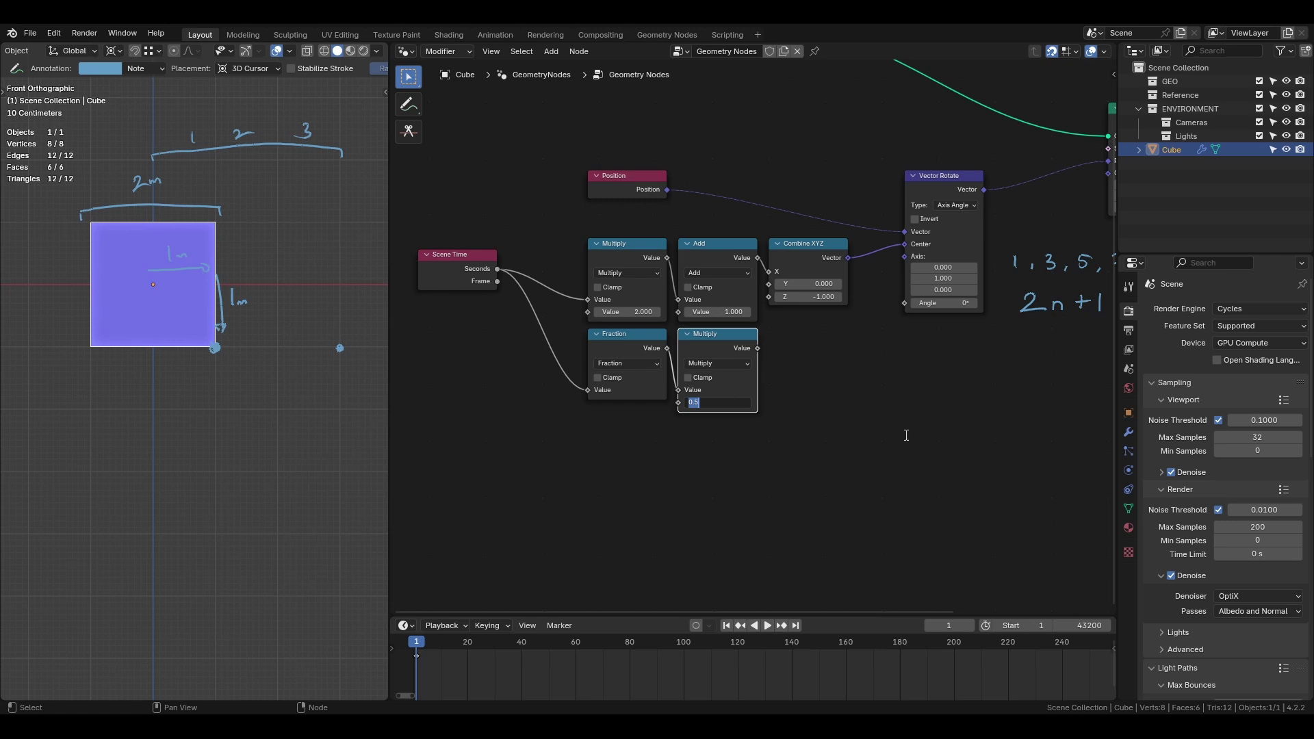
text(pi/2)
key(Return)
key(ctrl+s)
drag(758, 348, 904, 303)
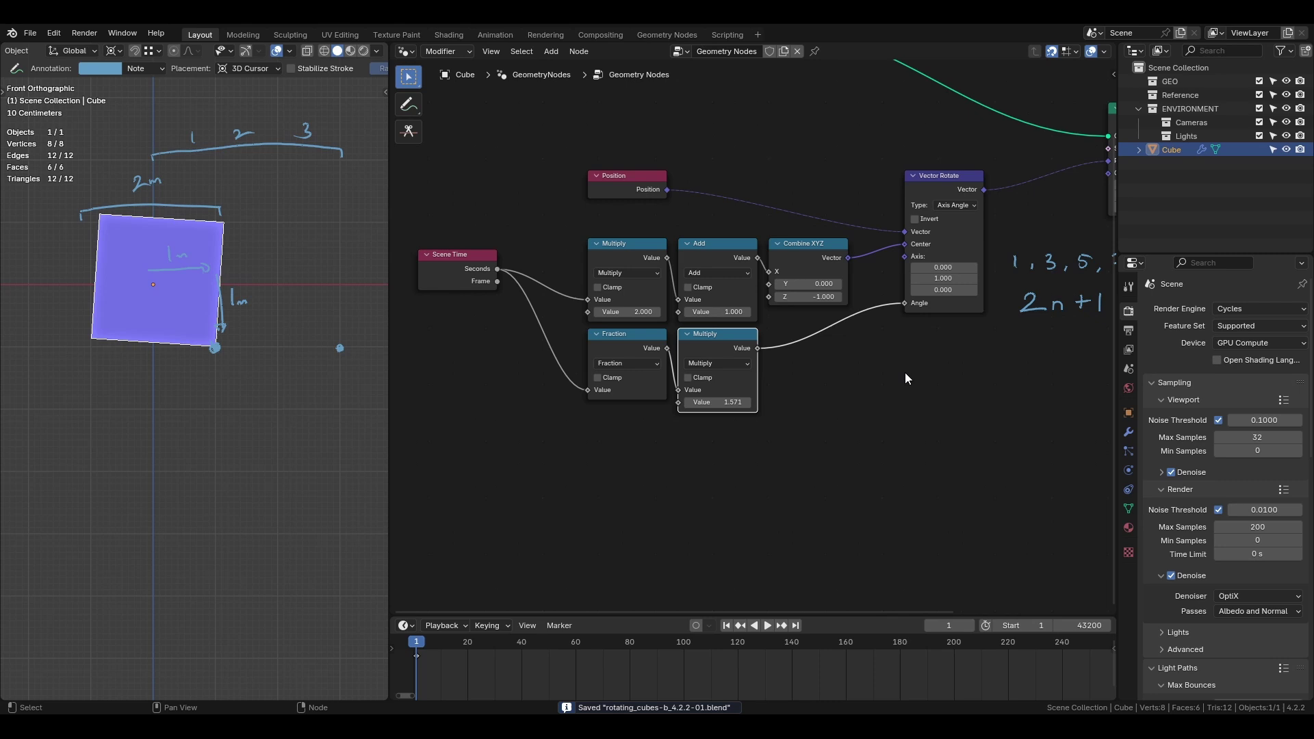
Step: Play the animation to review the cube's motion in the front view, and stop playback
key(space)
scroll(292, 379, down, 4)
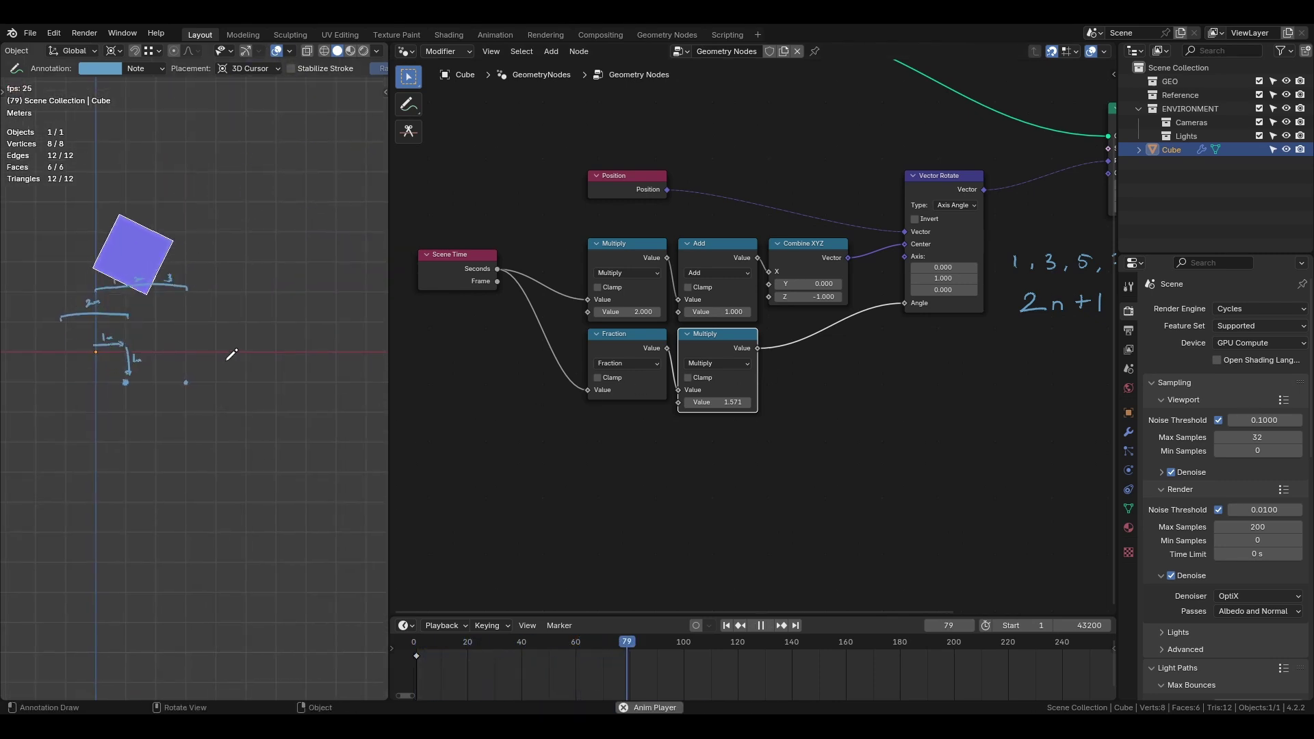
key(Escape)
Step: Step through the cube's first turn frame by frame, and step back to frame 1
key(Right)
key(Right)
key(Right)
key(Right)
key(Right)
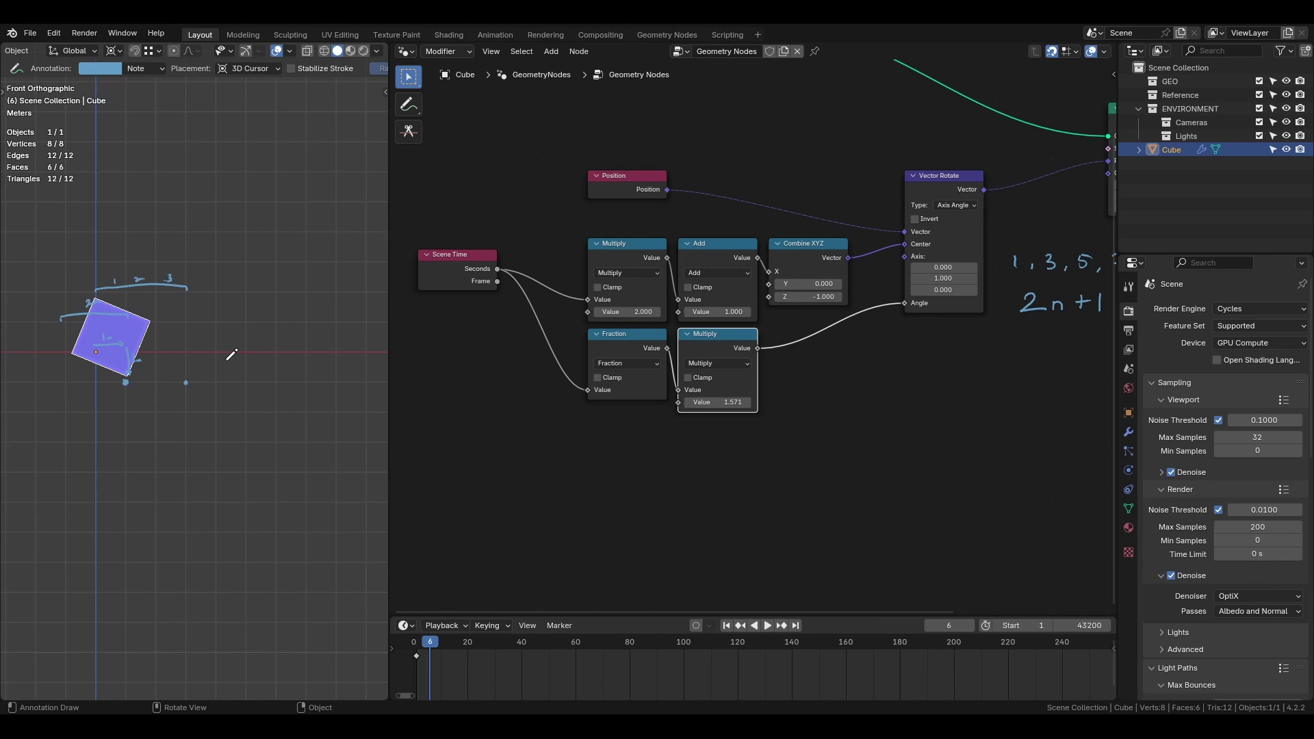
key(Right)
key(Right)
key(Right)
key(Right)
key(Right)
key(Right)
key(Right)
key(Right)
key(Right)
key(Right)
key(Right)
key(Right)
key(Right)
key(Right)
key(Right)
key(Right)
key(Right)
key(Right)
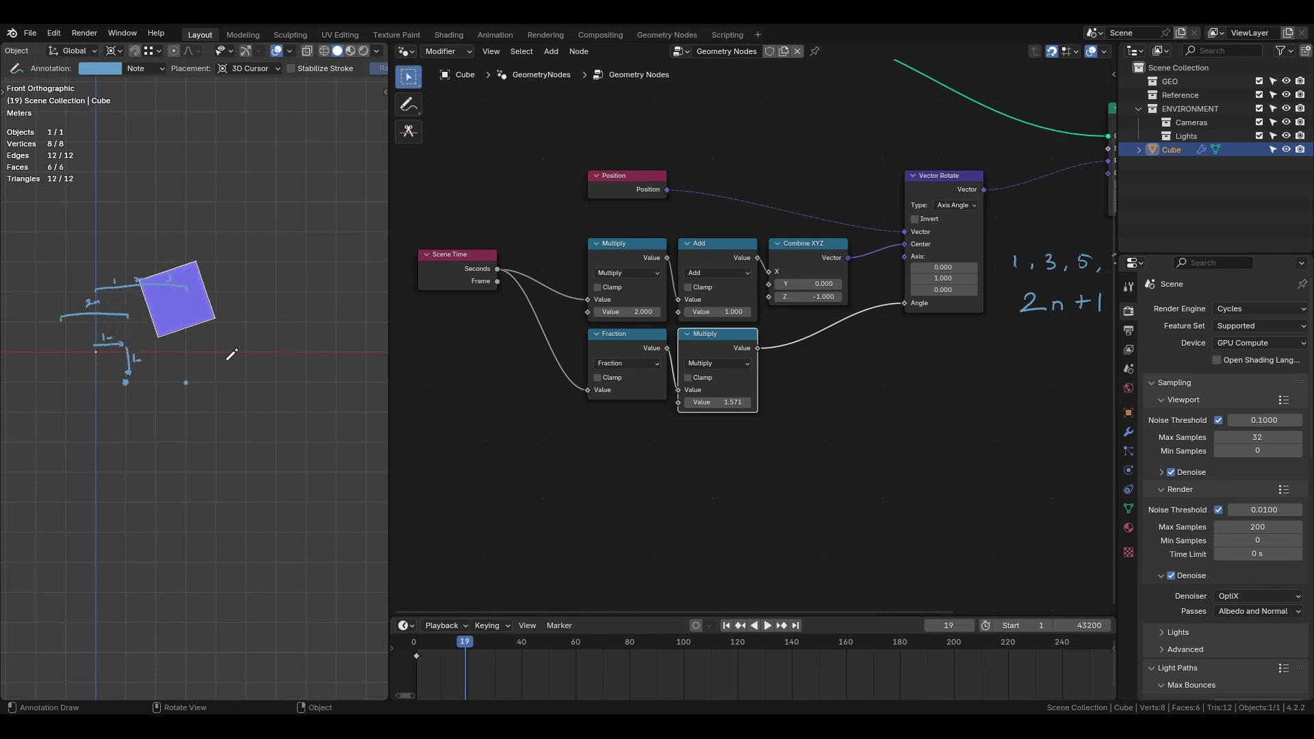
key(Left)
key(Left)
key(Left)
key(Left)
key(Left)
key(Left)
key(Left)
key(Left)
key(Left)
key(Left)
key(Left)
key(Left)
key(Left)
key(Left)
key(Left)
key(Left)
key(Left)
key(Left)
key(Left)
key(Left)
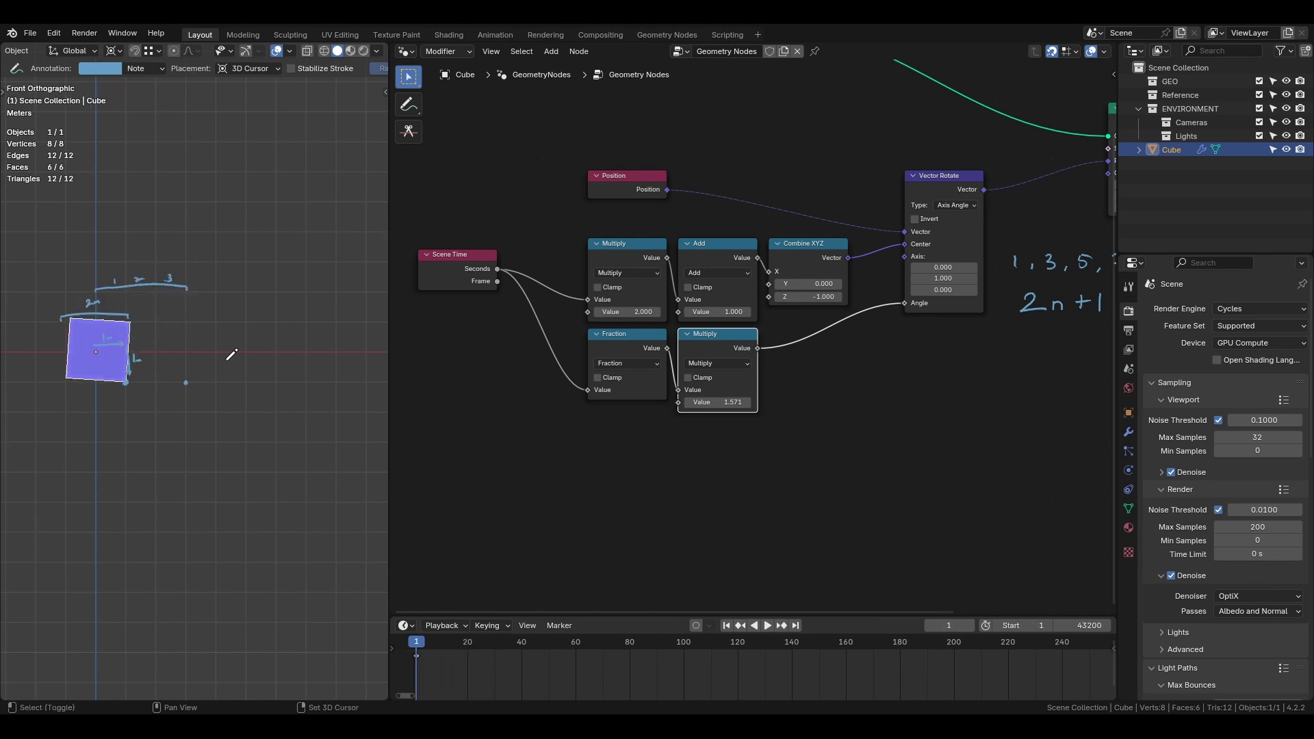
Step: Save the file, and move the Position node higher above the math nodes
key(ctrl+s)
middle_drag(624, 210, 647, 291)
scroll(646, 291, down, 1)
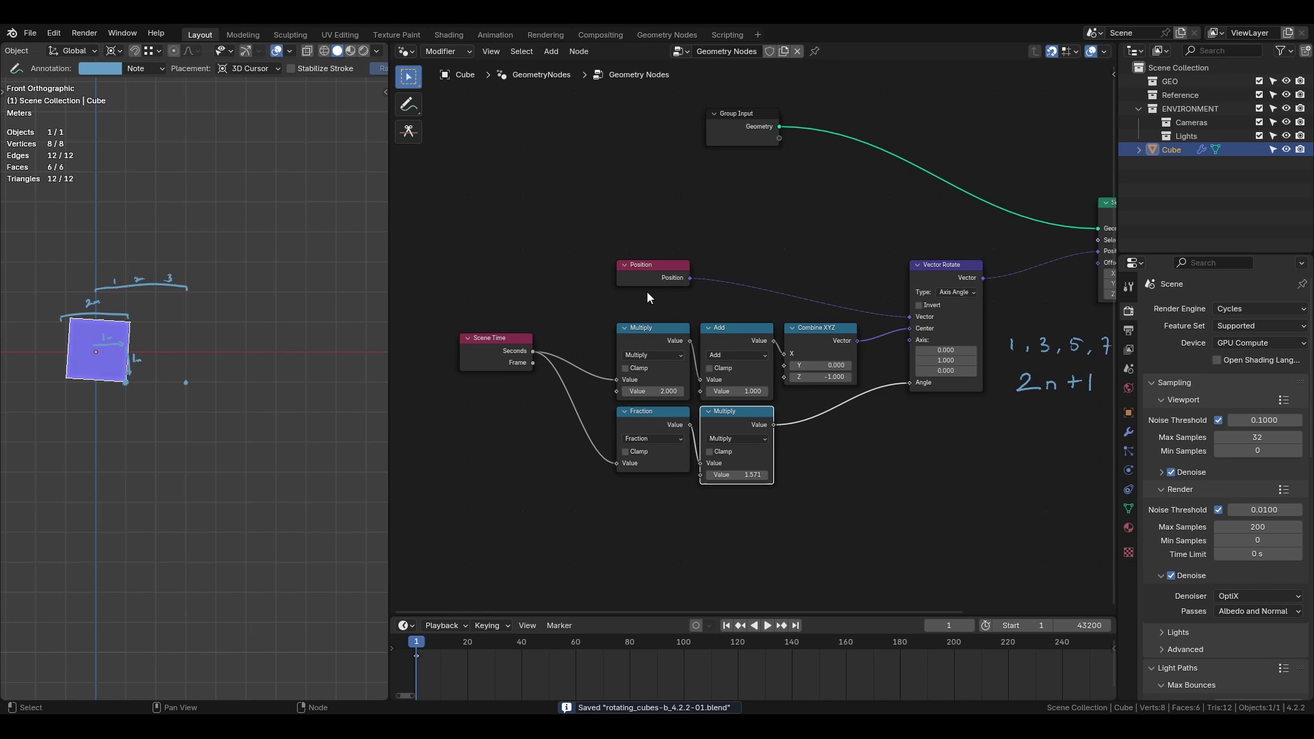
drag(648, 278, 653, 216)
Step: Insert a Vector Math node set to Add on the link between Position and Vector Rotate
key(shift+a)
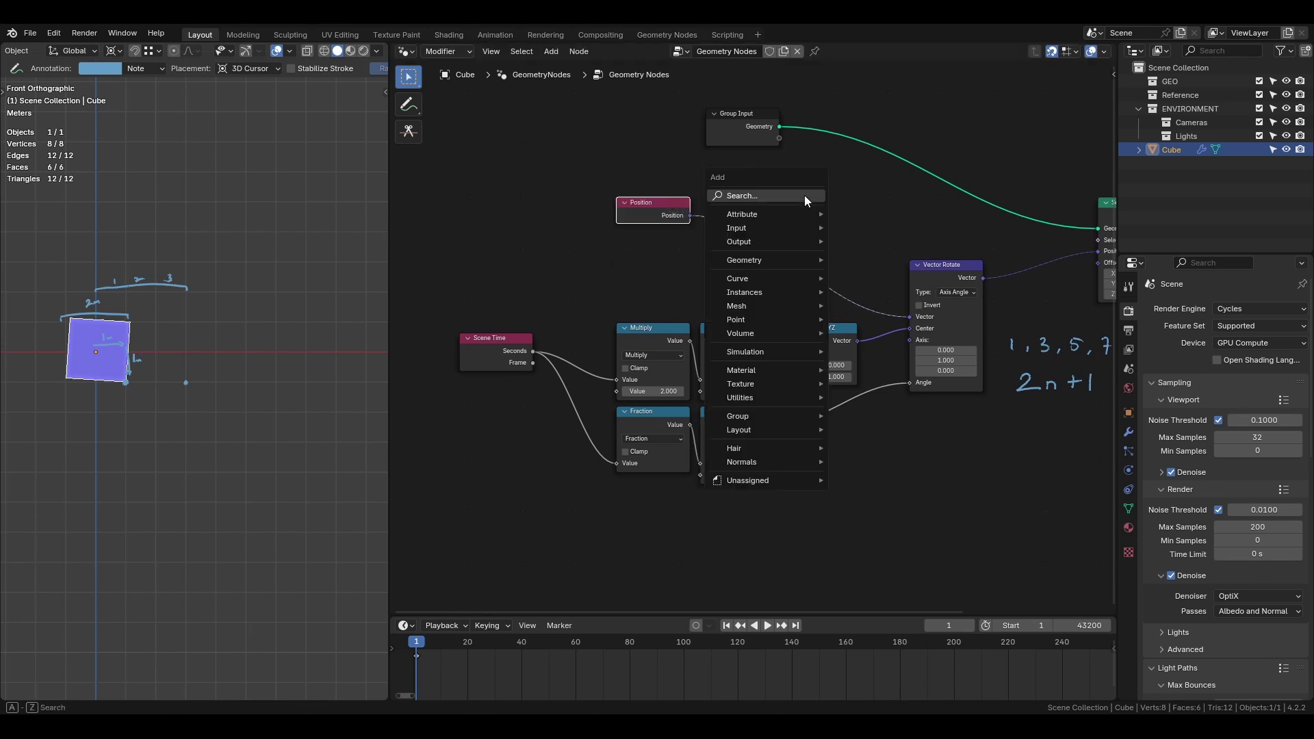
text(vector ,a)
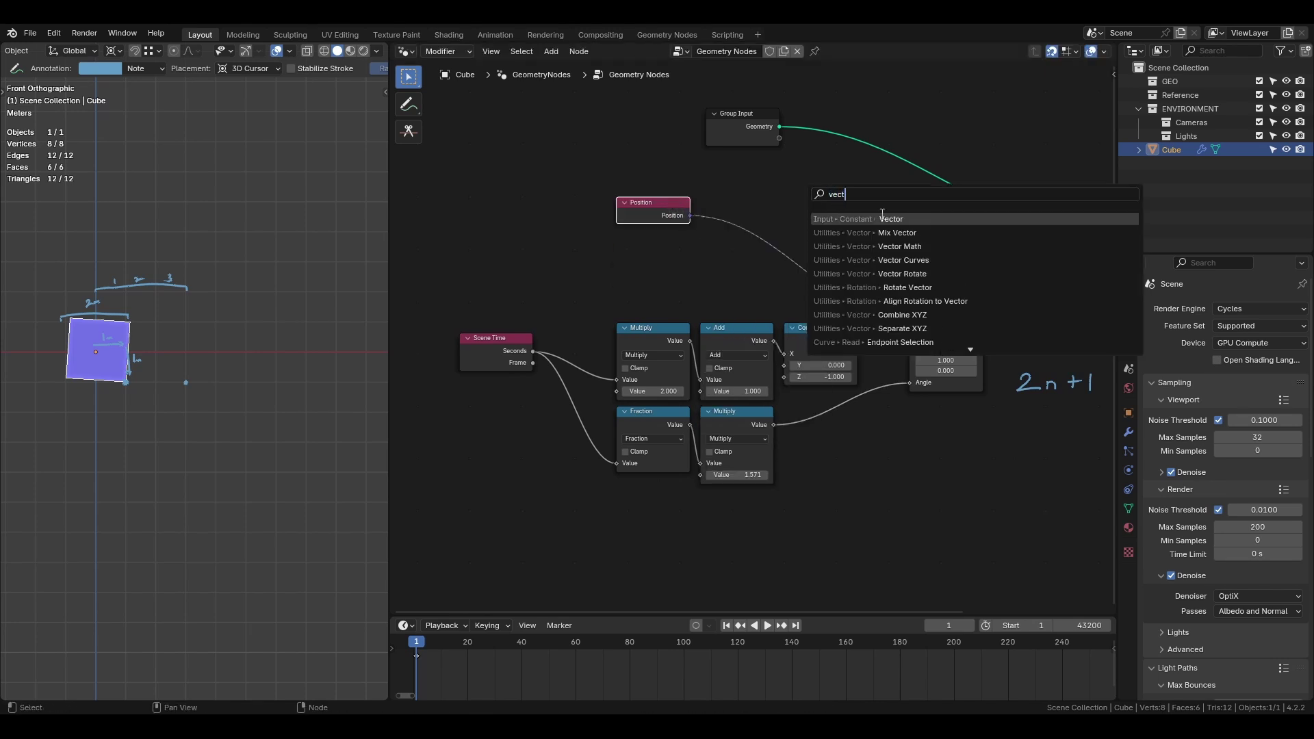
key(BackSpace)
key(BackSpace)
text(ma)
key(Return)
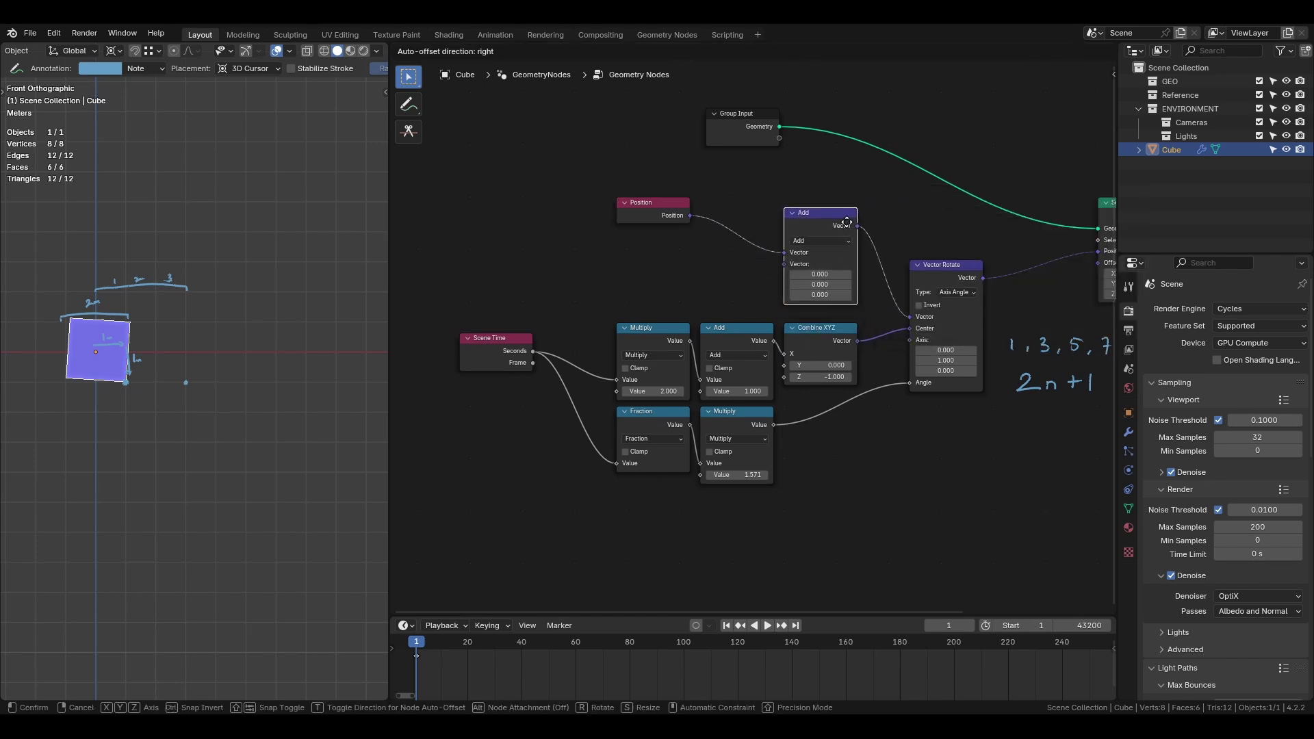
click(849, 221)
Step: Duplicate Combine XYZ, feed its X from the Multiply by 2 node, set Z to 0, and link it to the vector Add's second input
click(808, 331)
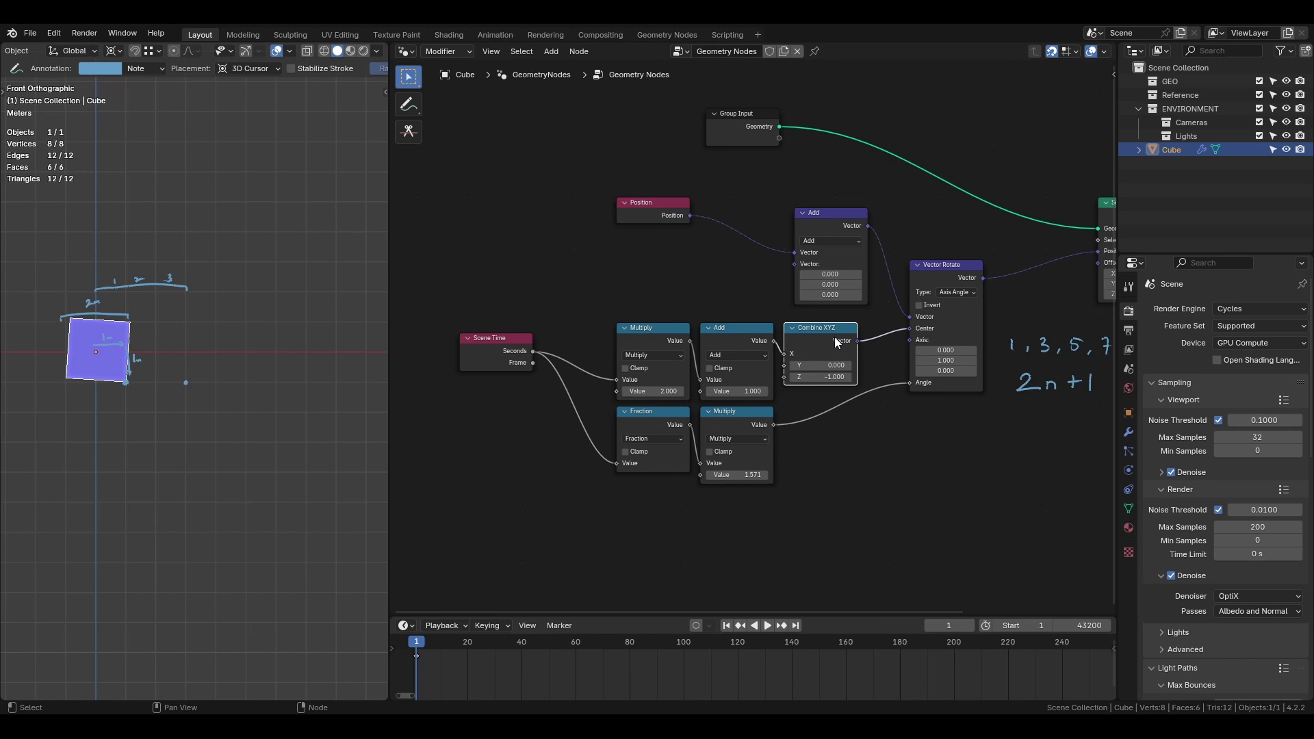
key(shift+d)
click(745, 313)
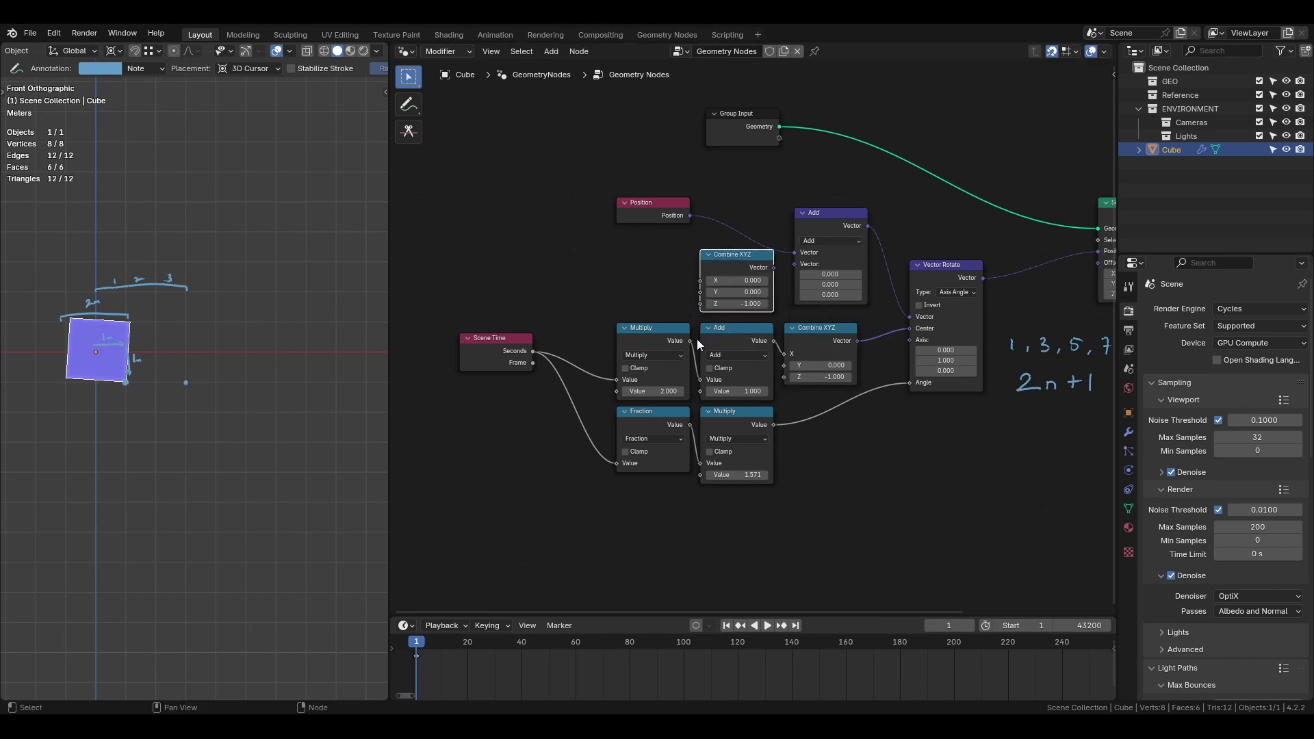
drag(690, 340, 697, 340)
drag(685, 280, 700, 280)
click(748, 303)
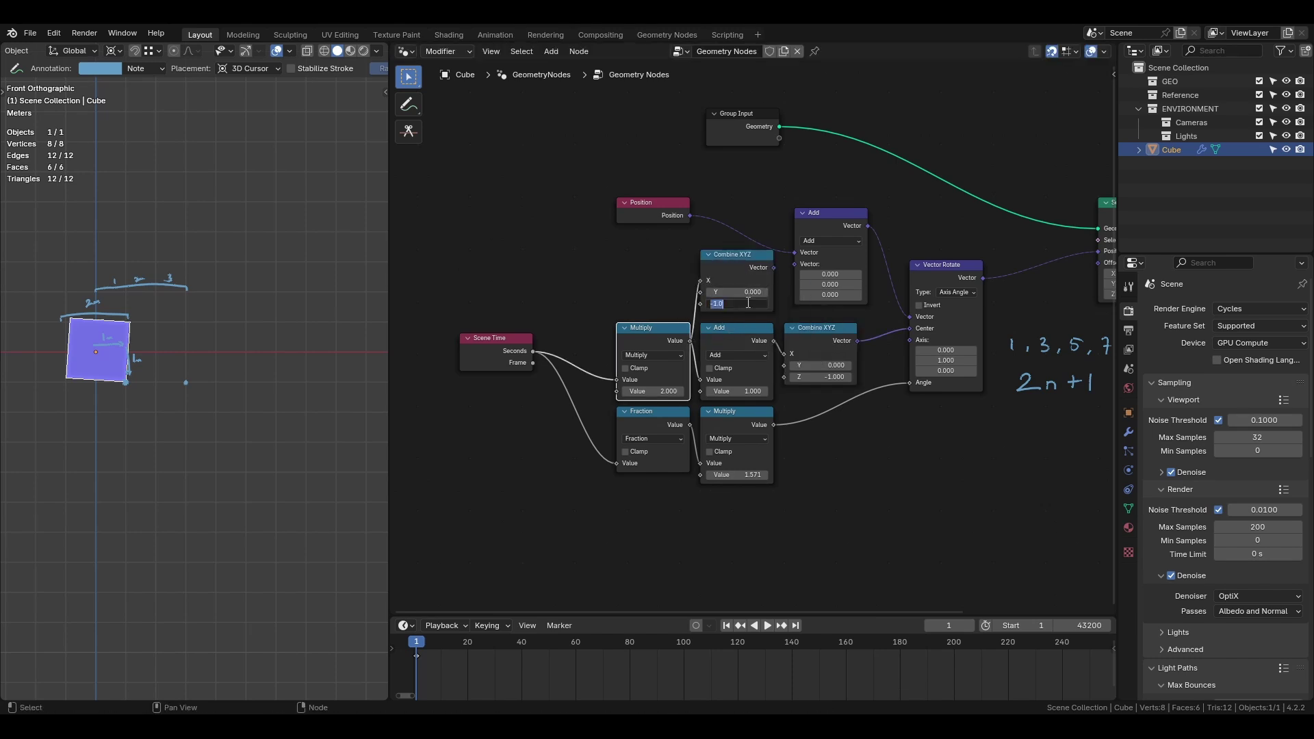
text(0)
key(Return)
drag(774, 267, 793, 263)
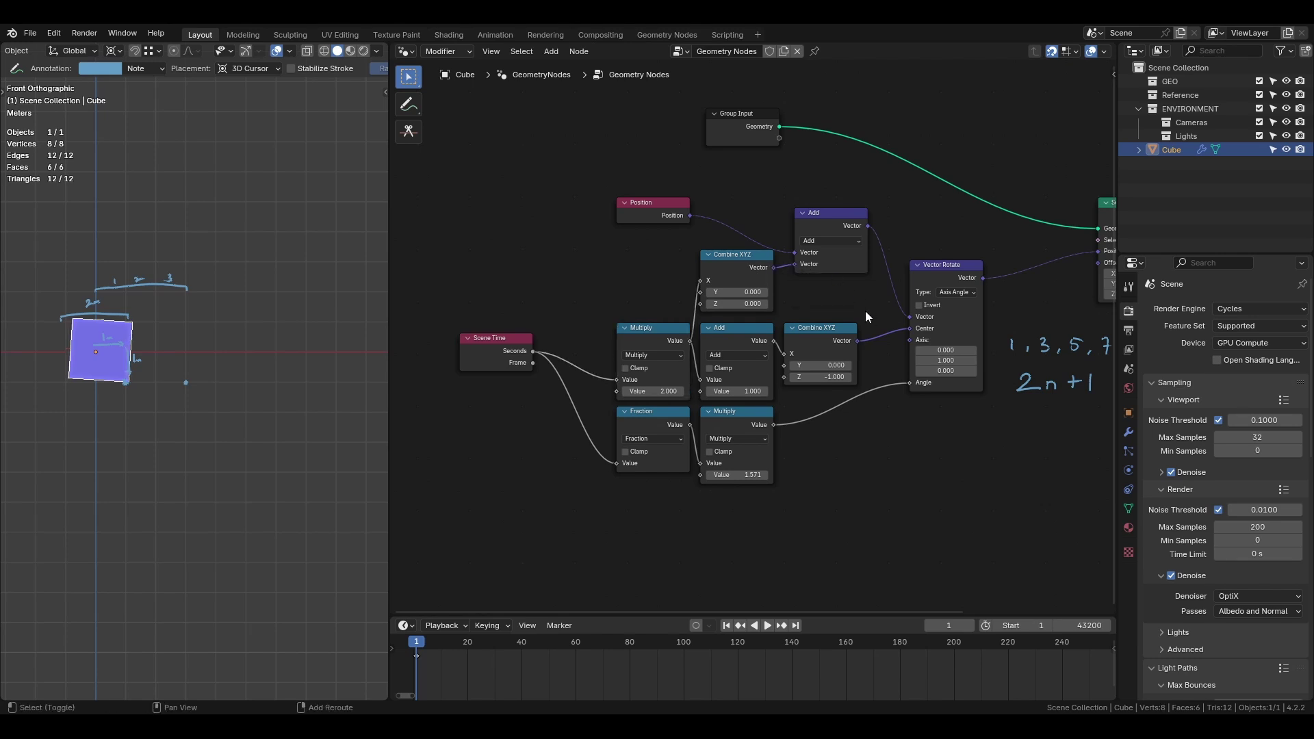
Step: Play the animation to review the cube's translation and rotation, stop it, and return to frame 1
key(space)
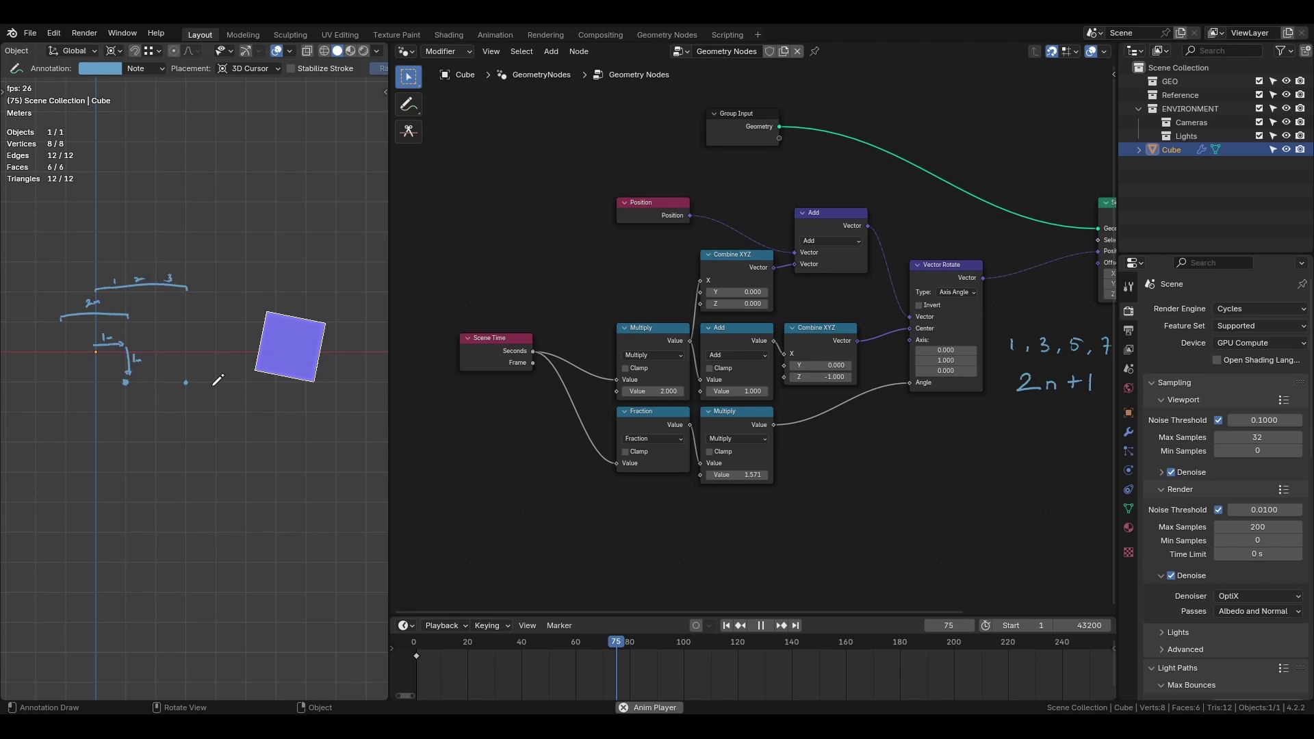
key(space)
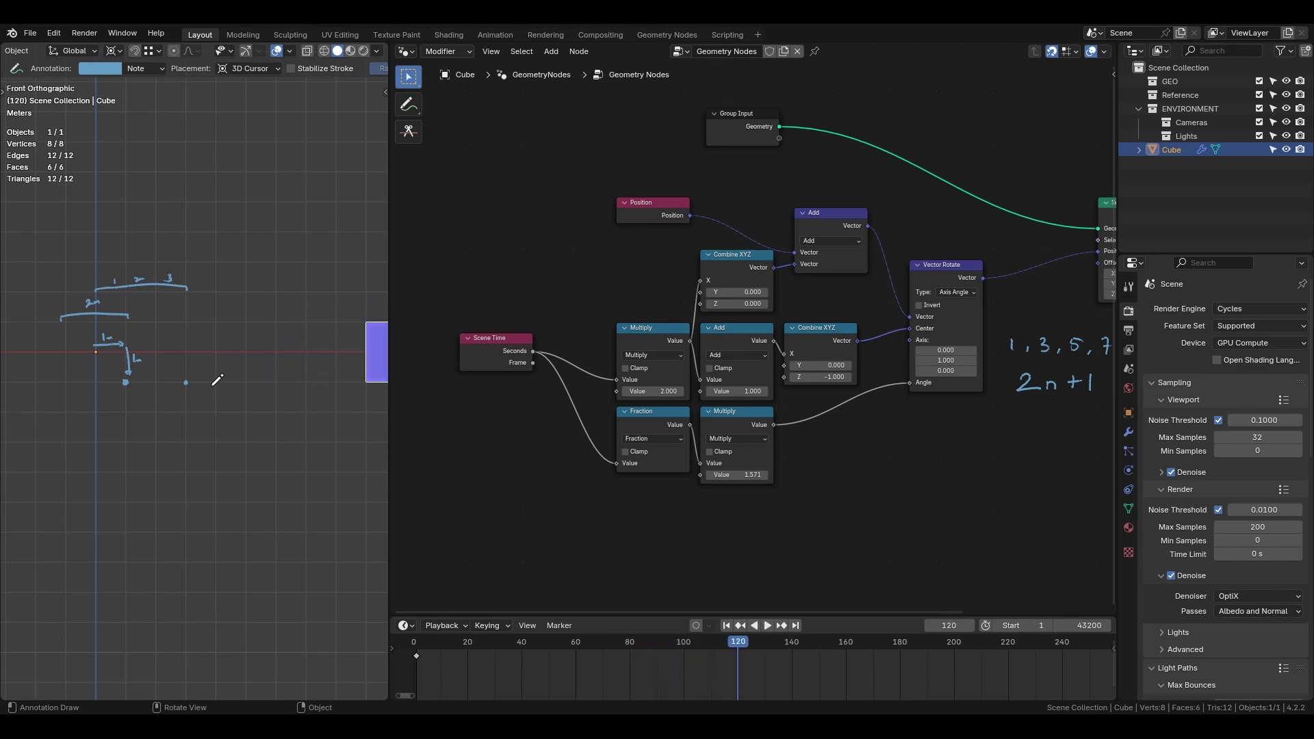
key(shift+Left)
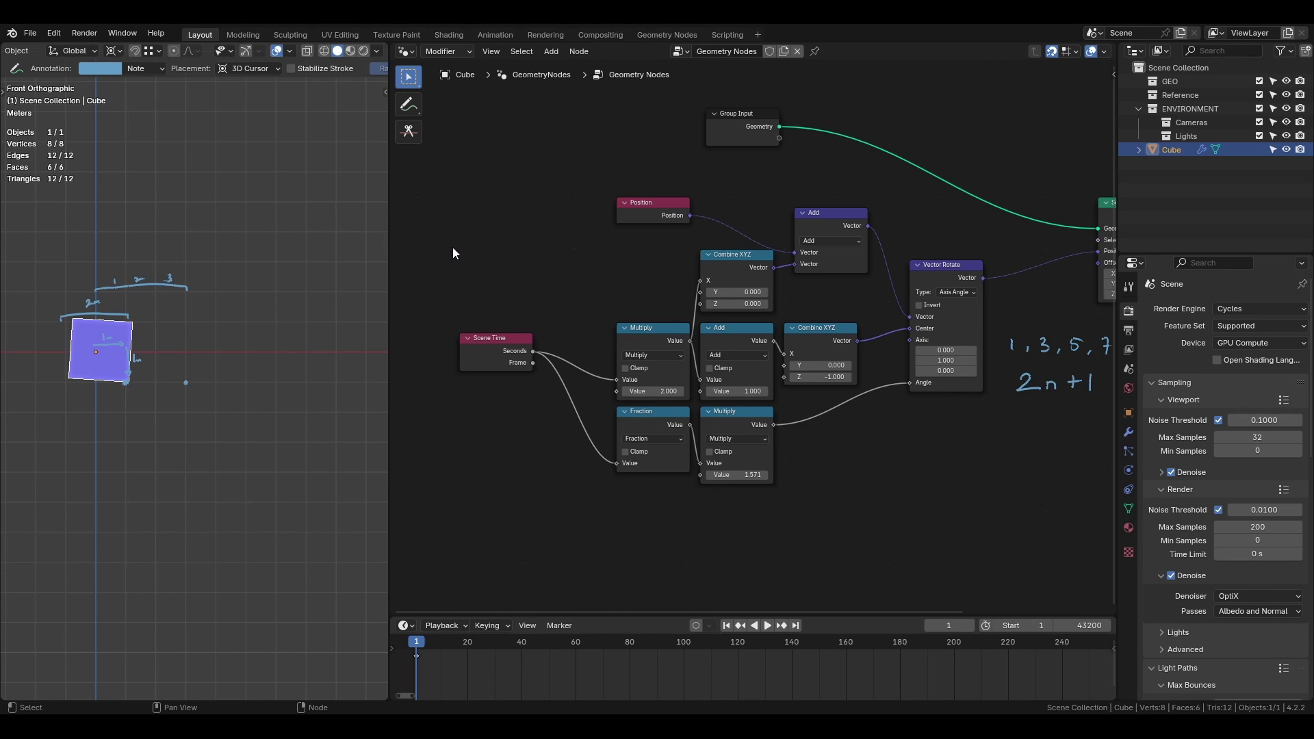
Step: Annotate the node editor with a staircase line and a straight diagonal above Scene Time, and erase both sketches
click(409, 106)
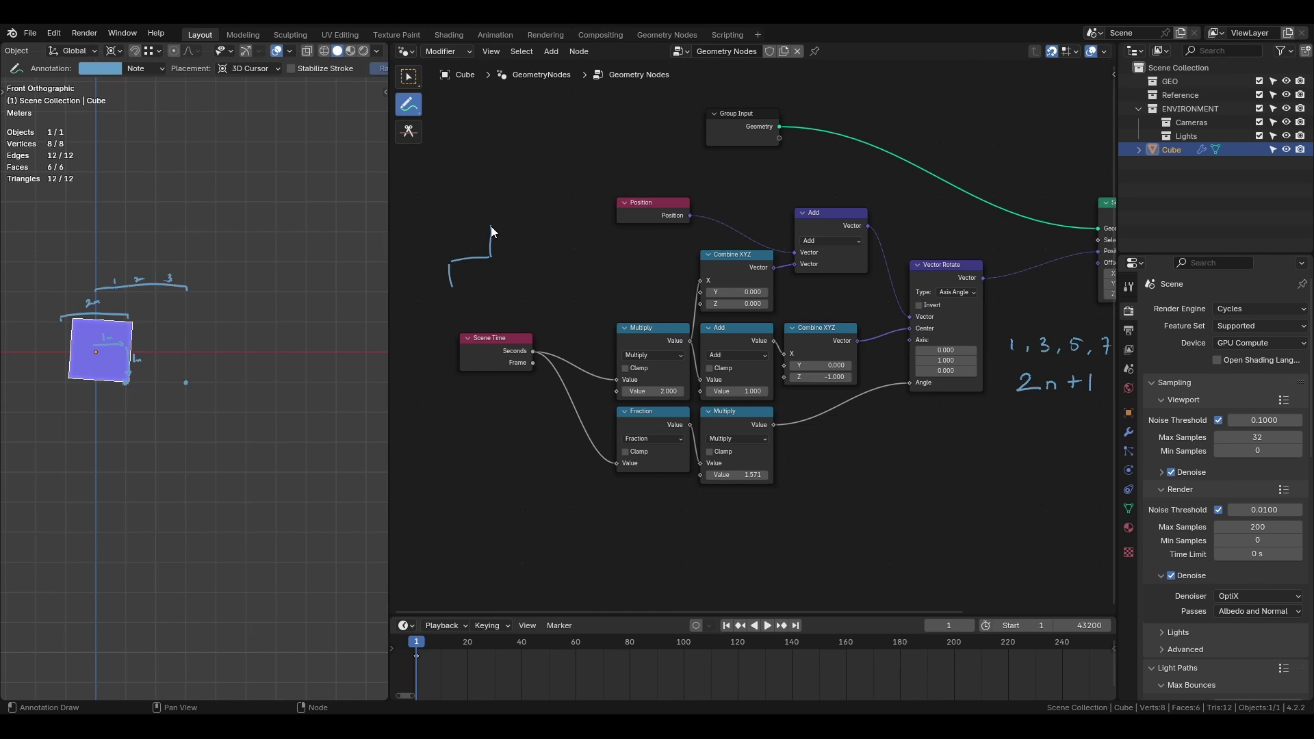
mouse_move(490, 228)
mouse_down()
mouse_move(546, 216)
mouse_move(590, 171)
mouse_up()
drag(486, 321, 610, 182)
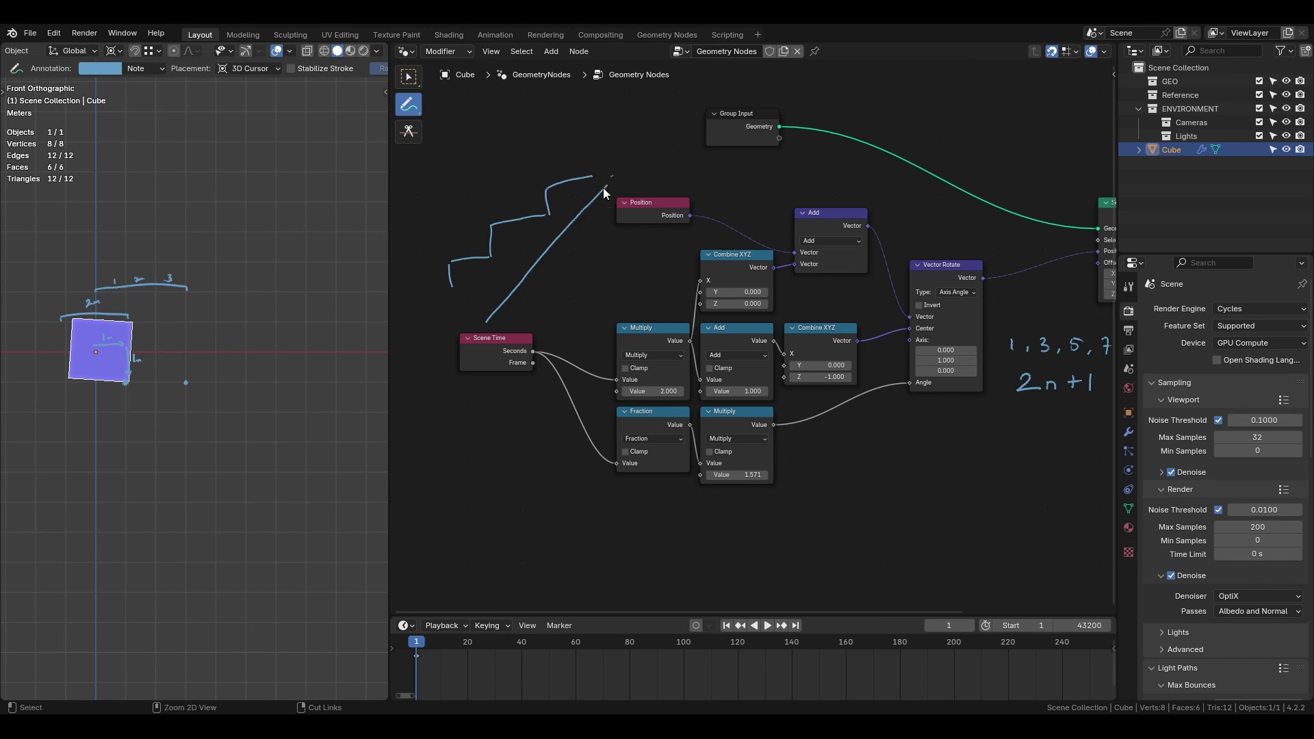
ctrl+drag(494, 324, 578, 183)
click(409, 77)
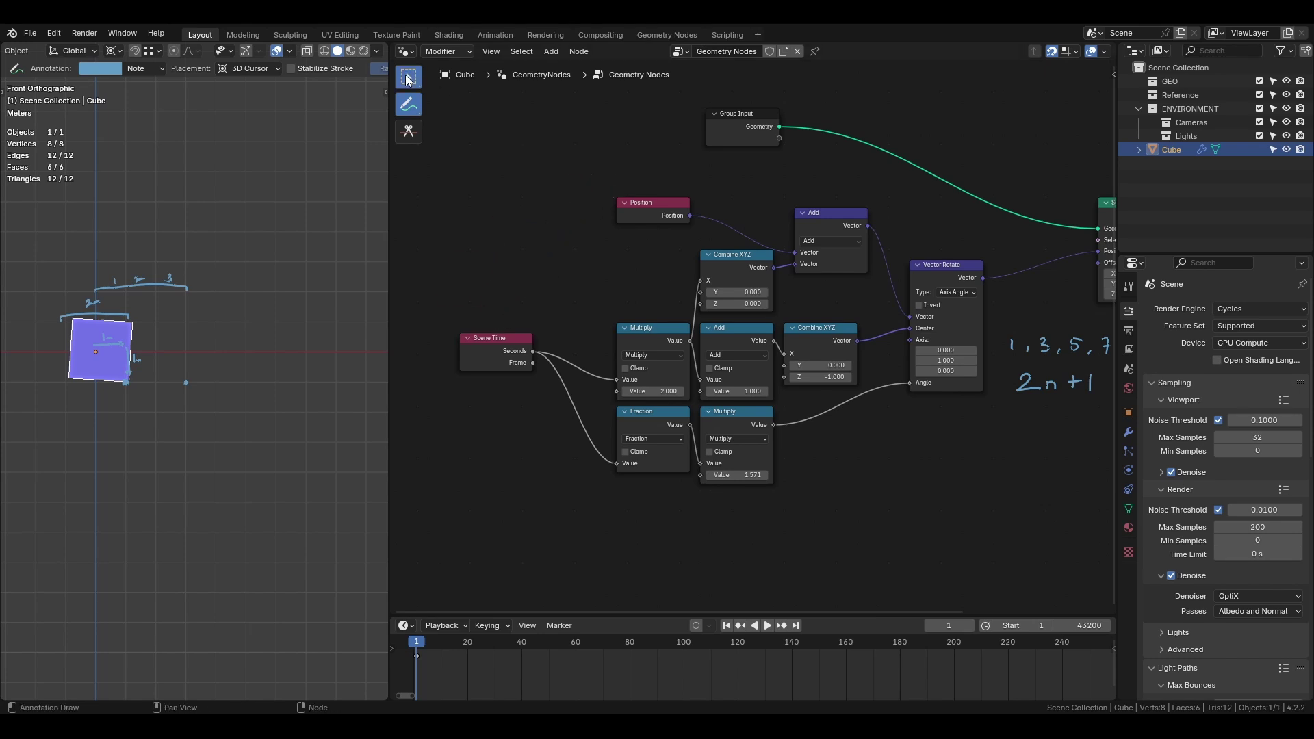
Step: Tidy the offset nodes by placing Position directly above the upper Combine XYZ node, beside the vector Add
drag(890, 166, 893, 166)
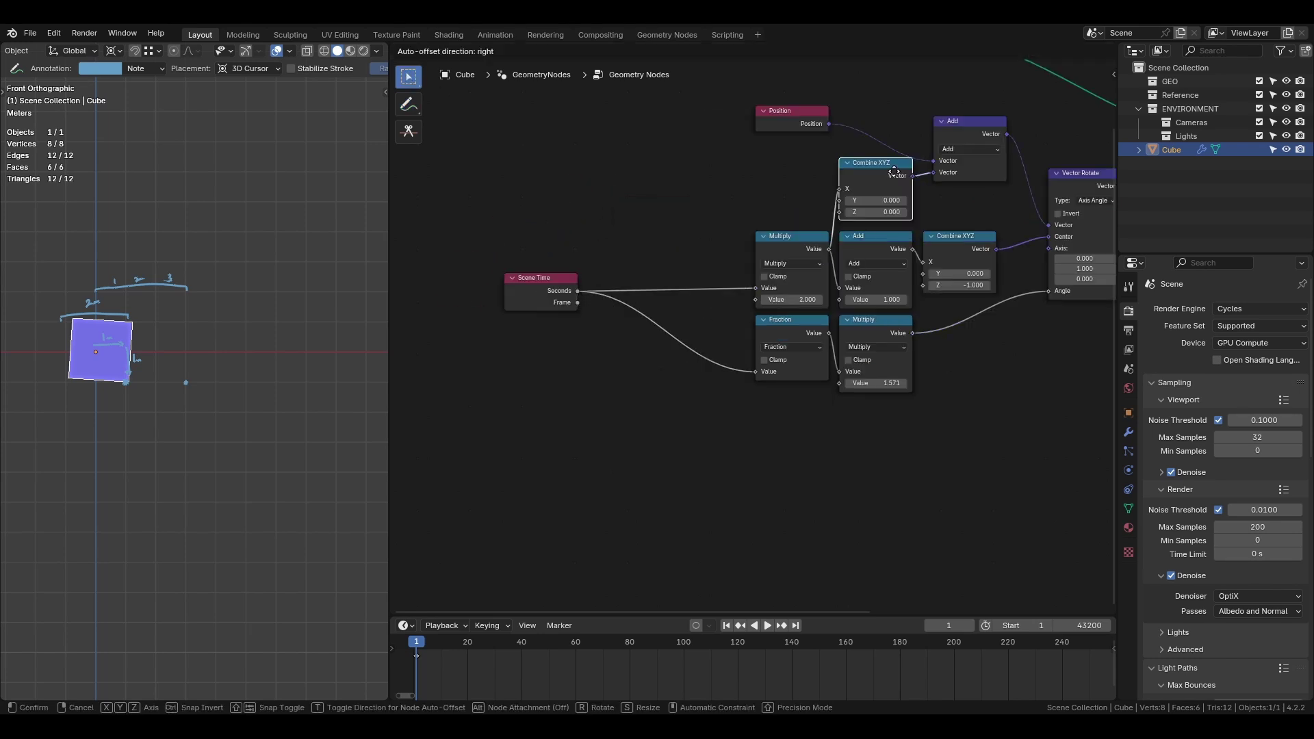
drag(814, 111, 898, 130)
middle_drag(898, 130, 856, 130)
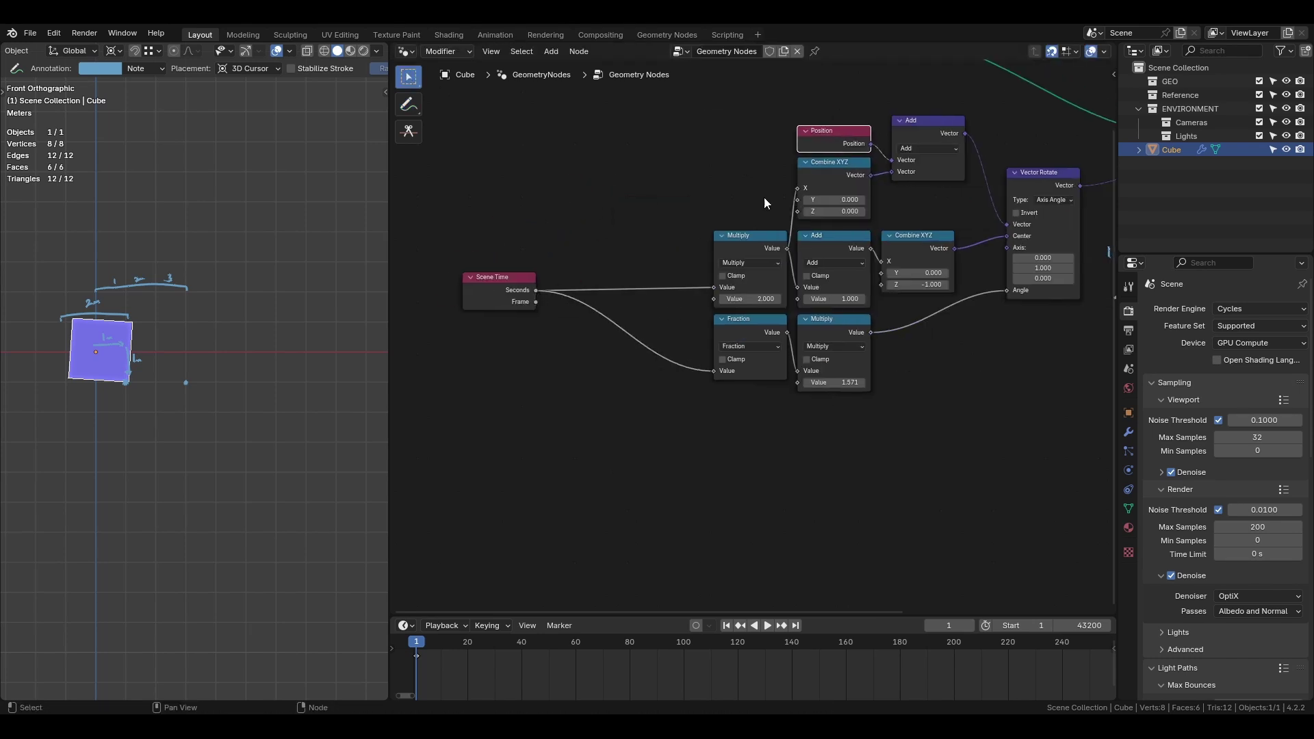
Step: Duplicate the Multiply by 2 node, insert the copy between Scene Time's Seconds and that Multiply, and set it to Floor
click(753, 243)
key(shift+d)
click(659, 262)
drag(662, 260, 671, 243)
click(671, 244)
click(684, 261)
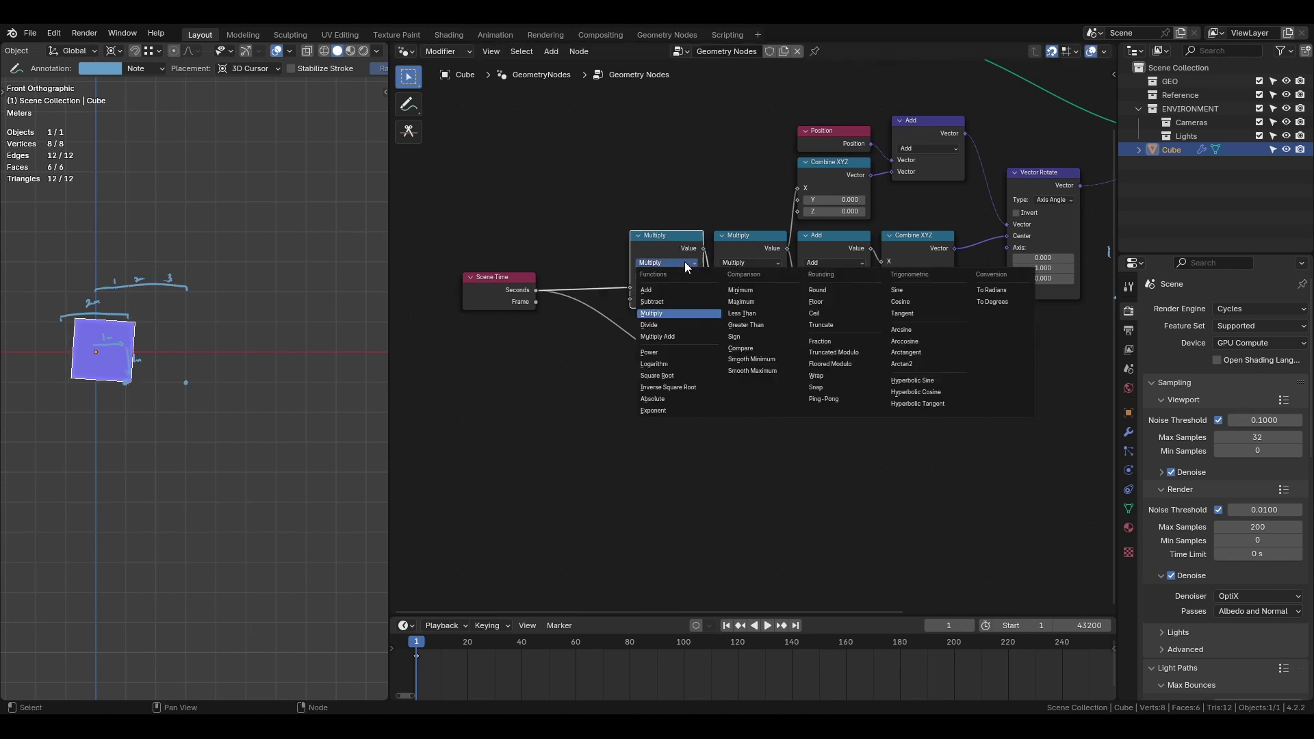
click(812, 302)
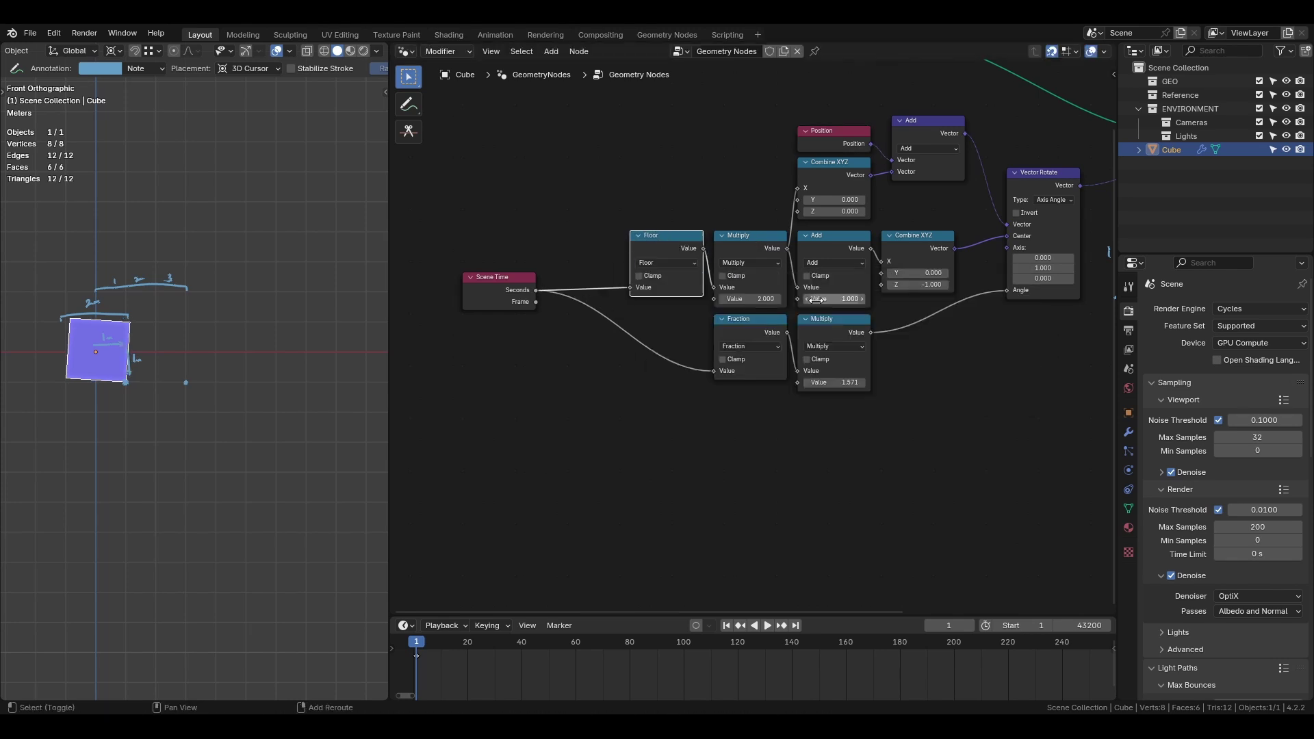
Step: Play the animation and view the rolling cube in perspective, cancel playback, and return to the front view
key(space)
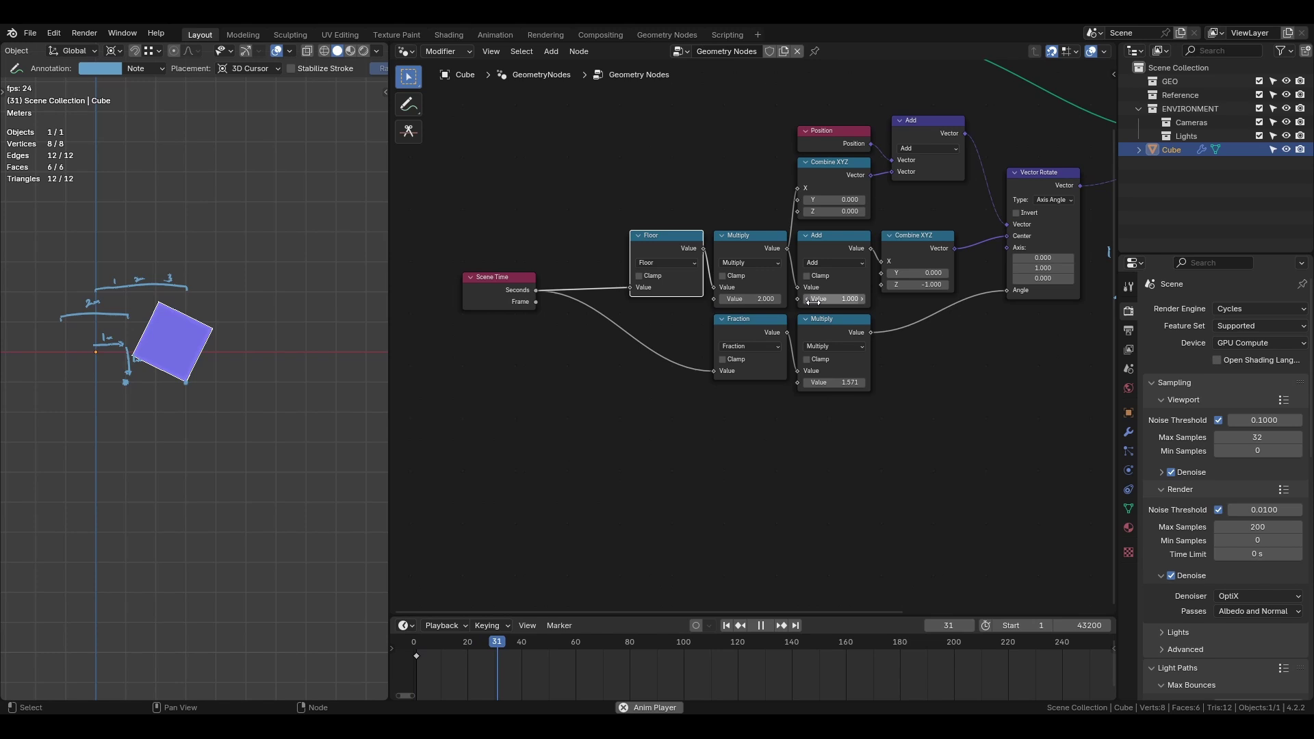
middle_drag(264, 360, 186, 348)
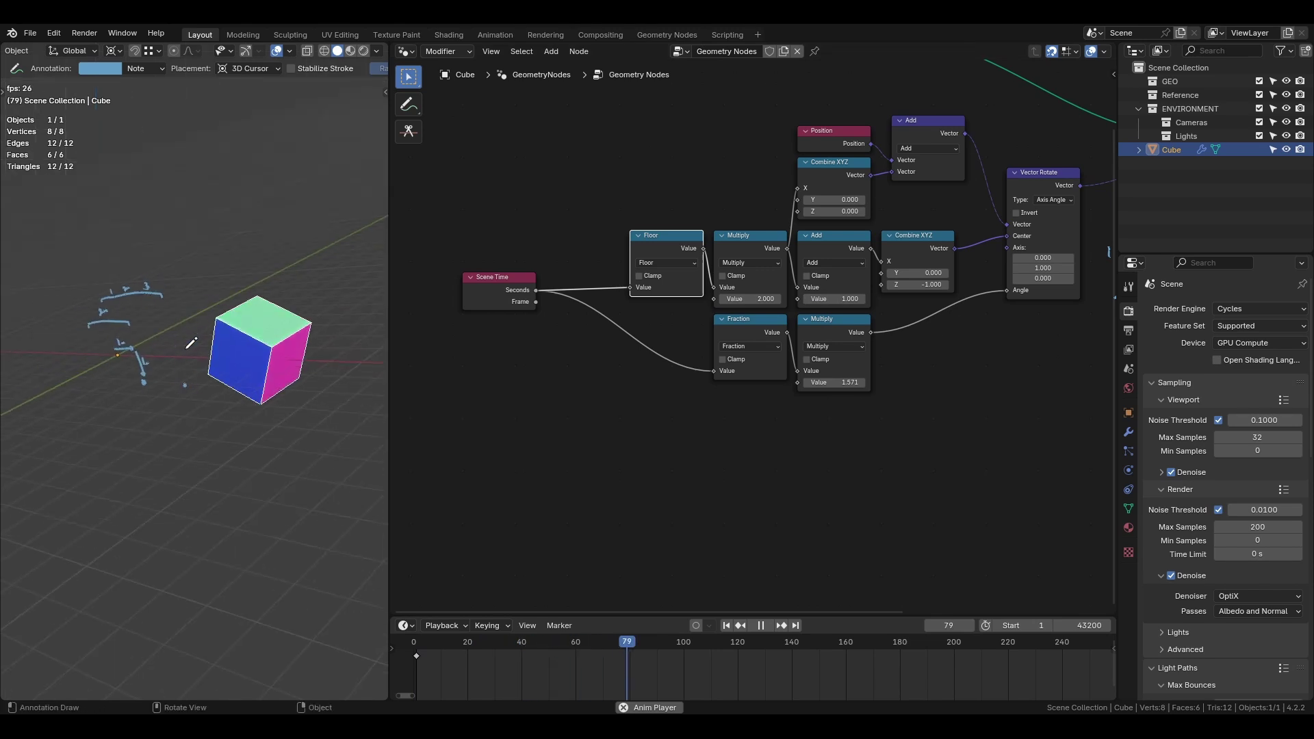
scroll(186, 348, down, 4)
key(Escape)
key(KP_1)
Step: Erase the viewport annotations, switch to the selection tool, show the cube's modifier properties, and save the file
key(ctrl+s)
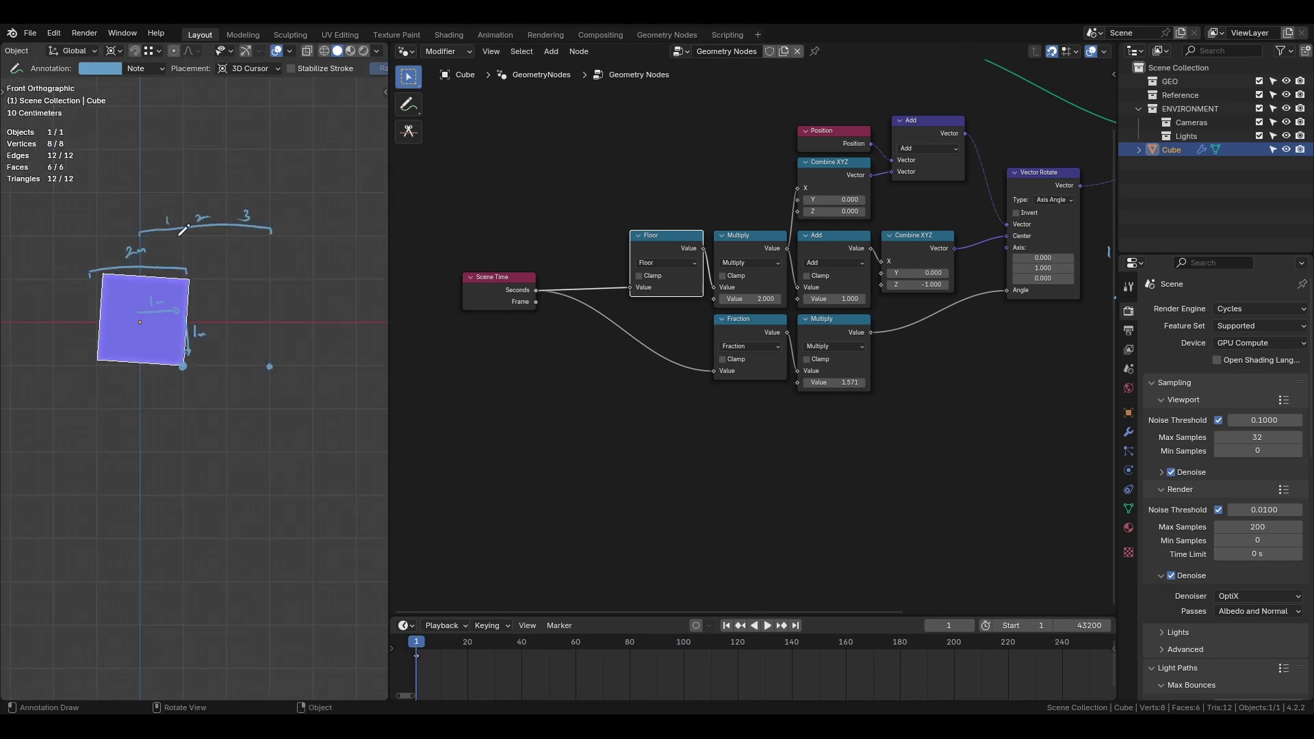
ctrl+drag(184, 229, 206, 276)
key(w)
click(1128, 431)
key(ctrl+s)
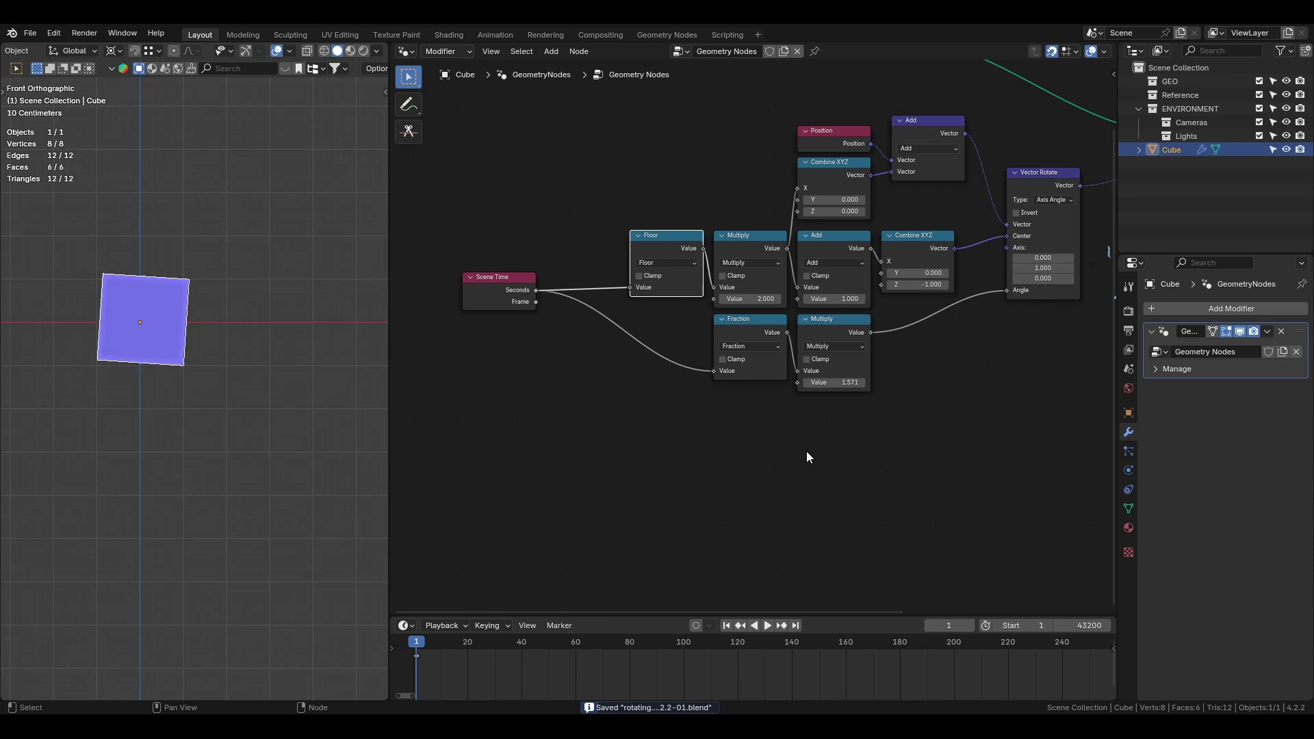
Step: Move the whole position and rotation node network lower, and bring Group Input down level with Set Position
scroll(806, 450, down, 4)
drag(547, 431, 962, 194)
key(g)
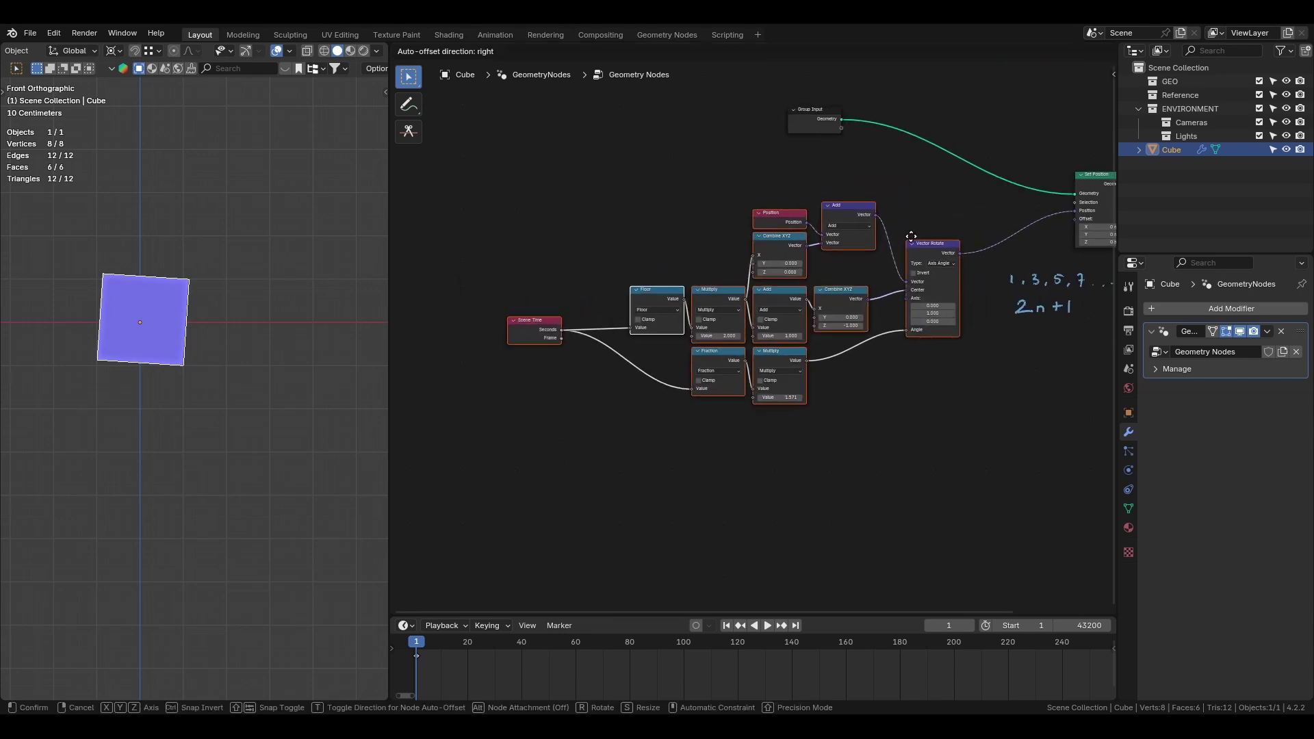
click(860, 343)
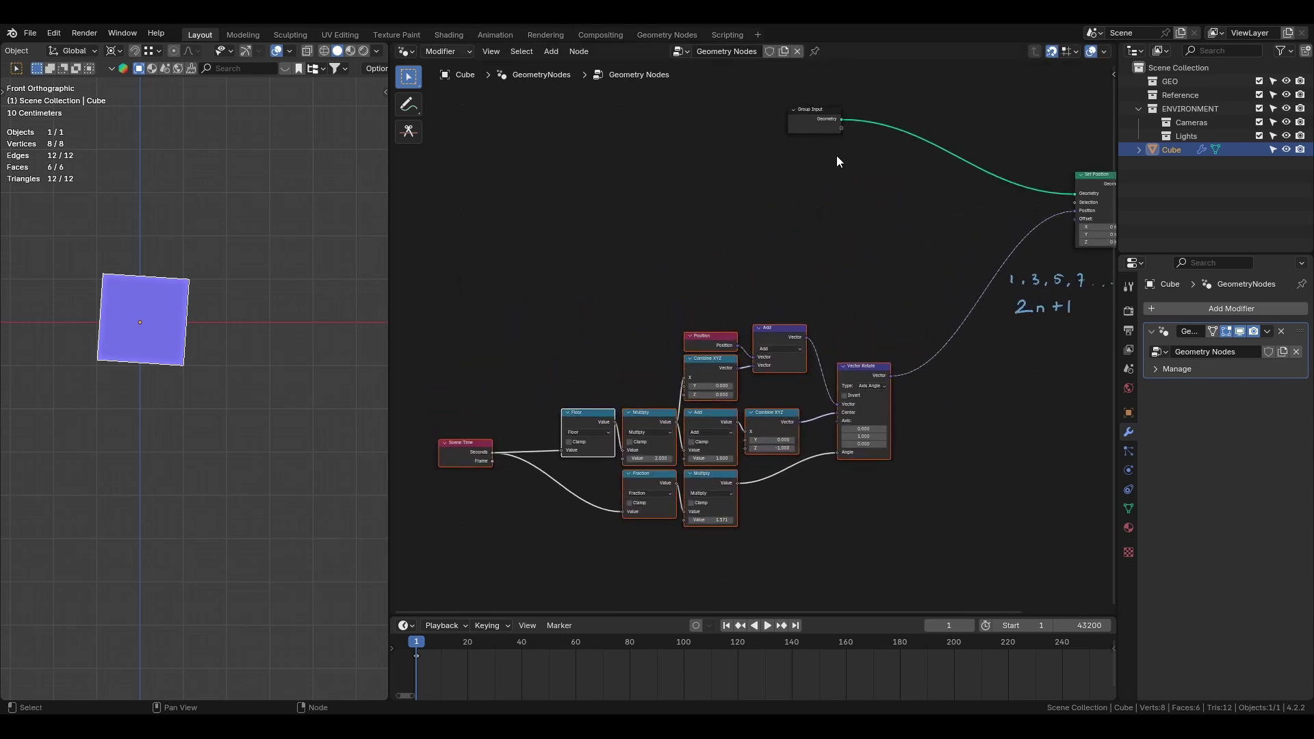
drag(811, 127, 761, 185)
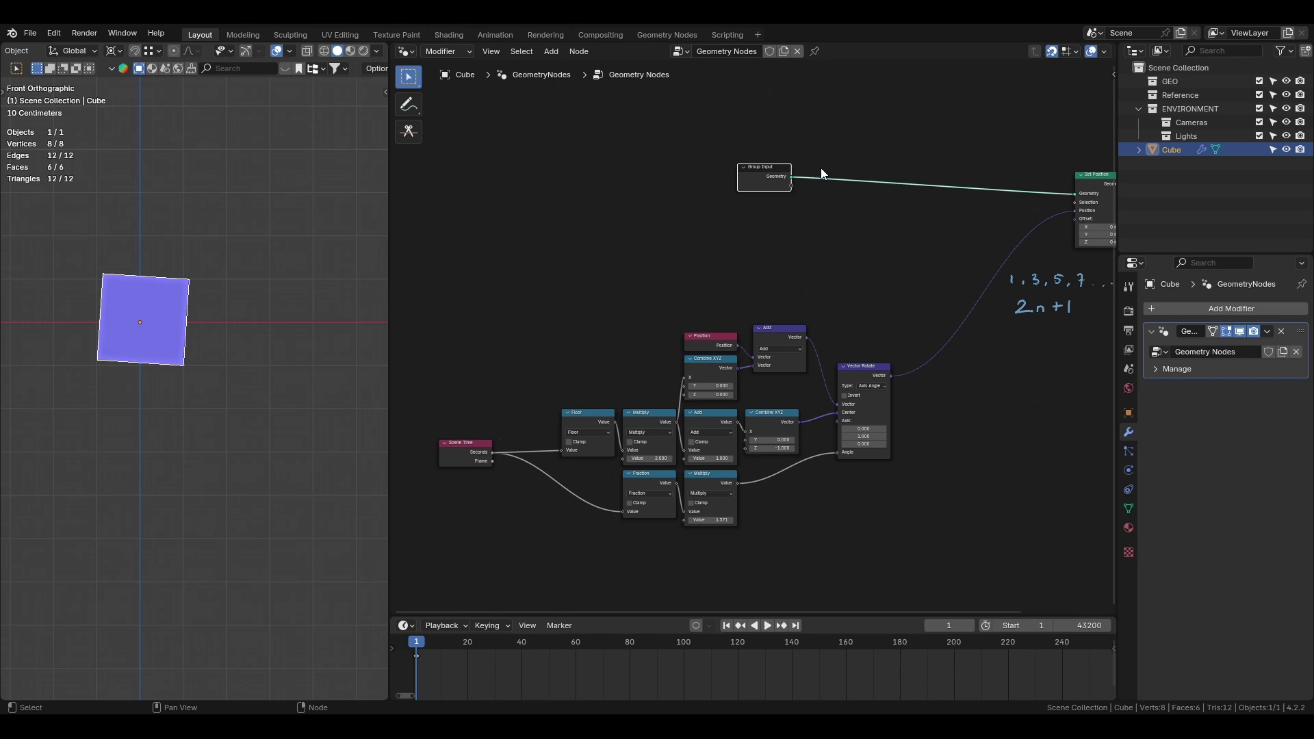
Step: Insert a Transform Geometry node between Group Input and Set Position, and expose its Scale as a group input
key(shift+a)
text(trans)
key(Return)
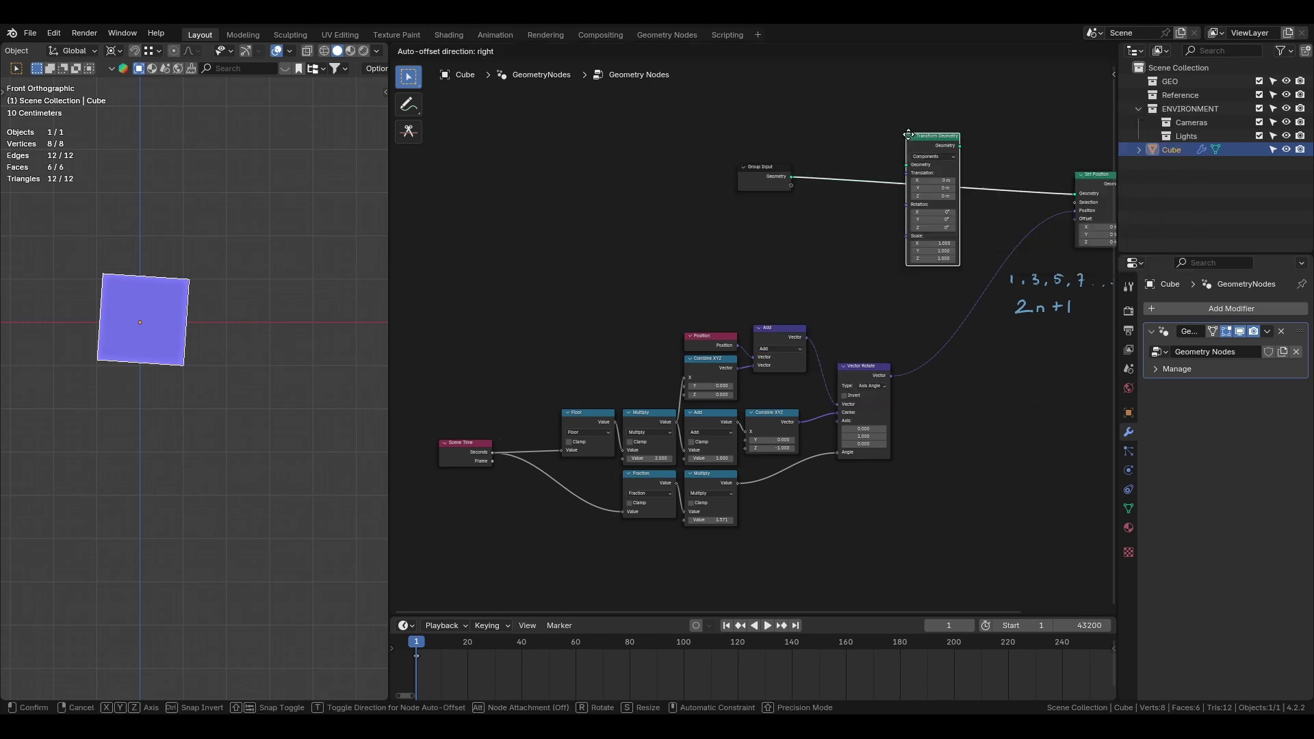
click(856, 159)
scroll(931, 252, up, 2)
key(n)
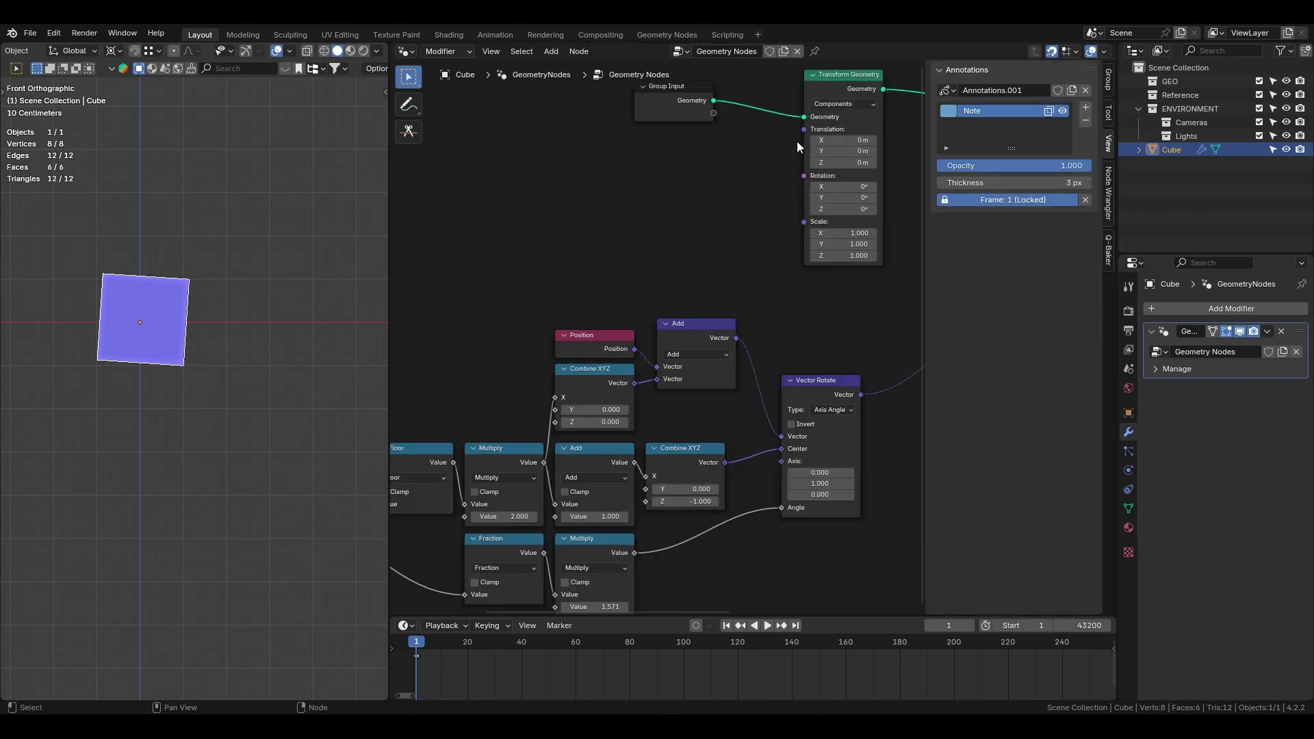
drag(714, 113, 804, 222)
Step: Change the Scale group socket's type to Float
click(1109, 116)
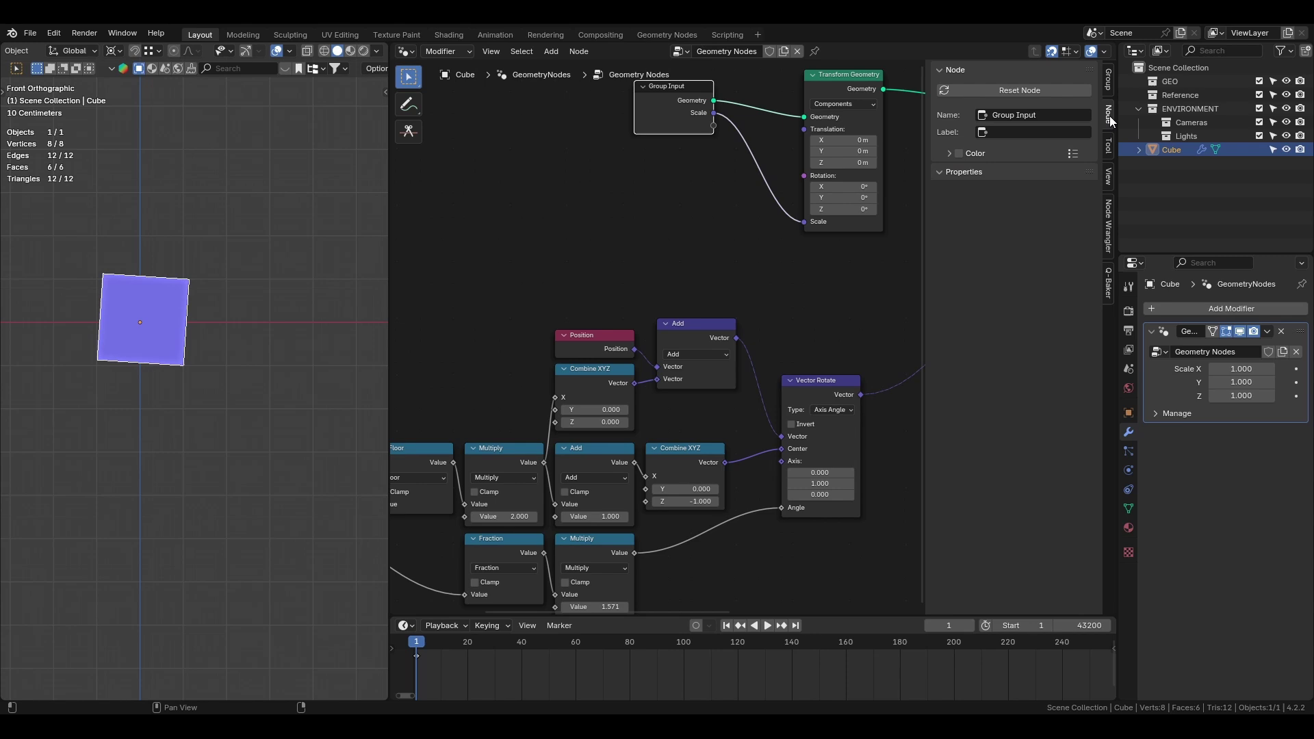
click(1107, 81)
click(980, 251)
click(1049, 273)
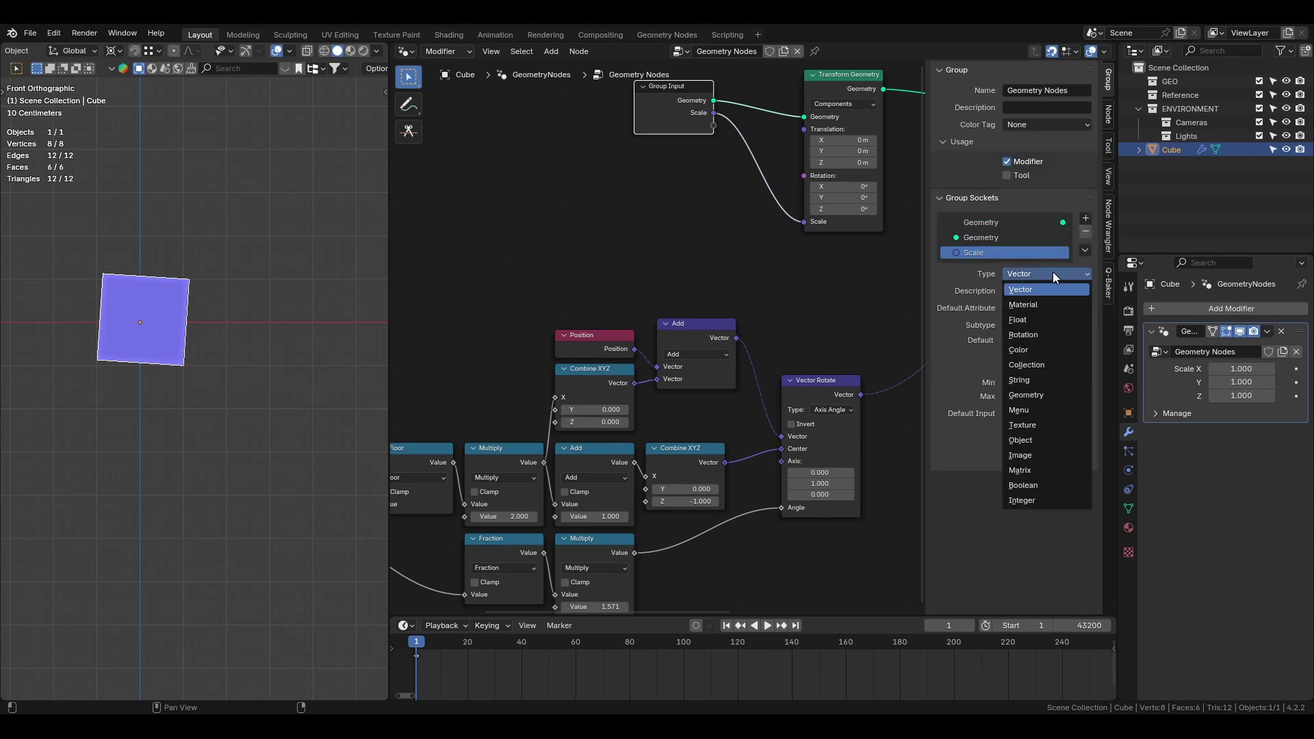
click(1044, 322)
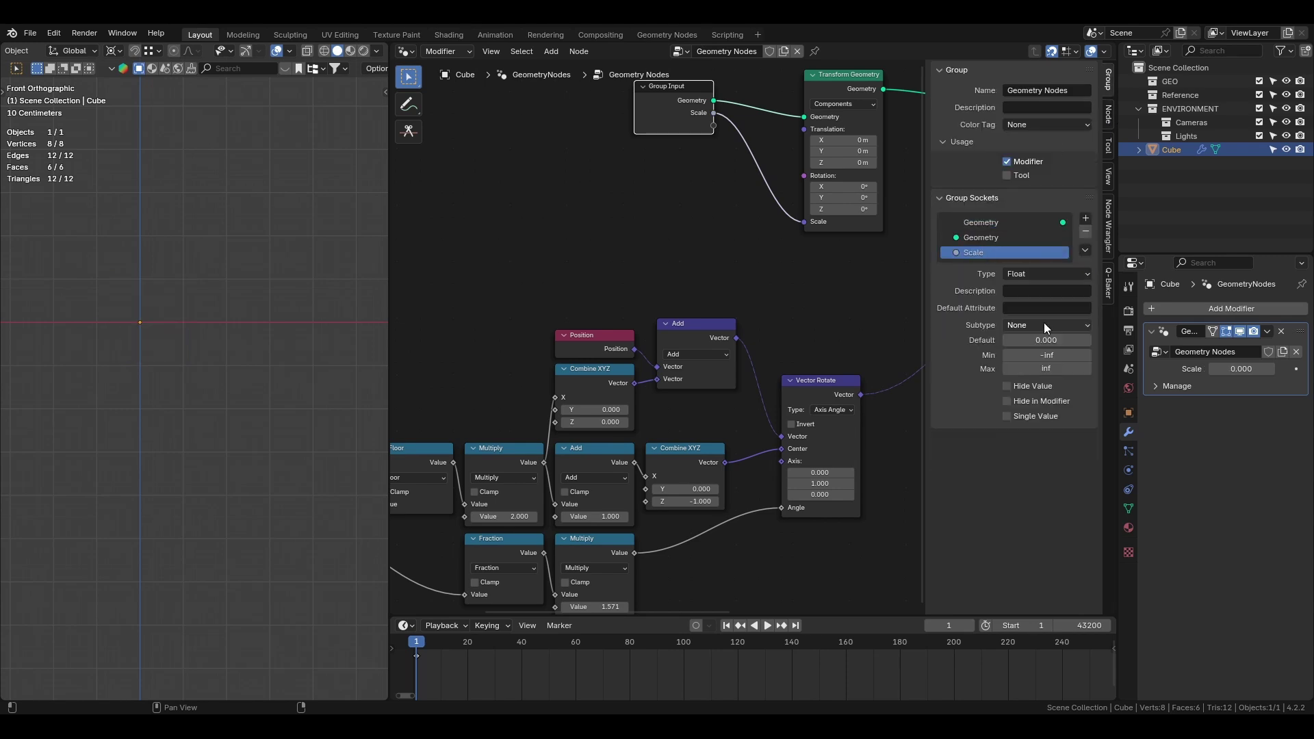
Step: Set the modifier's Scale value to 1, hide the node editor's sidebar, and save the file
click(1242, 369)
text(1)
key(Return)
key(n)
key(ctrl+s)
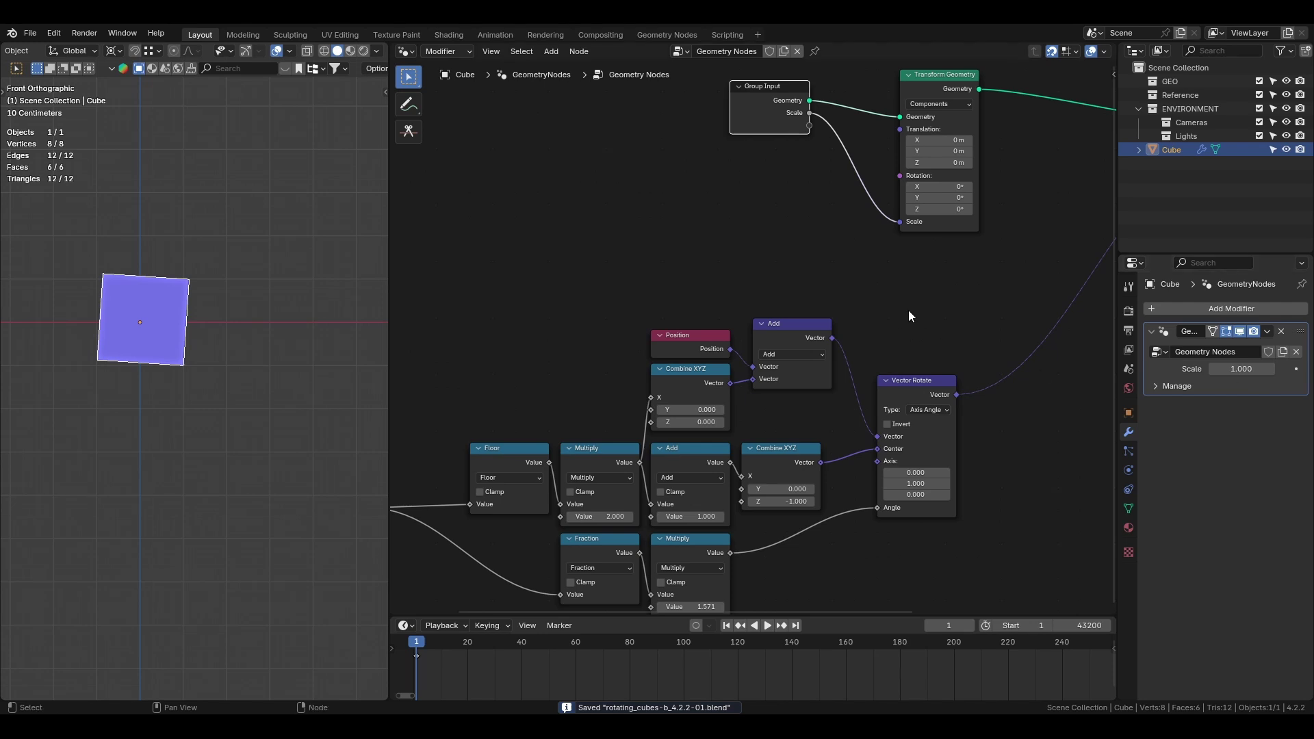
Step: Move the Fraction node and its pi/2 Multiply node well below the pivot nodes, and save the file
middle_drag(596, 373, 704, 197)
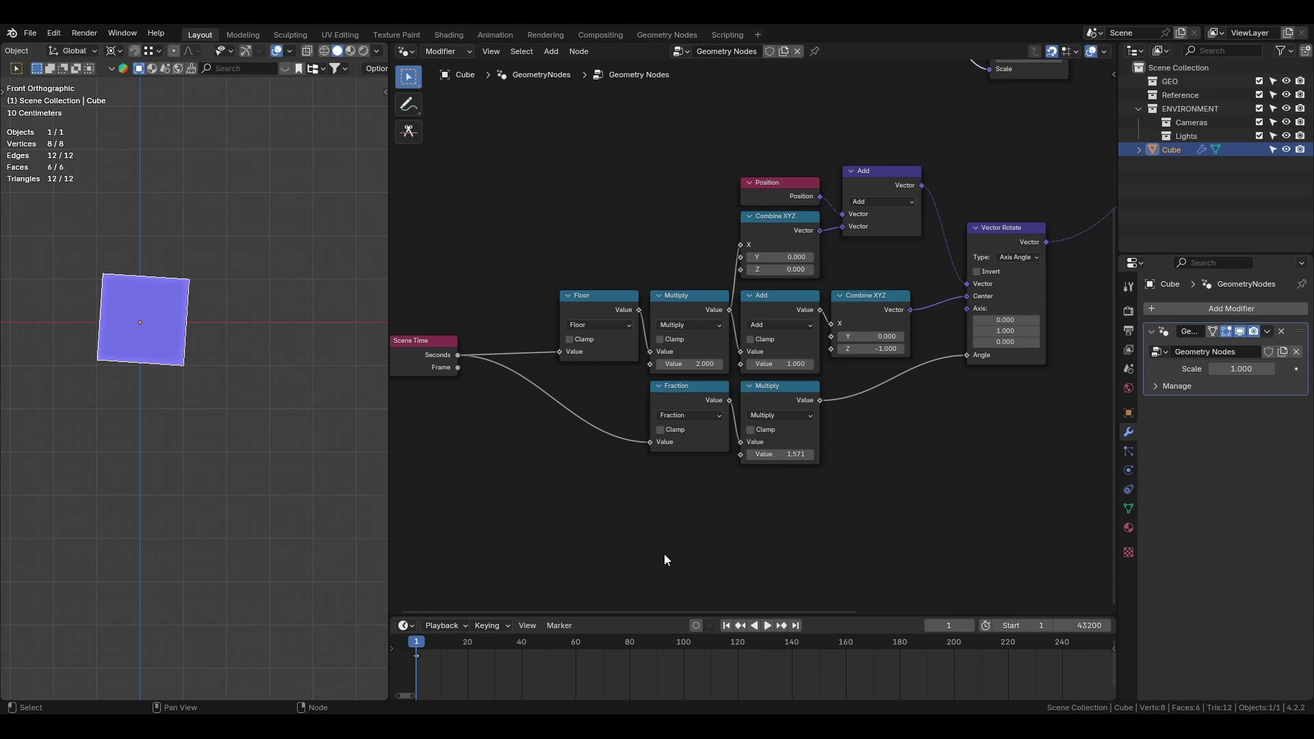
drag(664, 553, 788, 569)
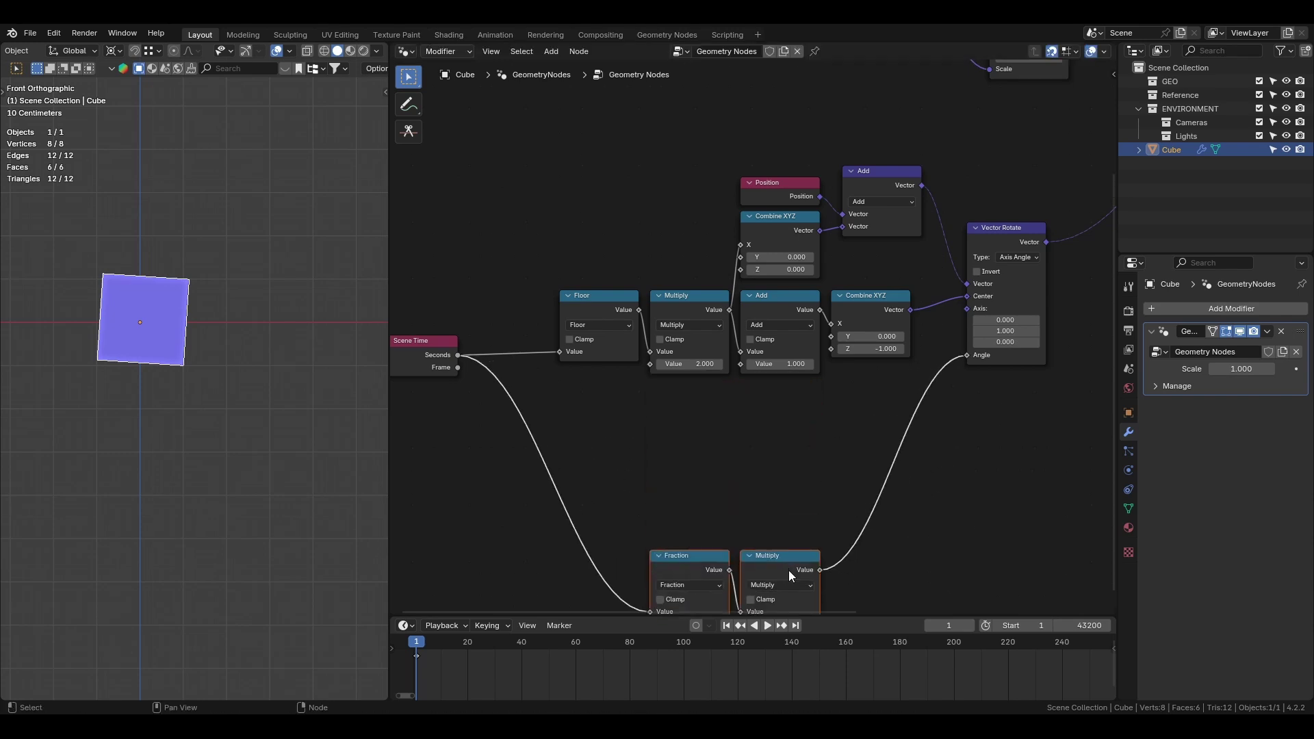
key(ctrl+s)
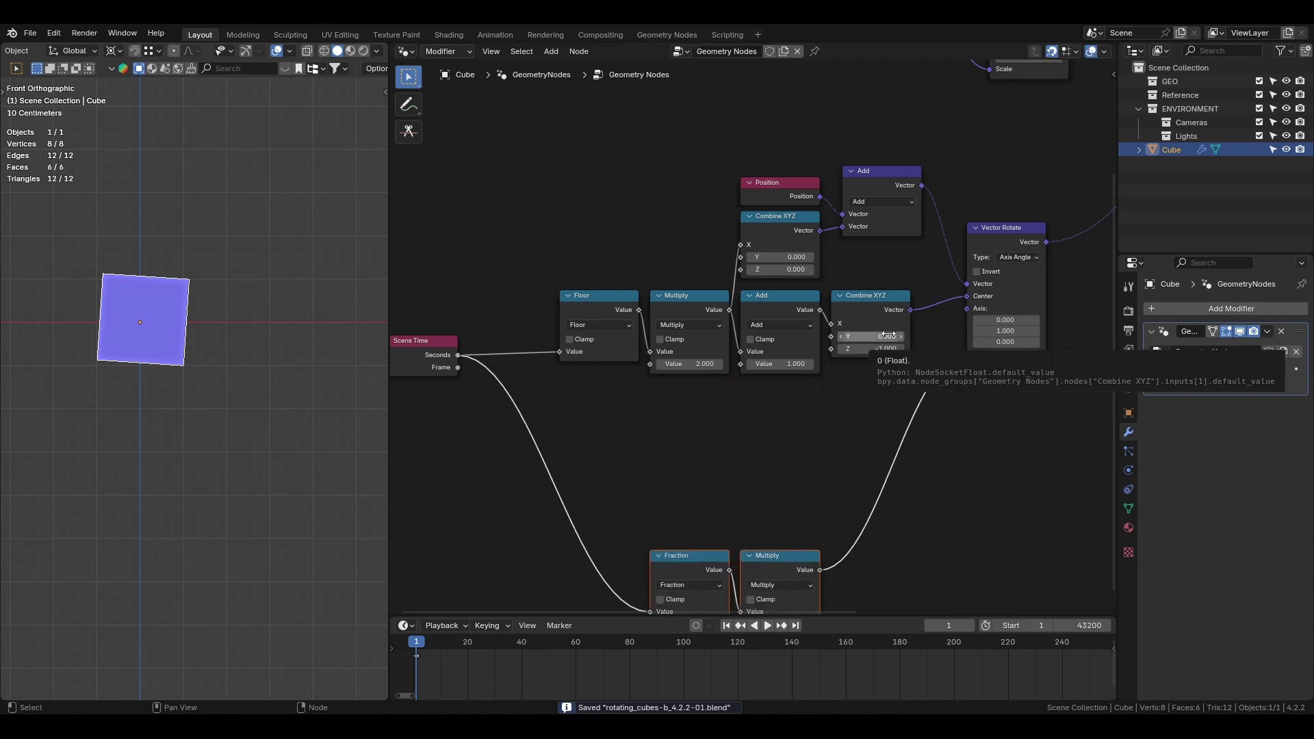
Step: Duplicate the Group Input node and place the copy directly below the Floor node
scroll(865, 236, down, 6)
click(740, 149)
scroll(741, 149, up, 6)
key(shift+d)
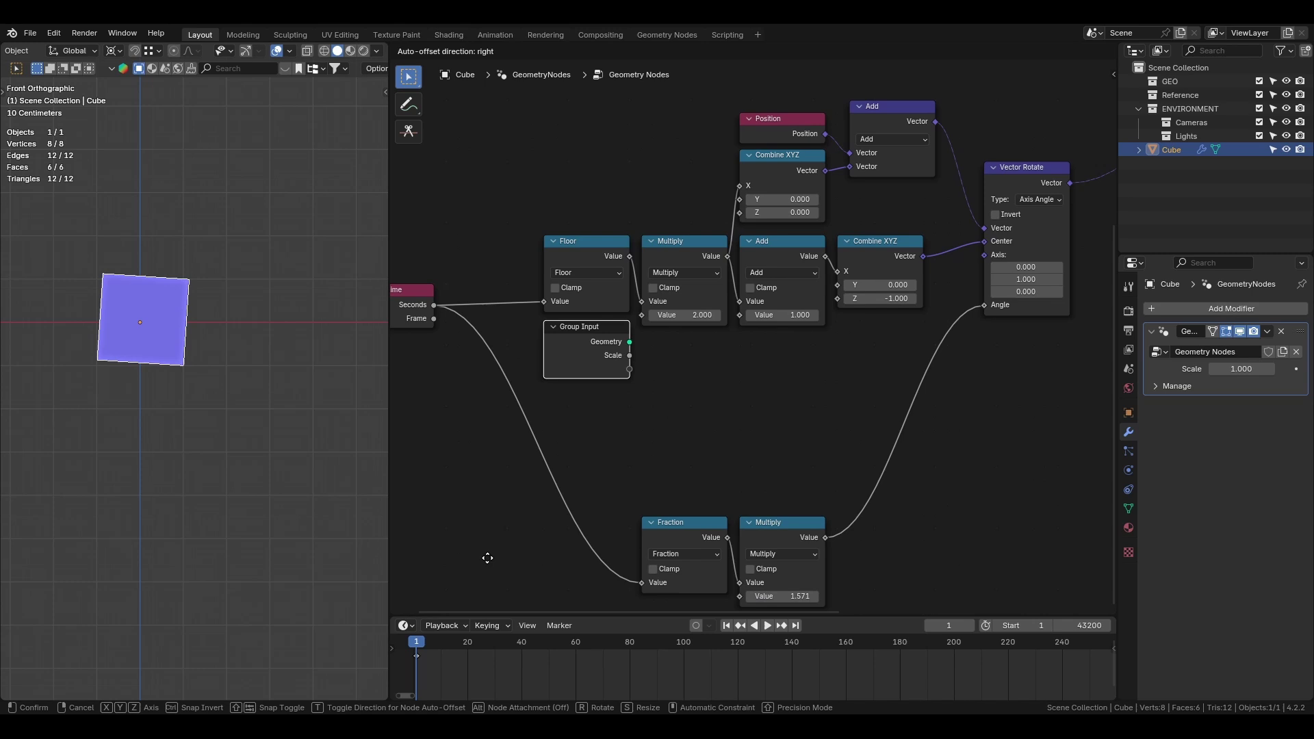
click(487, 558)
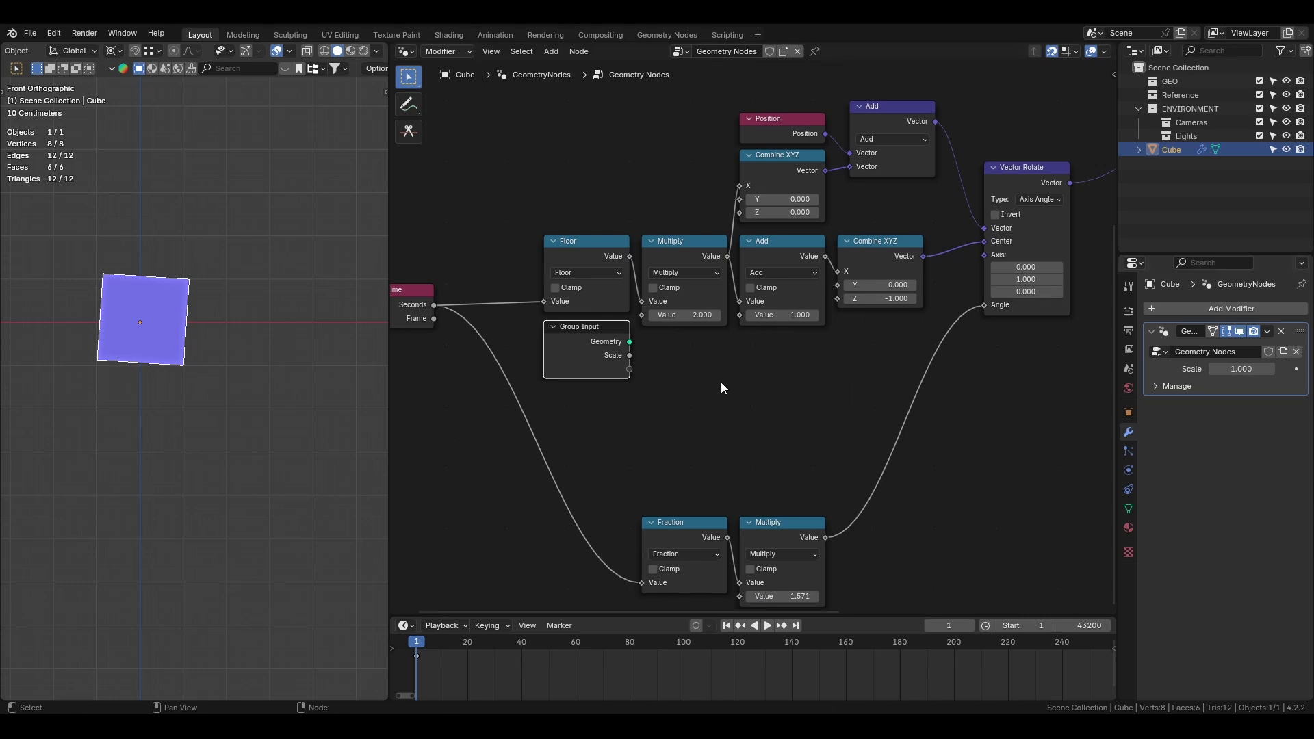
Step: Move the Scene Time node and the Group Input copy below Floor further left to free space below Floor
middle_drag(472, 315, 650, 236)
drag(577, 225, 431, 286)
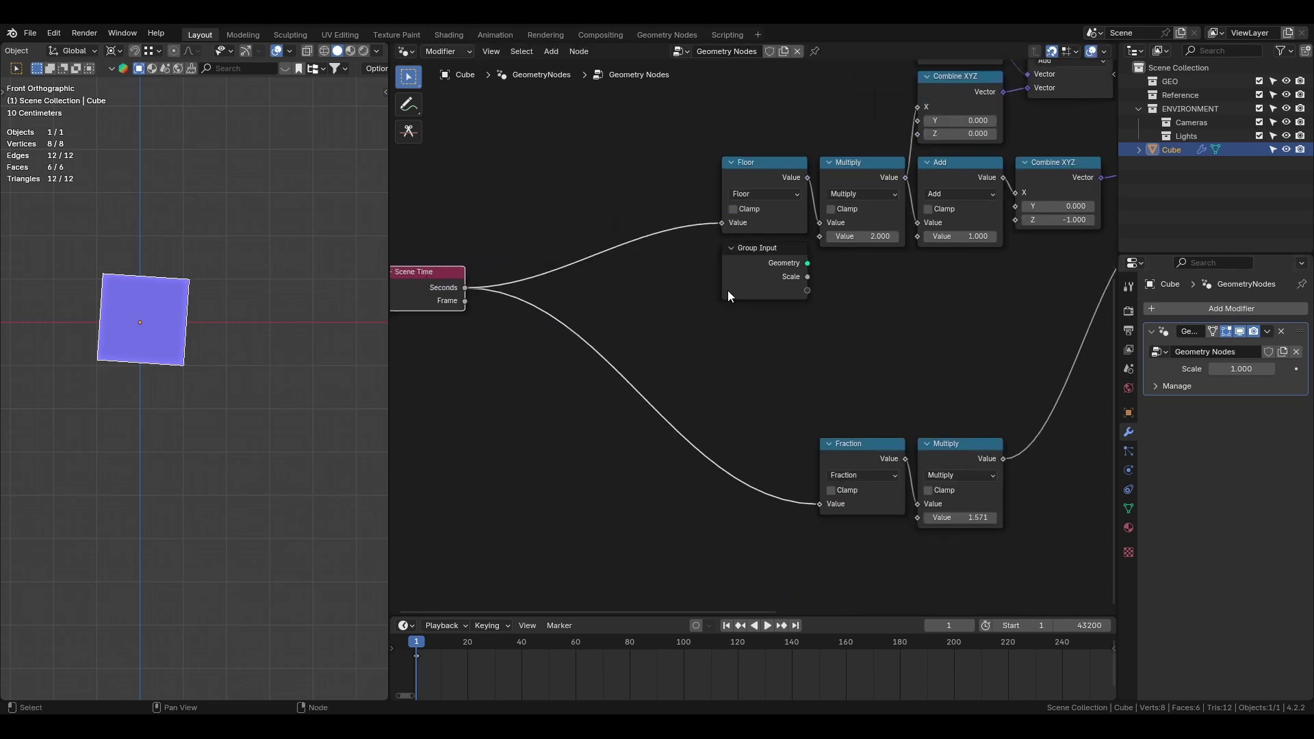
click(857, 171)
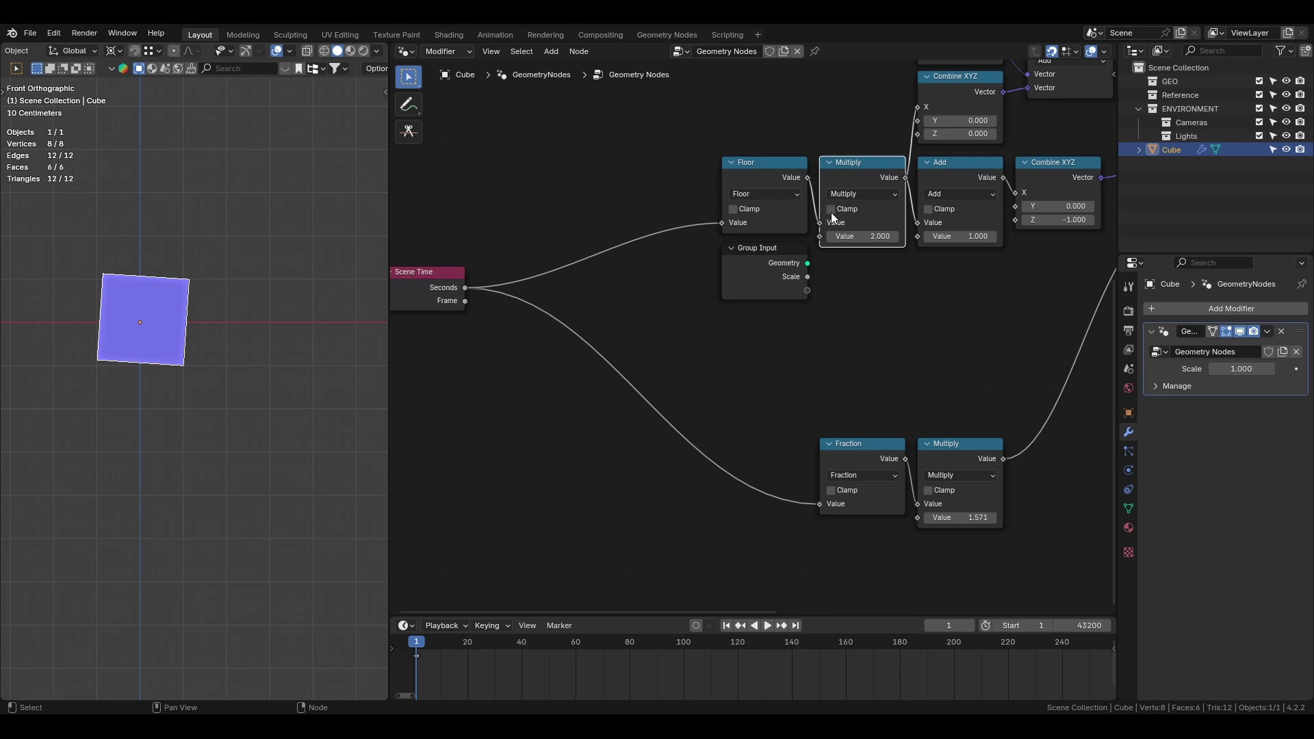
drag(772, 260, 722, 308)
Step: Duplicate the 2.000 Multiply node below Floor, driven by Scale, and link its result to the second value of the Multiply after Floor
click(867, 181)
key(shift+d)
click(768, 266)
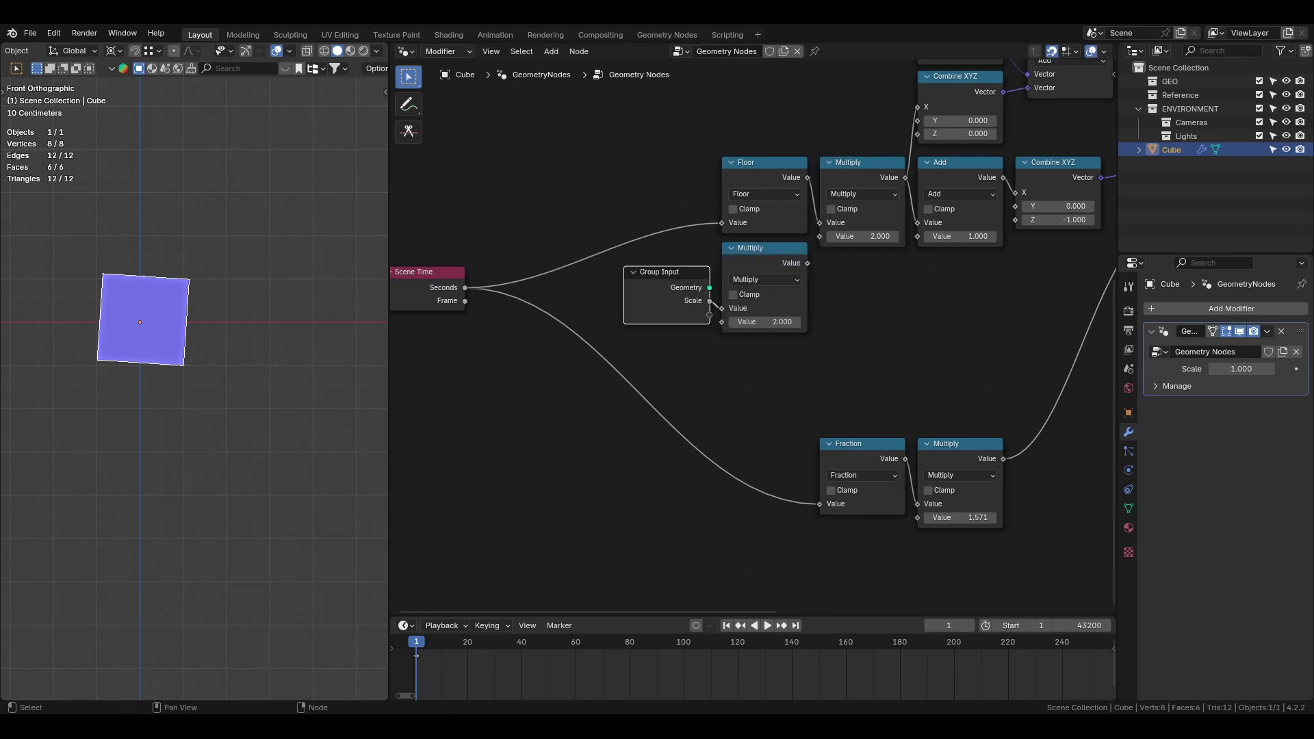
middle_drag(860, 223, 805, 247)
drag(753, 288, 771, 273)
drag(604, 319, 604, 294)
Step: Duplicate the Group Input below the upper Multiply node and connect Scale to the second value of the pivot Add node
middle_drag(859, 316, 699, 381)
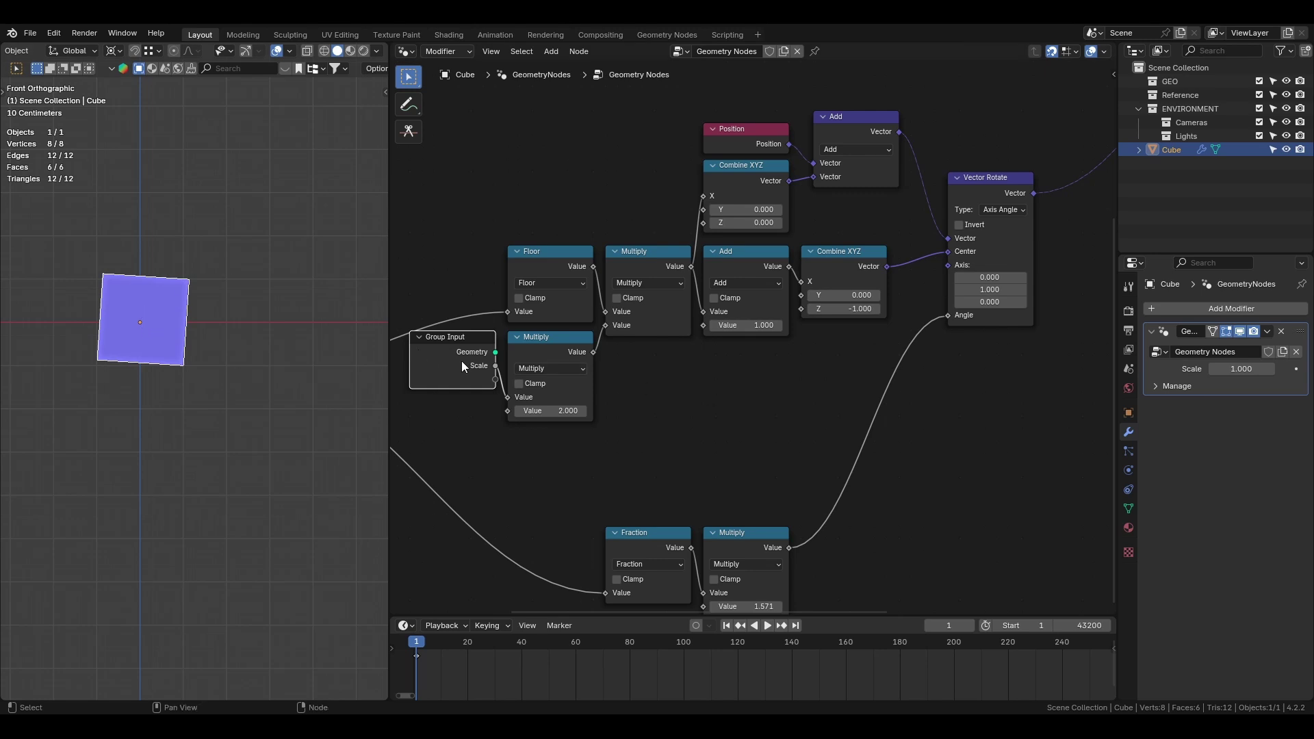
key(shift+d)
click(657, 372)
drag(691, 378, 703, 326)
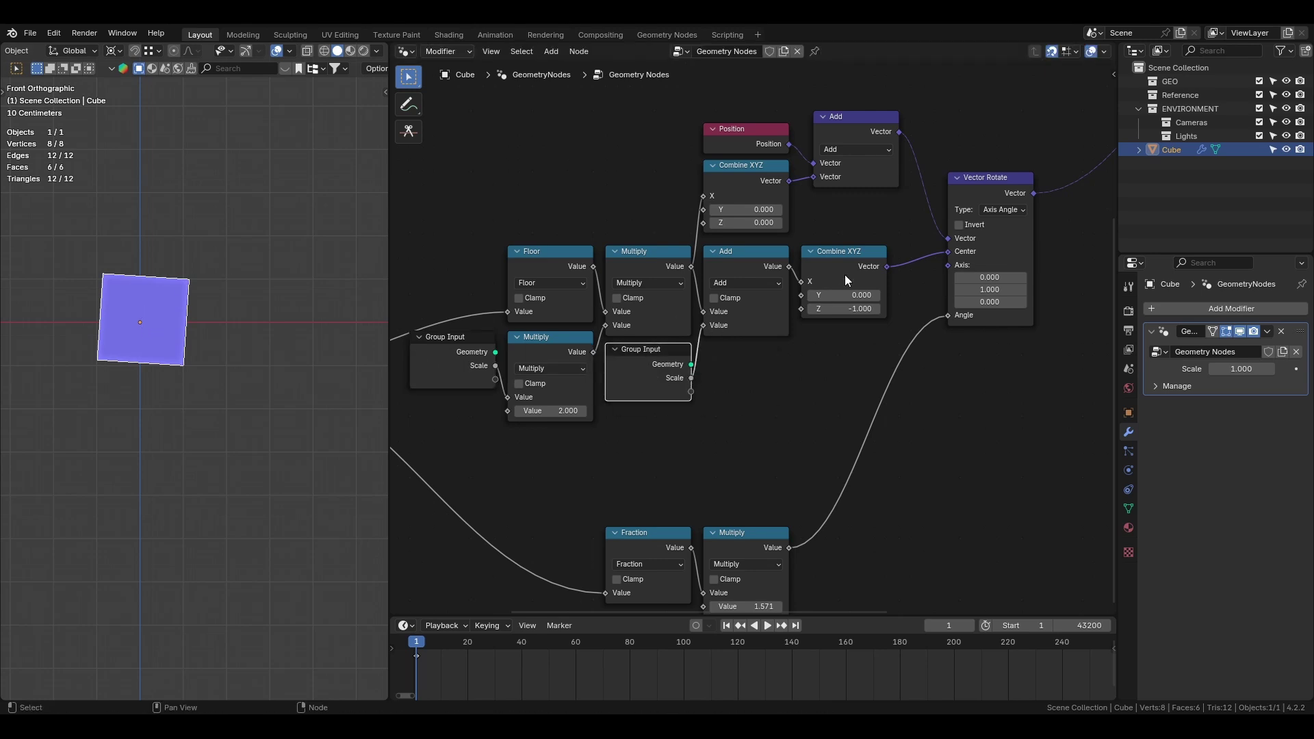
Step: Add a duplicate Multiply node below Add that multiplies Scale by -1, link it to the pivot Combine XYZ's Z, and save the file
click(659, 262)
key(shift+d)
click(759, 364)
drag(691, 378, 703, 410)
click(754, 422)
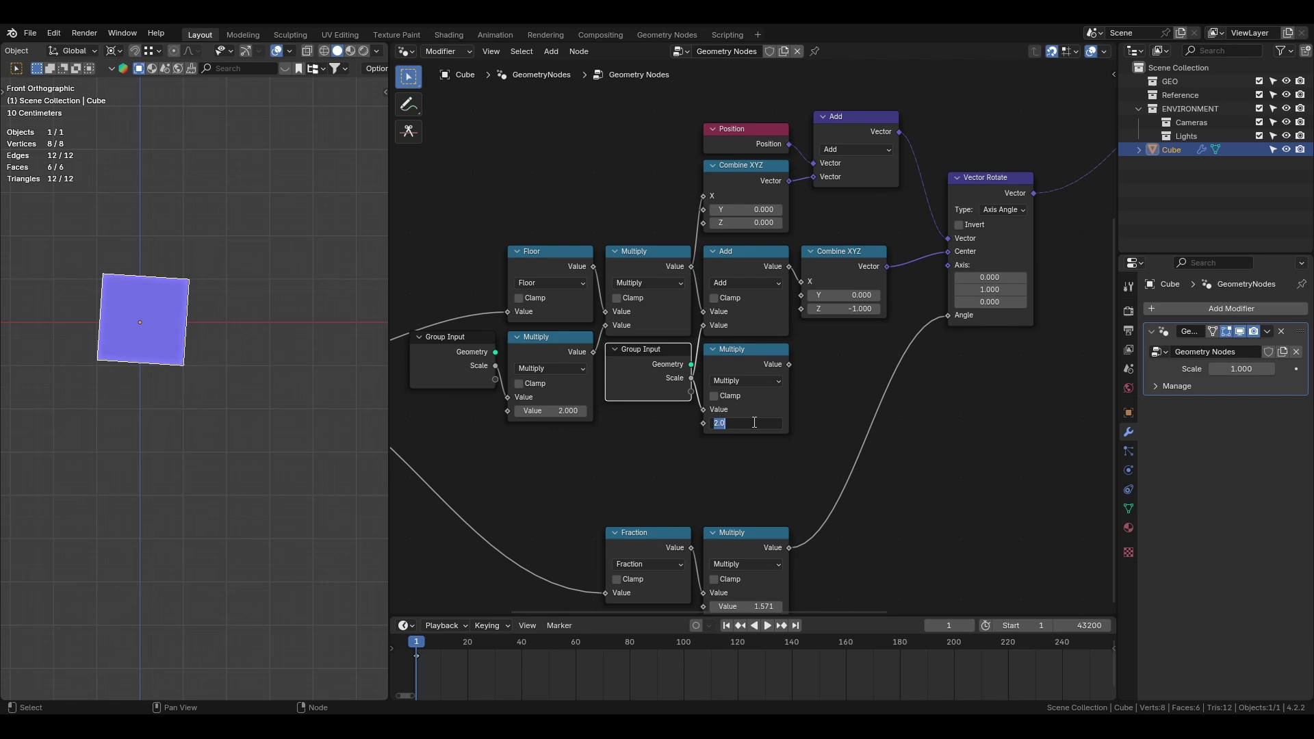
text(-1)
key(Return)
drag(789, 364, 802, 309)
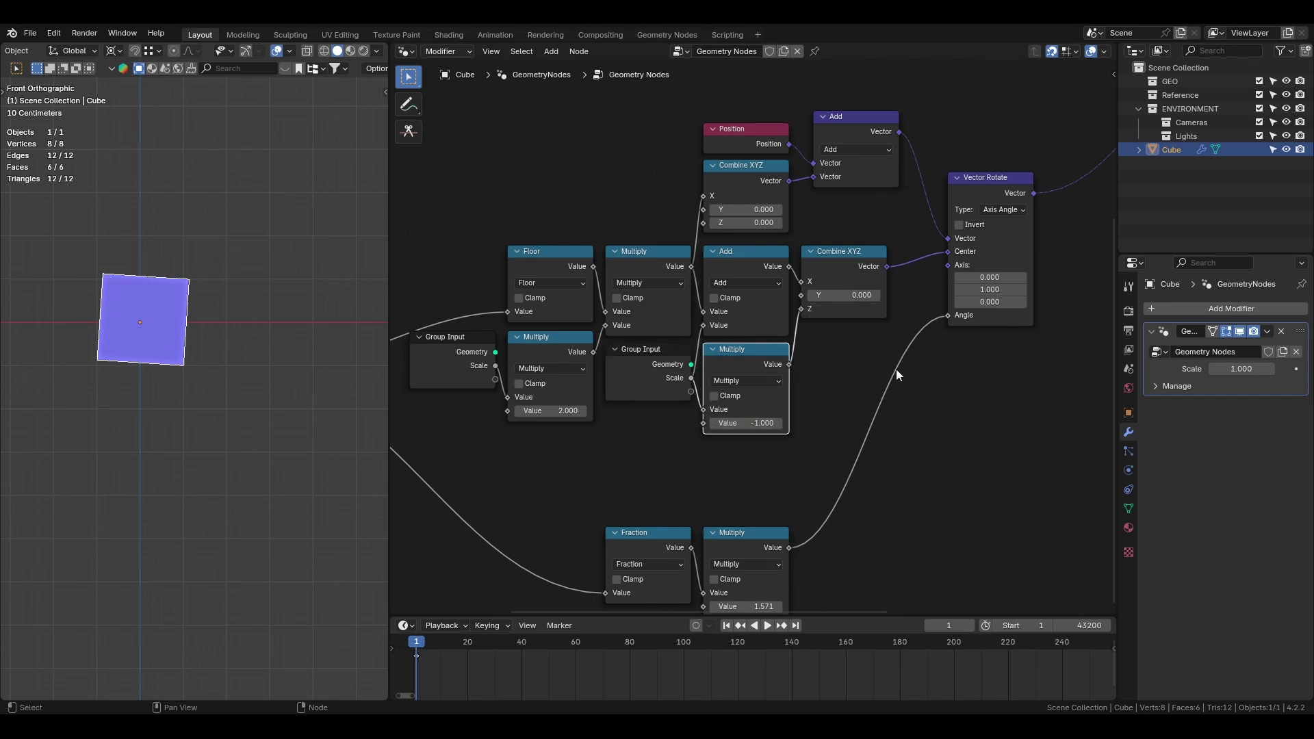
key(ctrl+s)
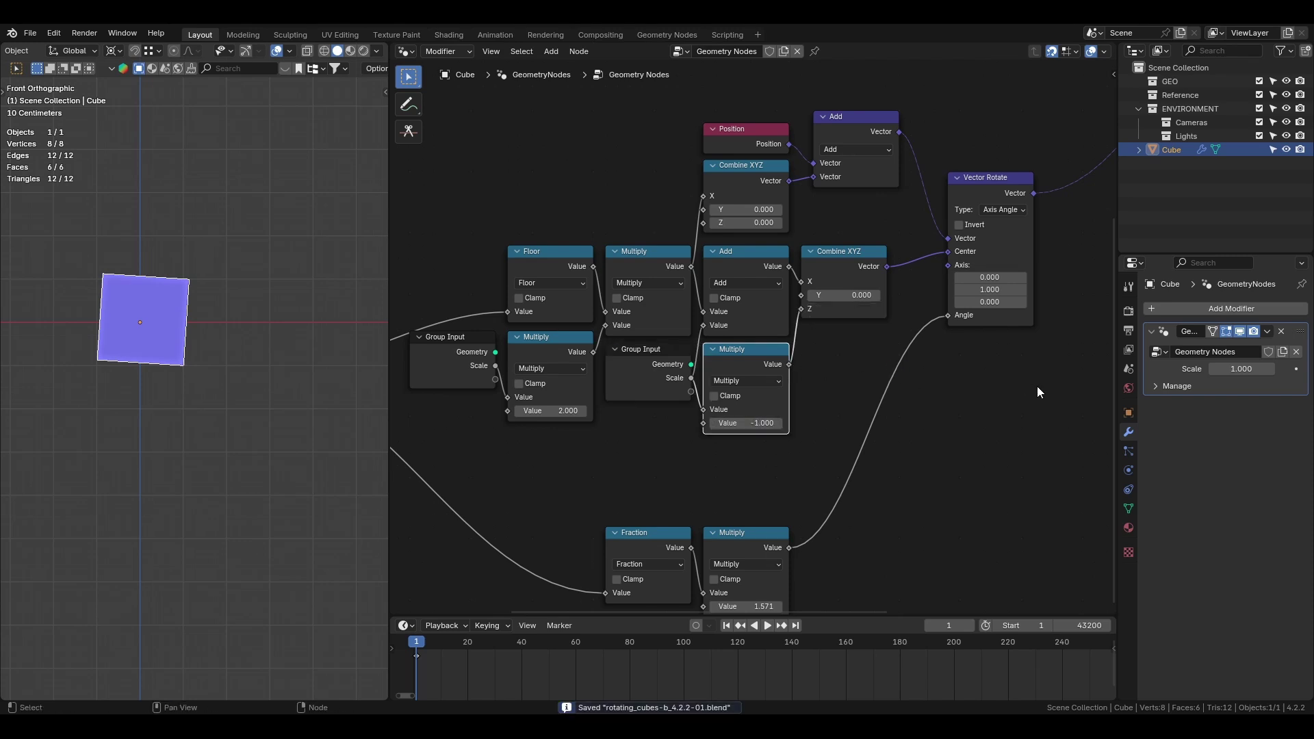
Step: Play back the rolling cube, return to frame 1, and save the file
key(space)
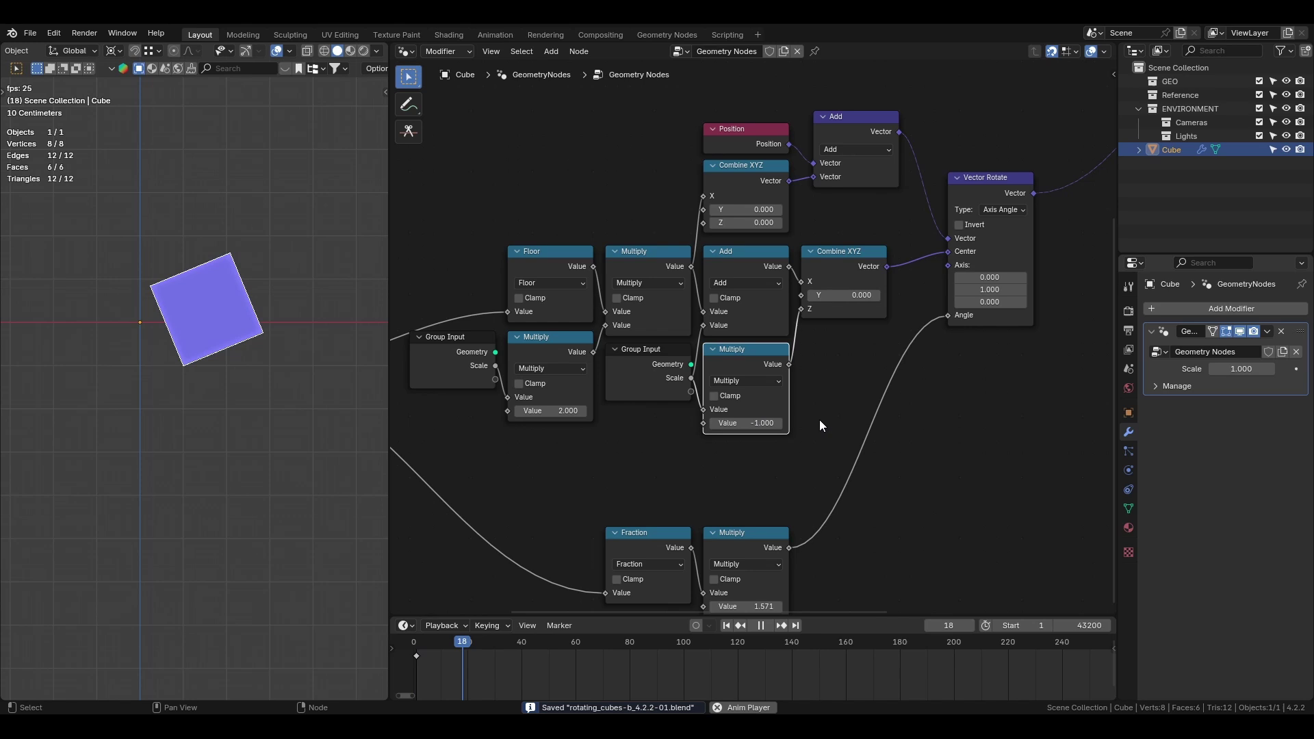
key(space)
key(shift+Left)
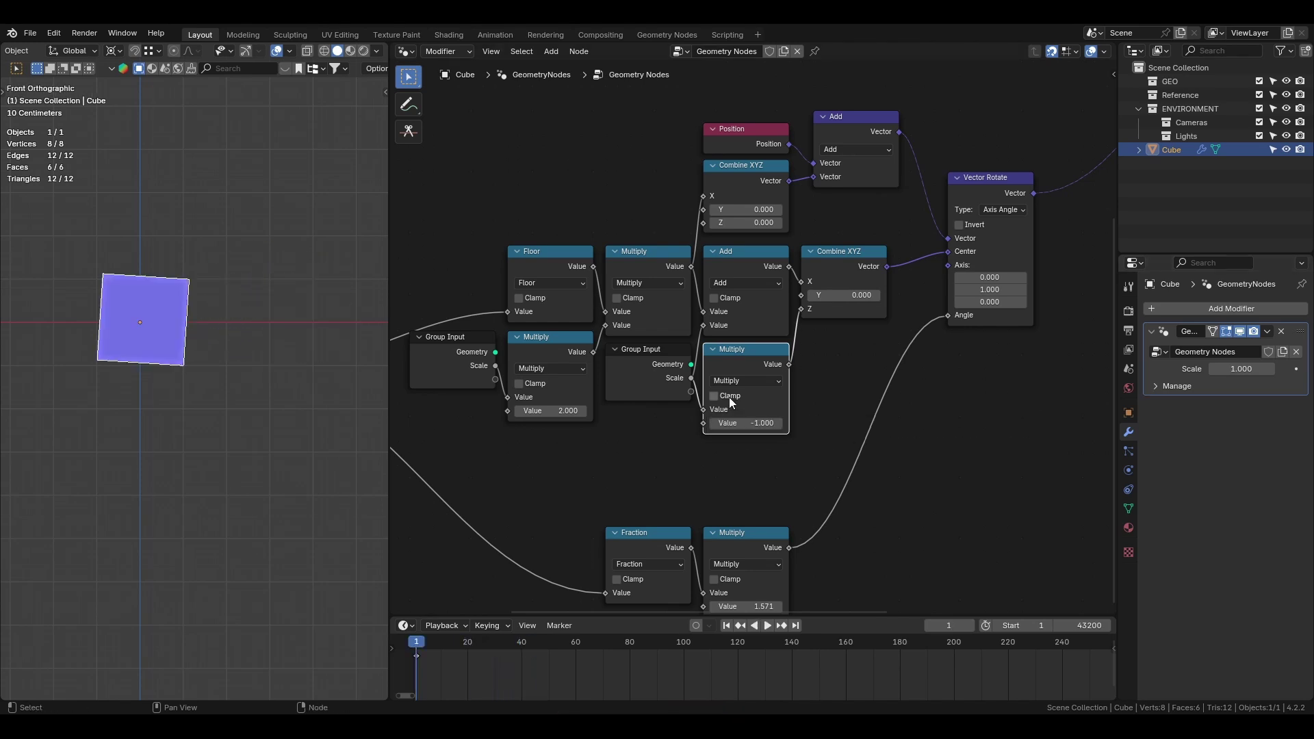
key(ctrl+s)
Step: Set the modifier's Scale to 0.5, play back the roll to check it, and save the file
click(1245, 373)
text(.)
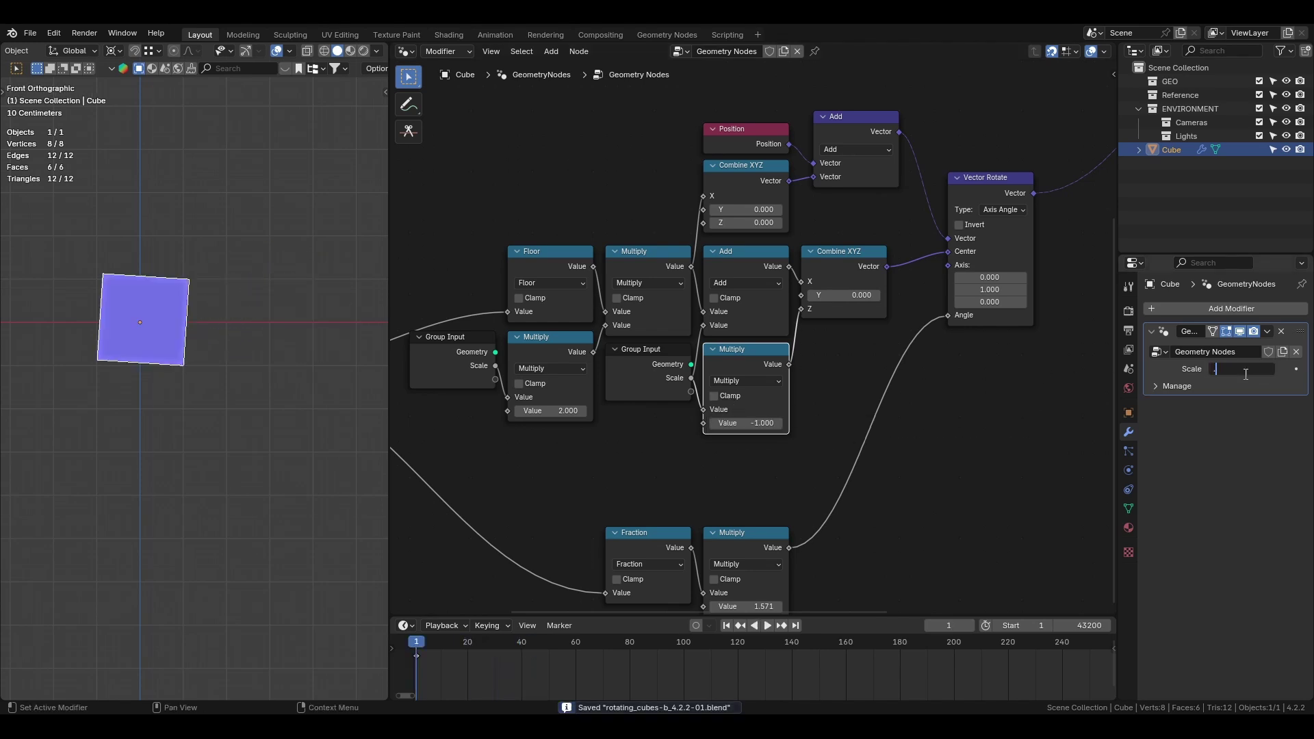
text(.5)
key(Return)
key(space)
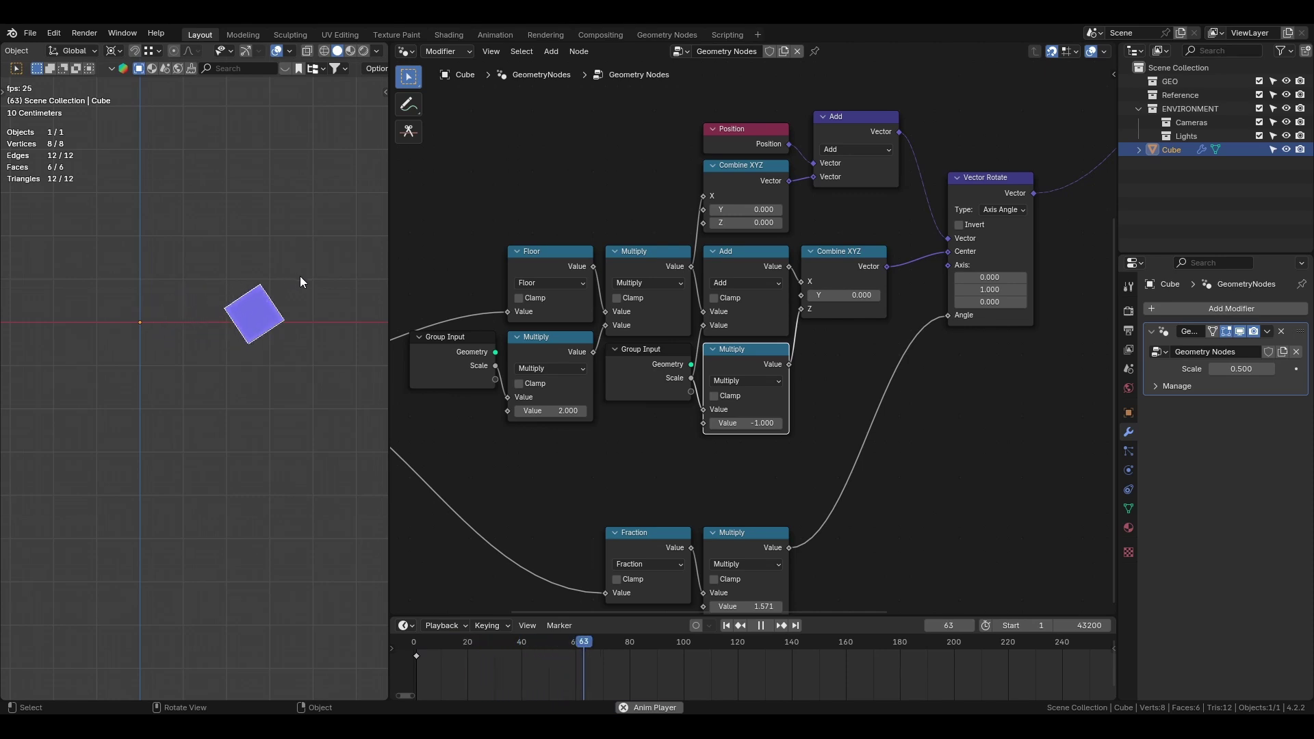
key(Escape)
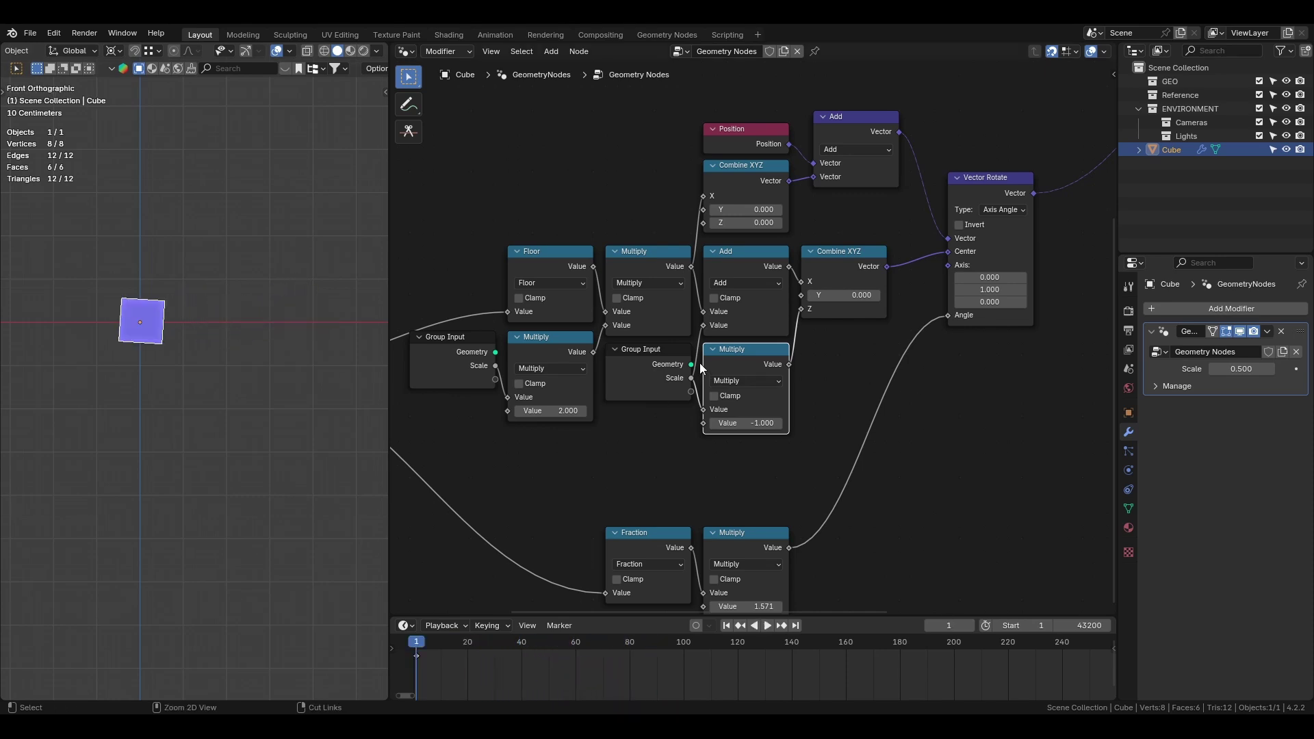
key(ctrl+s)
Step: Move the Scene Time node along X away from the reroute, and compare the cube at frames 0 and 1
scroll(258, 330, up, 6)
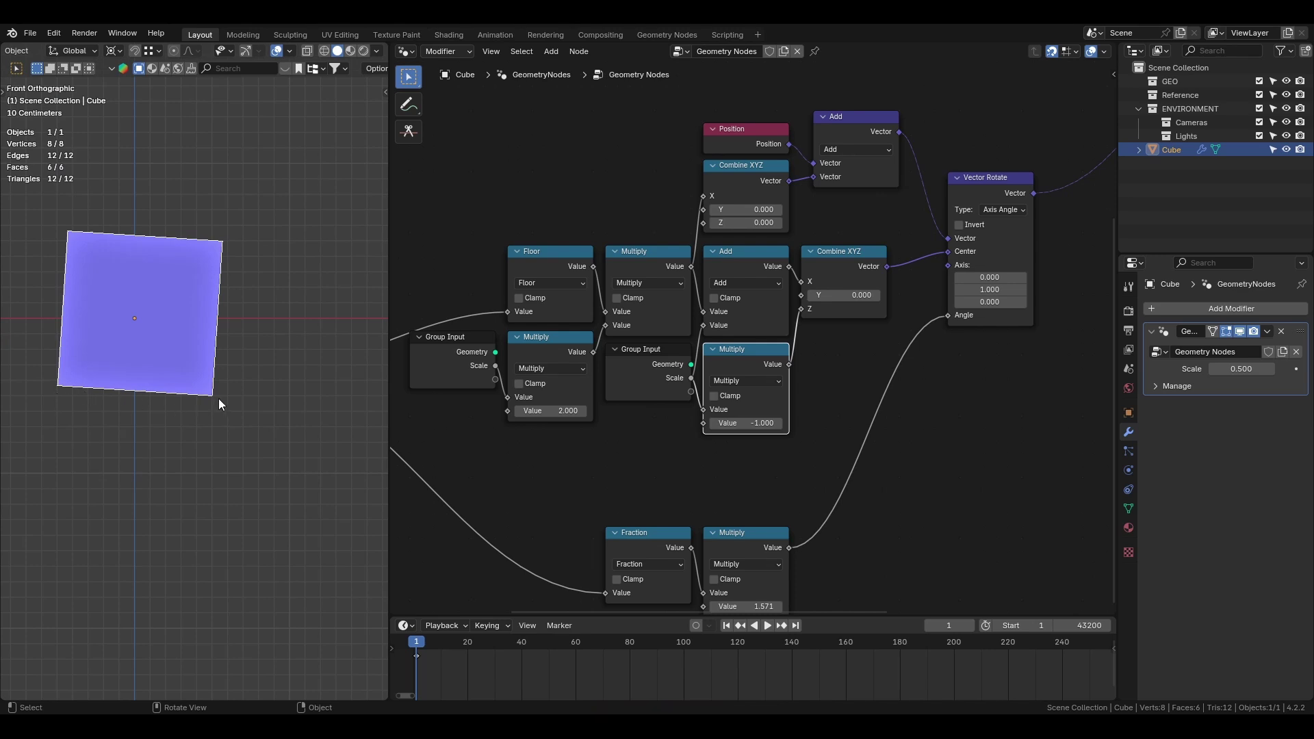
scroll(786, 372, up, 6)
key(g)
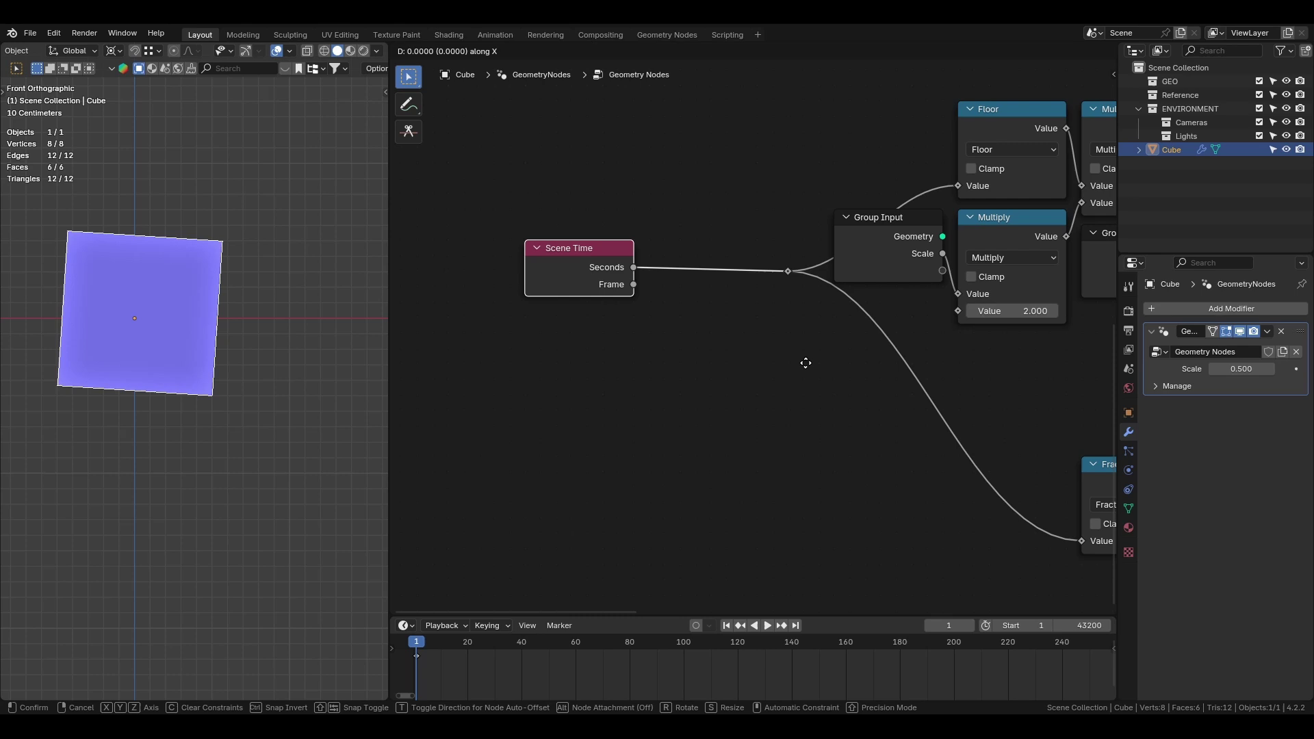
click(691, 345)
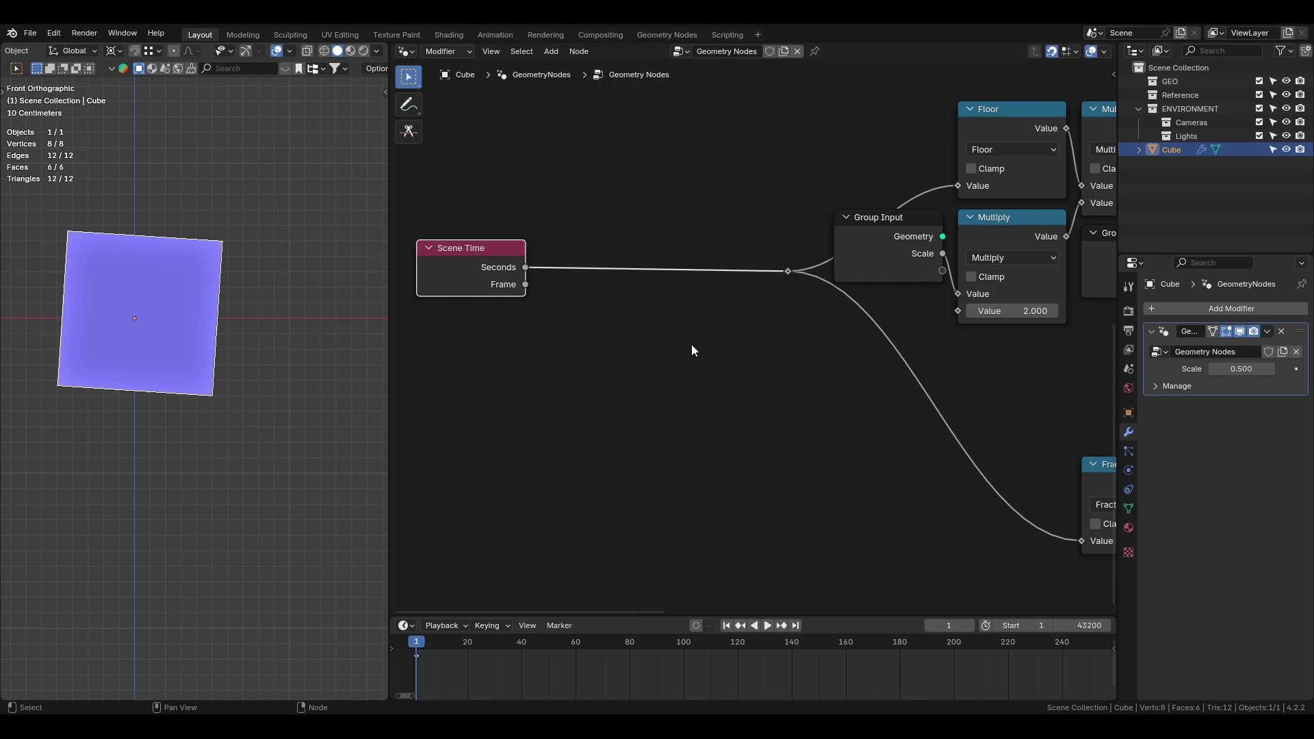
key(Left)
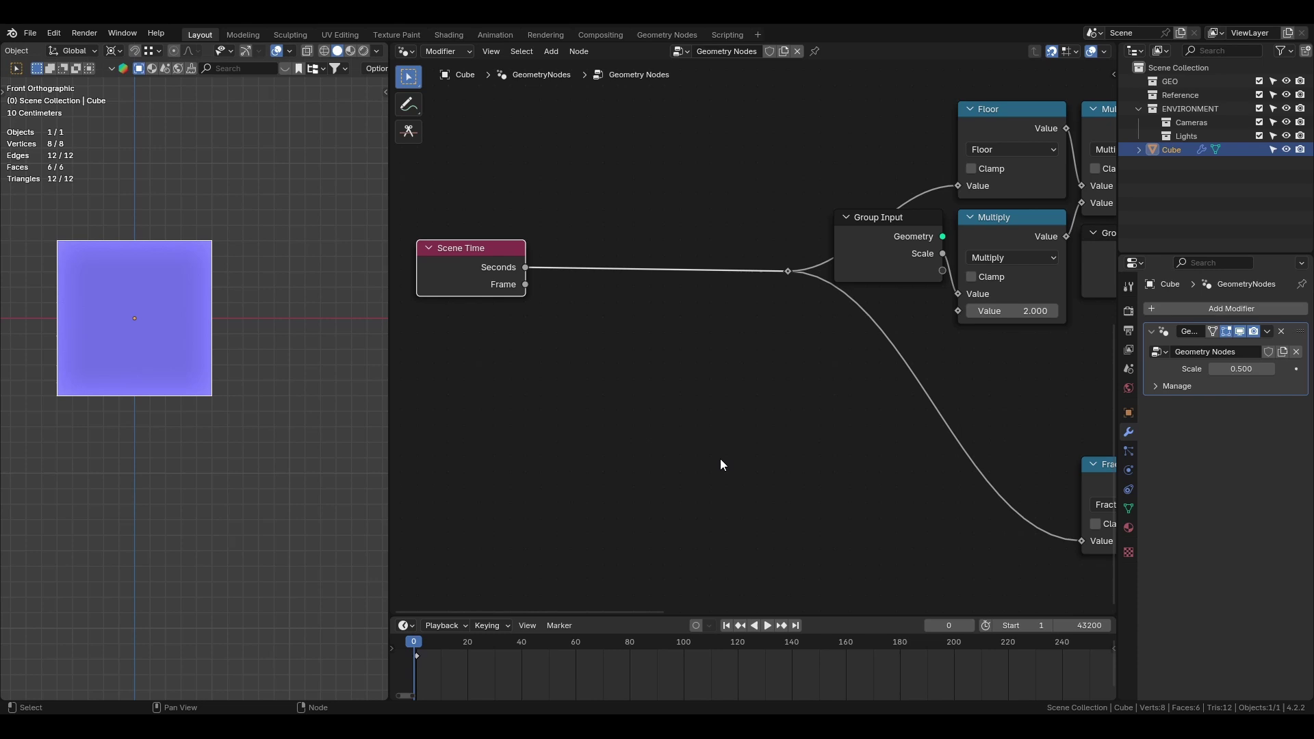
key(Right)
Step: Insert a Math node set to Subtract on the link between Scene Time's Seconds and the reroute
key(shift+a)
click(649, 197)
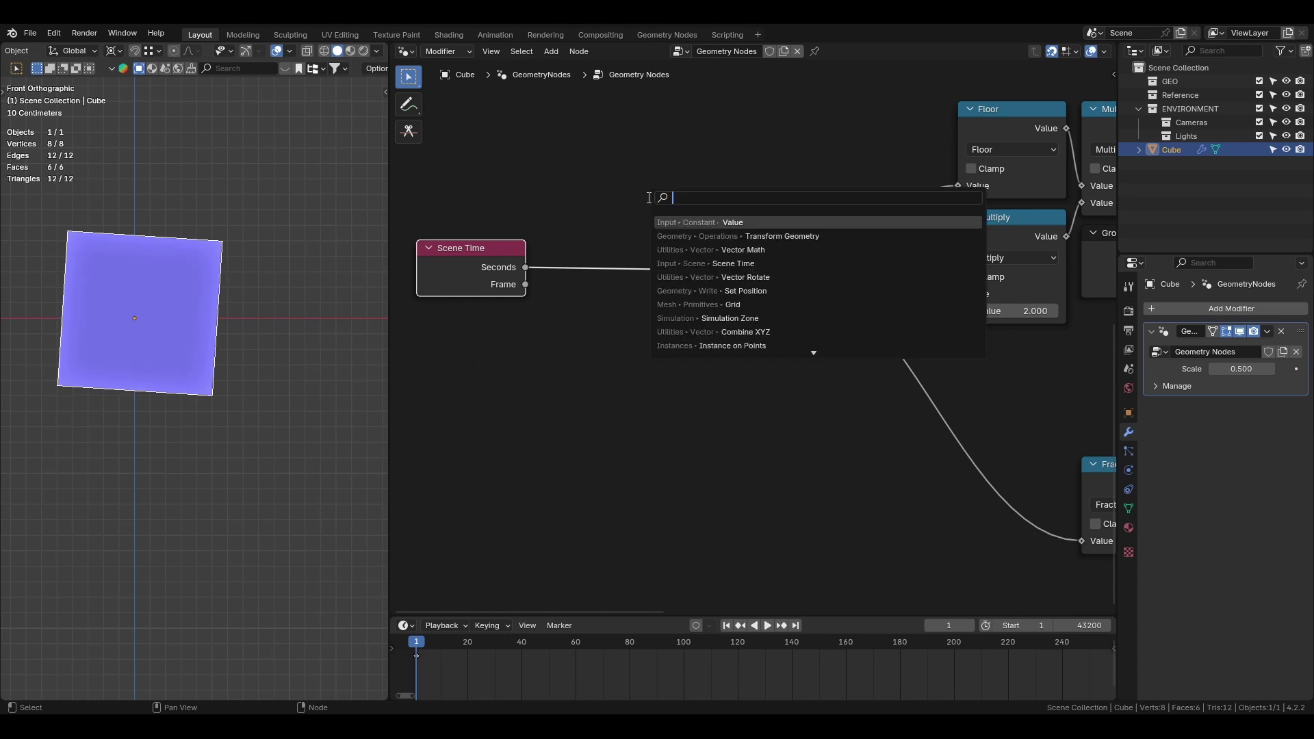
text(math)
key(Return)
click(559, 223)
click(606, 272)
click(602, 324)
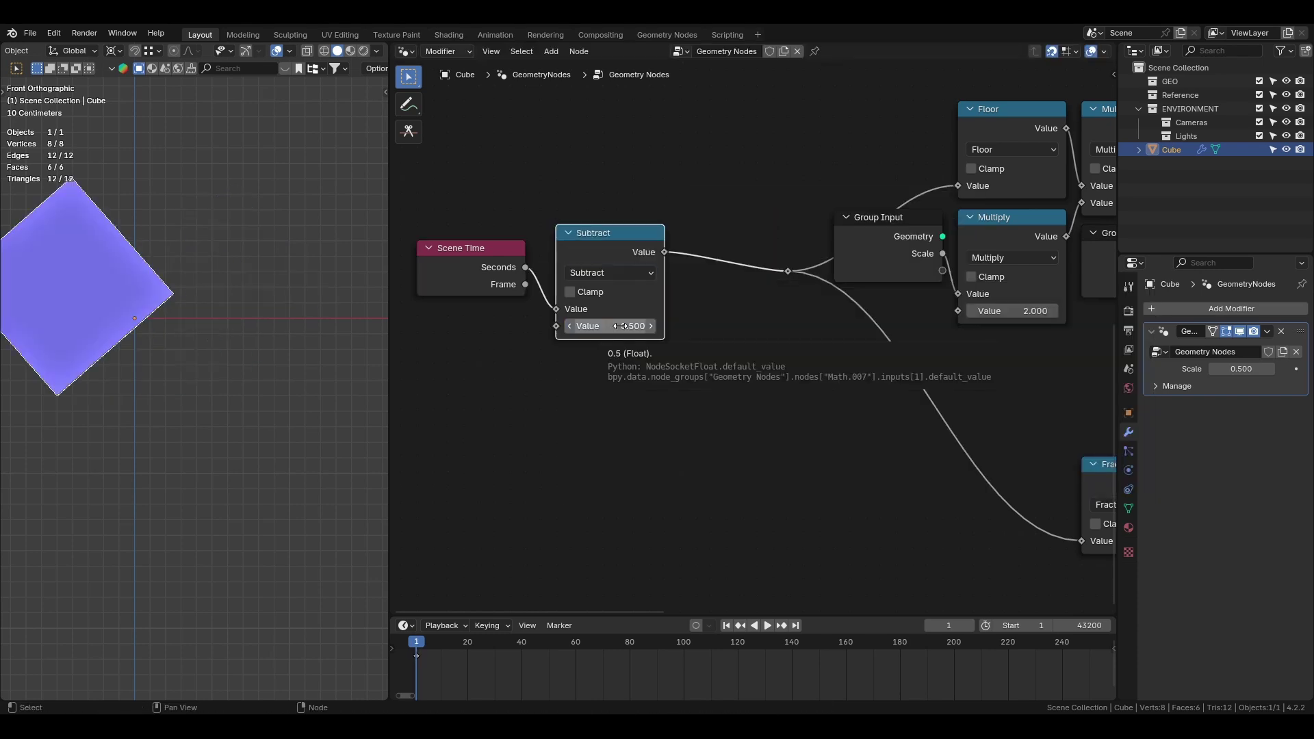
Step: Set the Subtract node's value to 0.042 and save the file
click(621, 326)
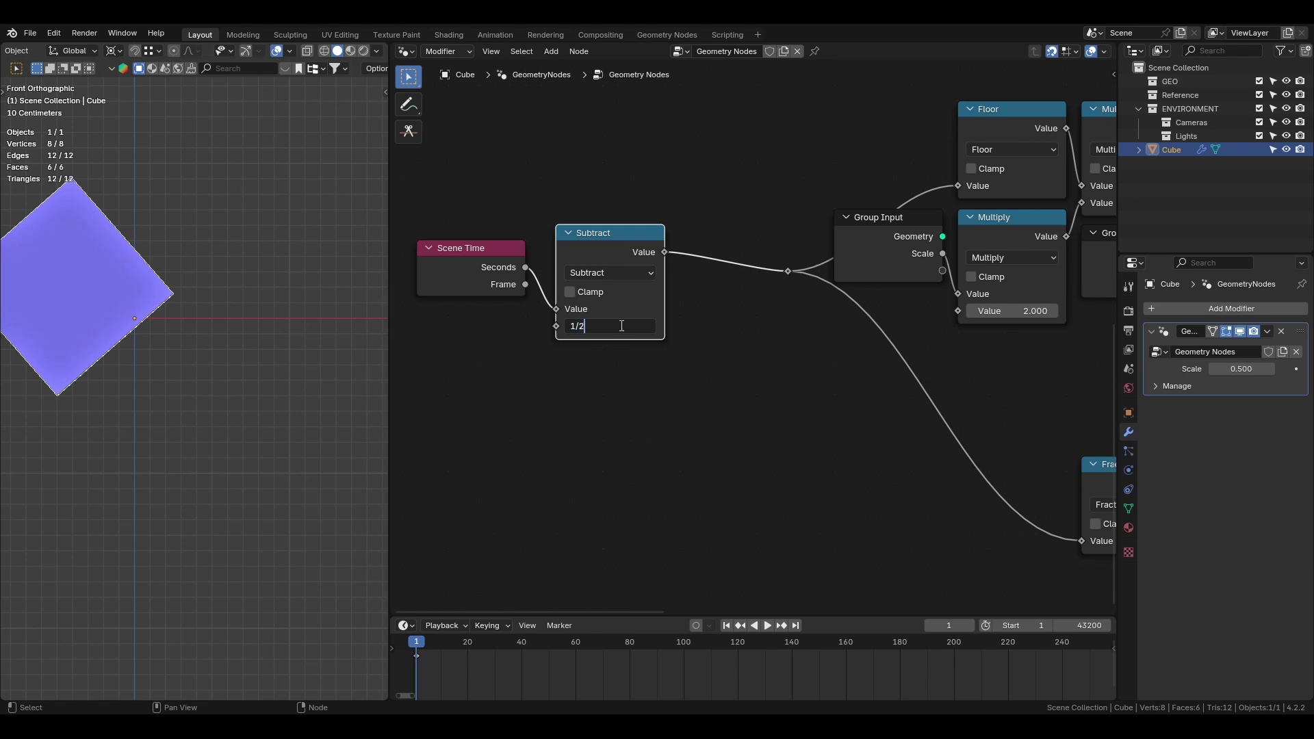
key(Return)
key(ctrl+s)
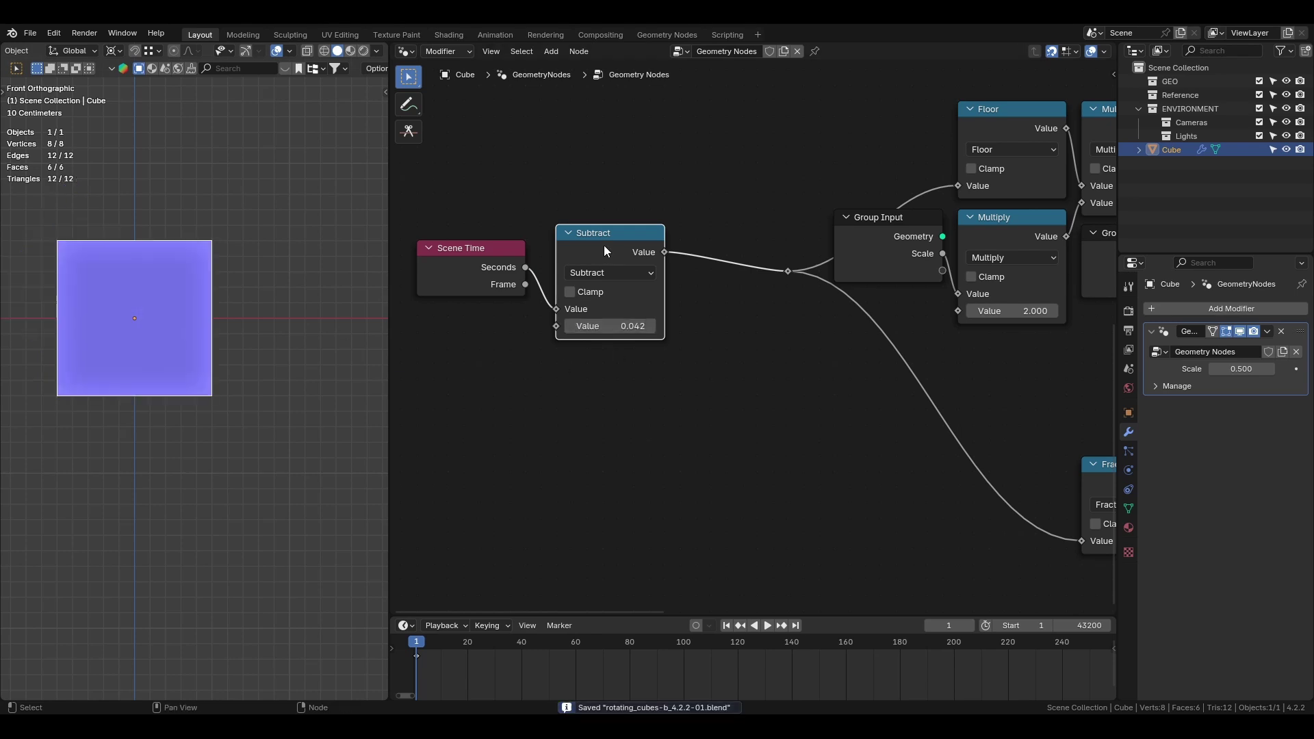
Step: Align the Subtract node closely beside Scene Time and briefly play back the animation
drag(604, 245, 589, 261)
key(l)
middle_drag(638, 224, 757, 145)
drag(765, 175, 686, 176)
key(space)
key(Escape)
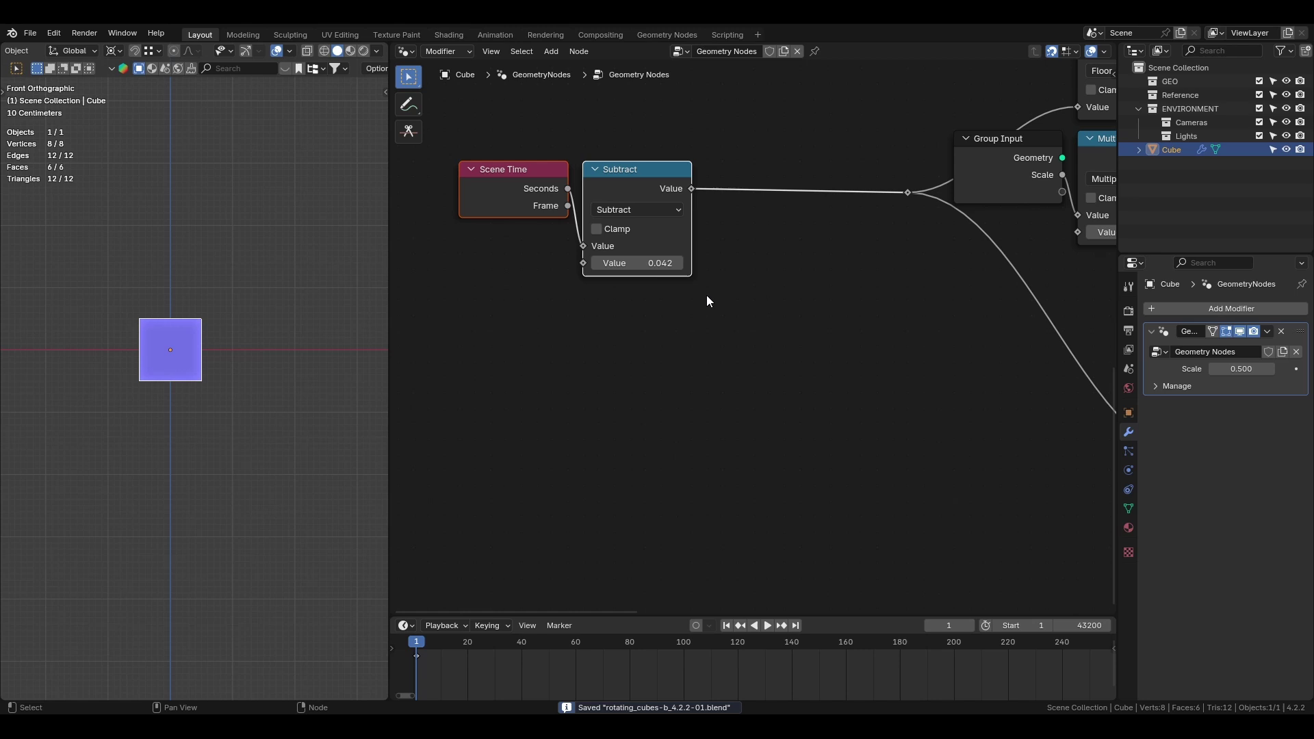
Step: Move the Scene Time and Subtract nodes together along X further away from the reroute
drag(478, 334, 675, 159)
key(g)
key(x)
click(583, 205)
scroll(709, 252, down, 1)
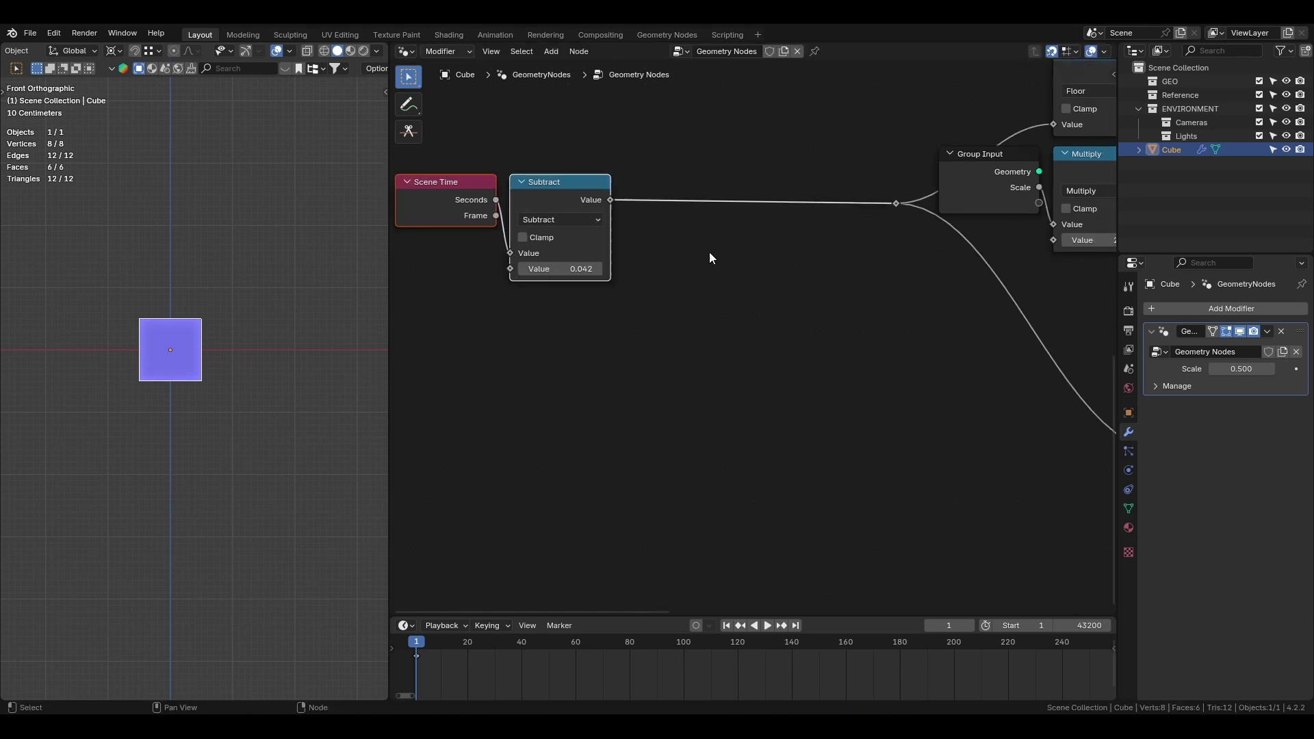
Step: Insert a Math node set to Multiply on the link between Subtract and the reroute
key(shift+a)
click(712, 252)
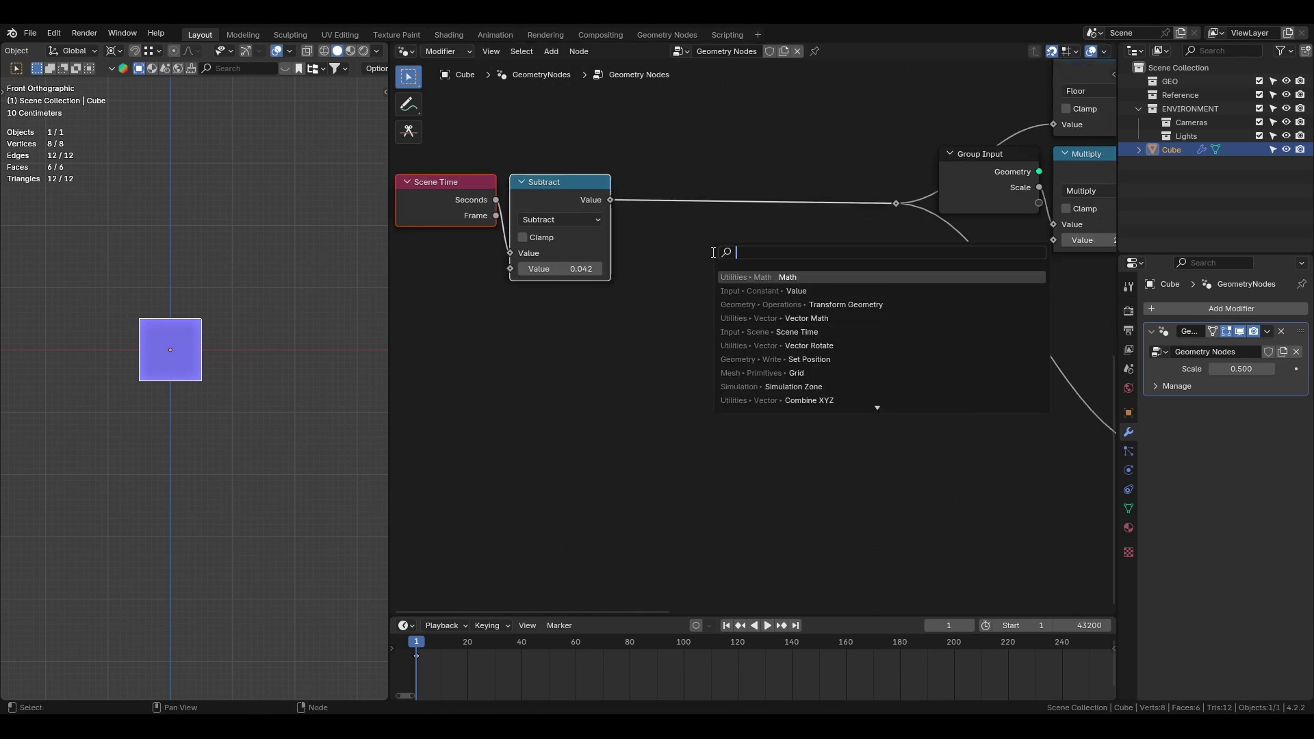
text(math)
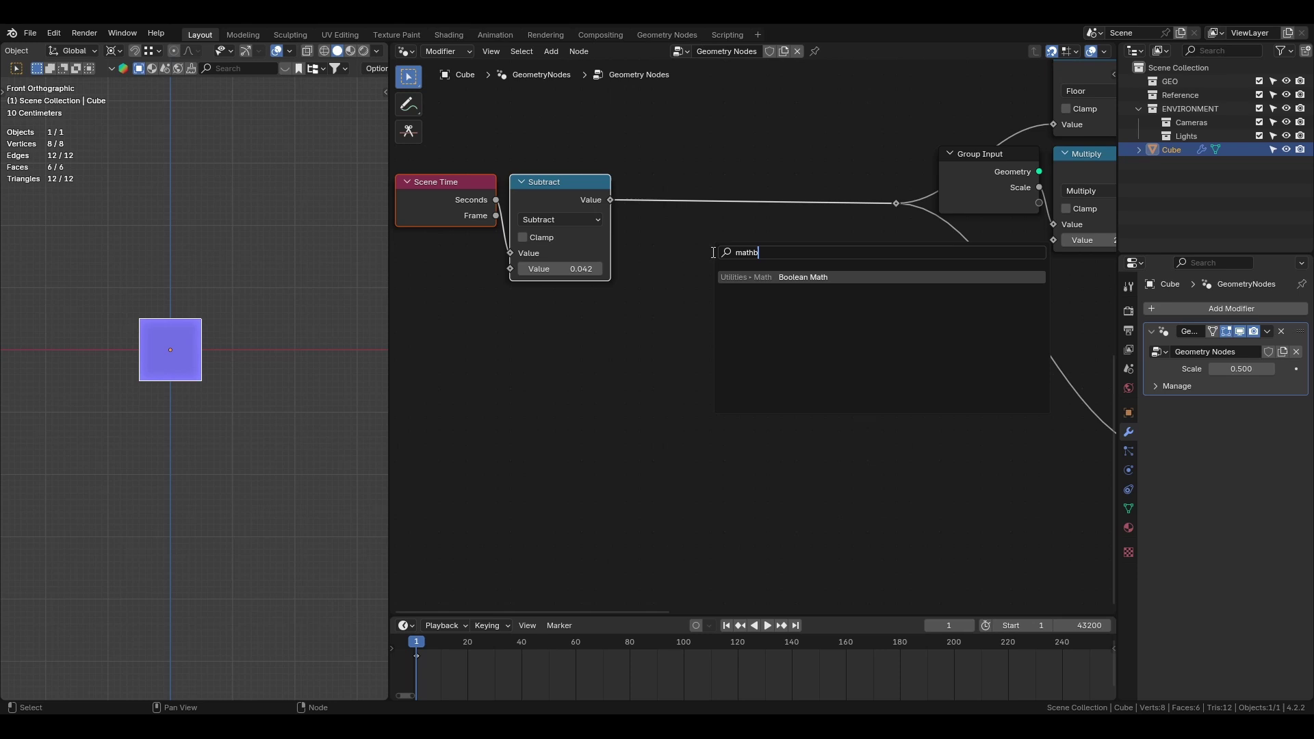
key(Return)
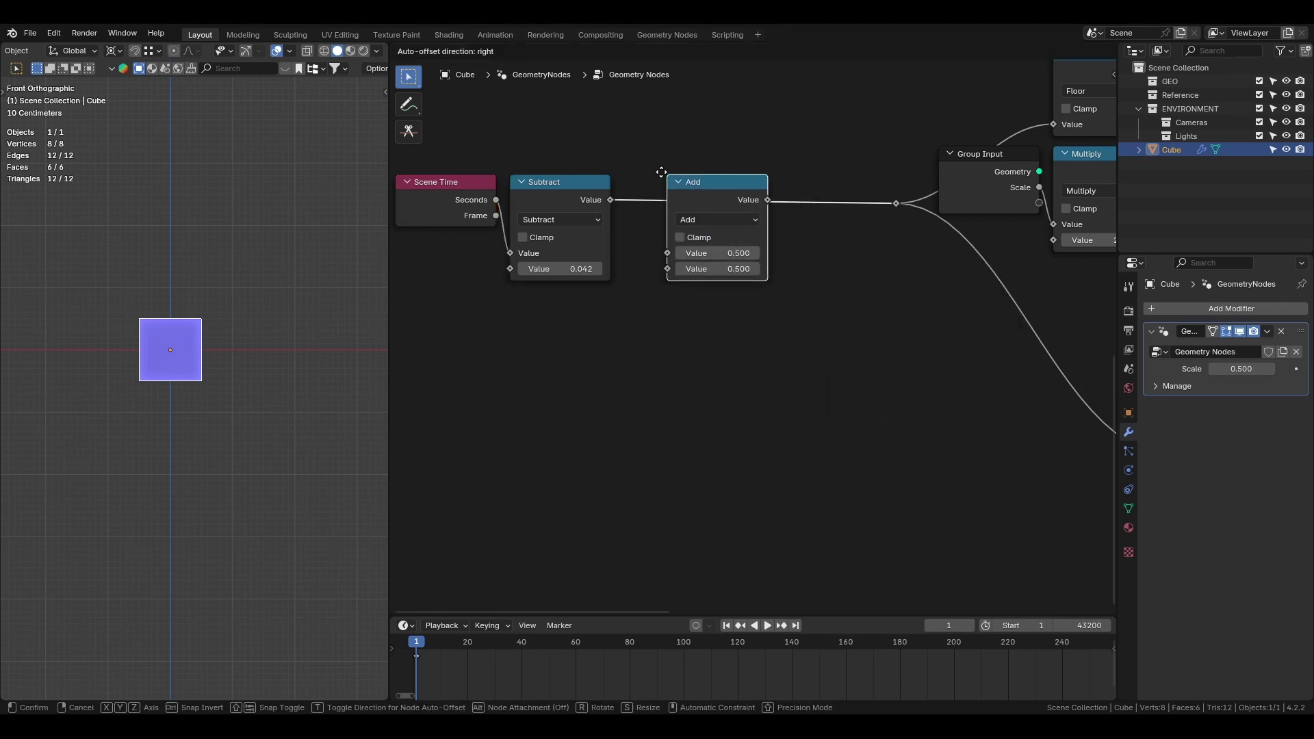
click(691, 215)
click(692, 219)
click(706, 286)
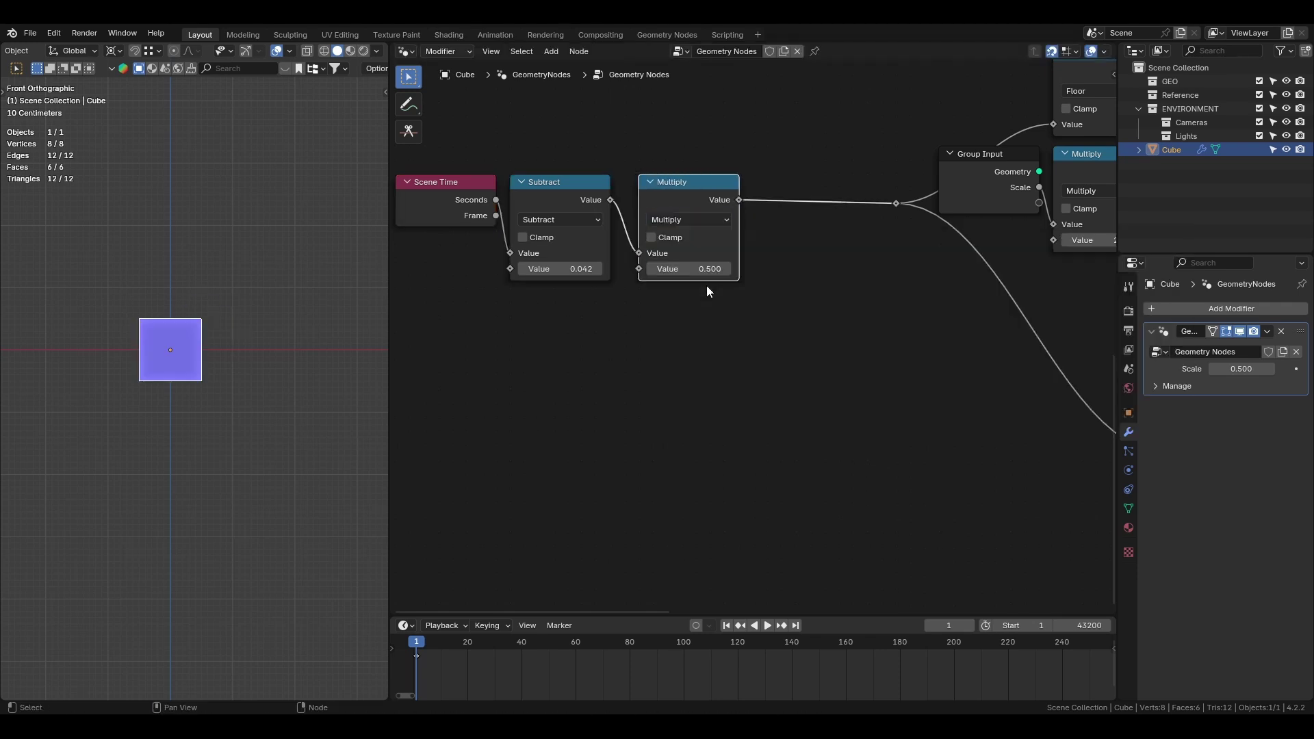
Step: Set the new Multiply node's value to 2 and play back the roll from frame 1
key(space)
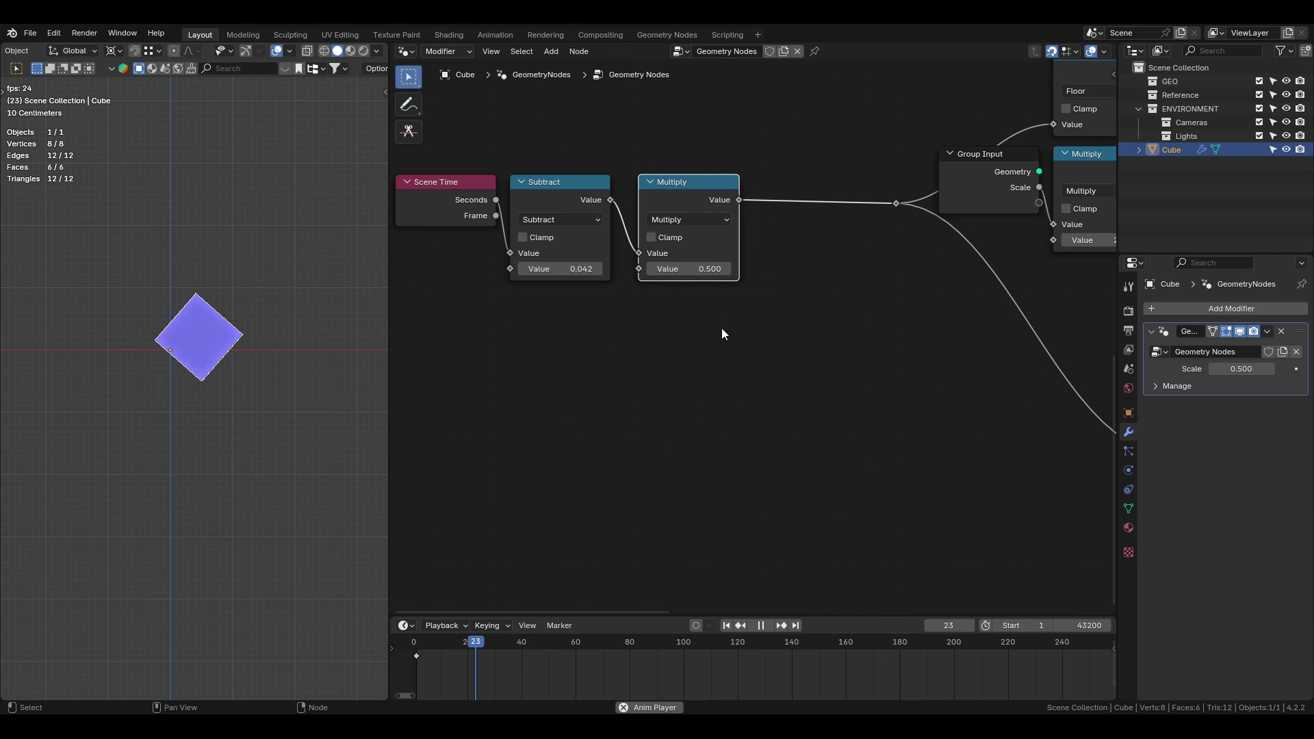
click(688, 268)
text(2)
key(Return)
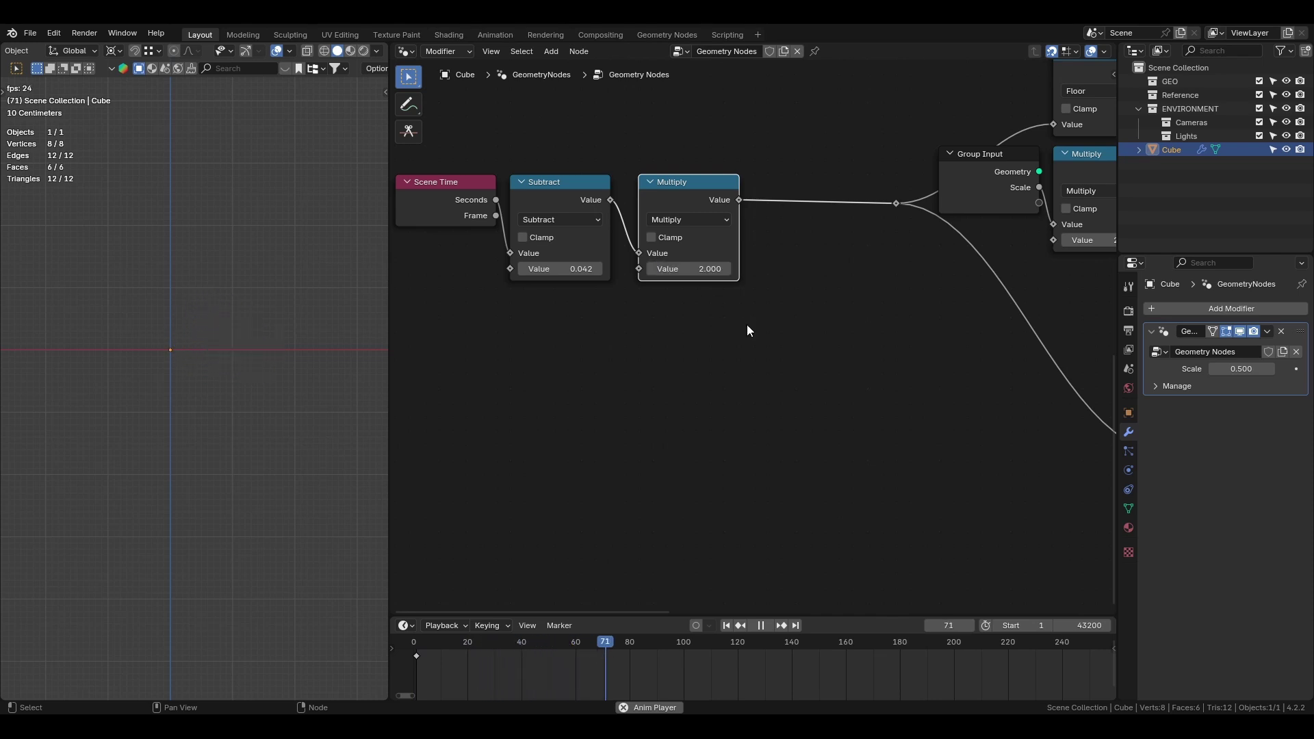
key(space)
key(shift+Left)
key(space)
key(space)
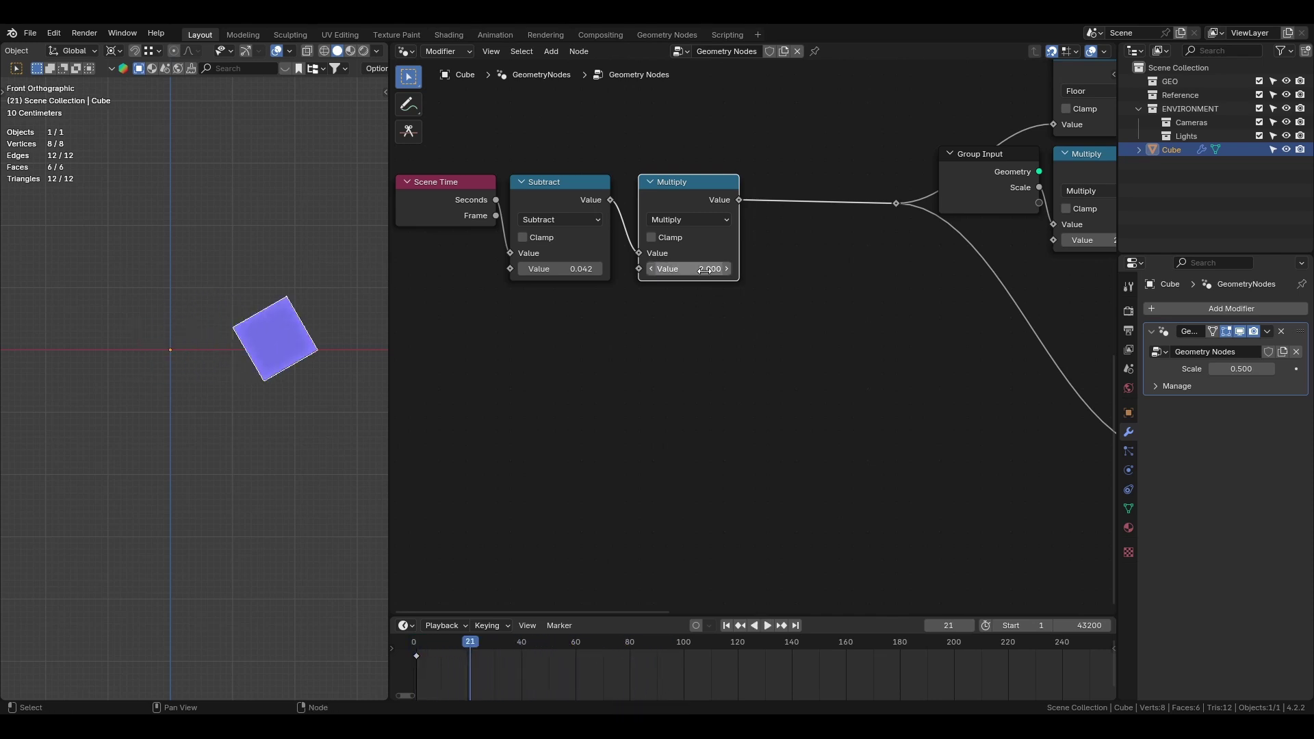
Step: Set the new Multiply node's value to 4, play back the roll from frame 1, and save the file
click(689, 269)
text(4)
key(Return)
key(shift+Left)
key(space)
key(space)
key(shift+Left)
key(ctrl+s)
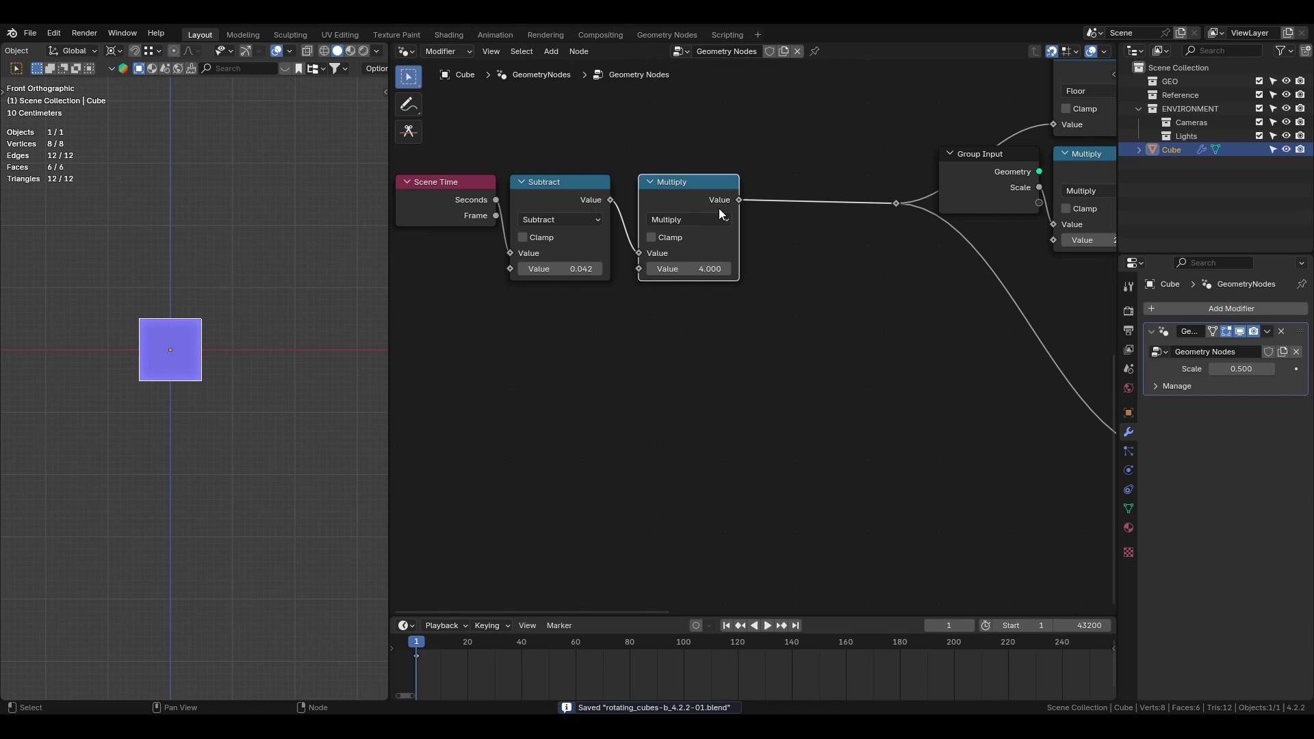
Step: Delete the Multiply node after Subtract while keeping Subtract linked to the reroute
drag(718, 201, 721, 198)
click(712, 203)
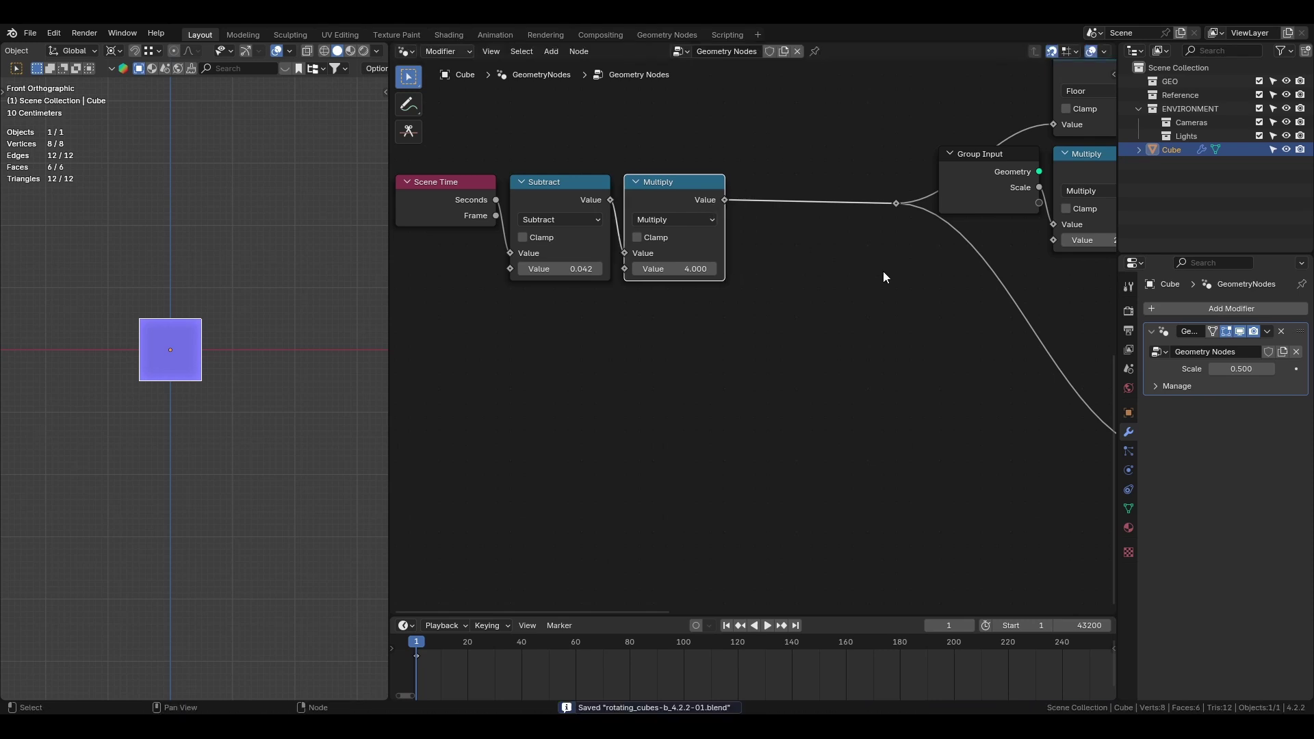
key(ctrl+x)
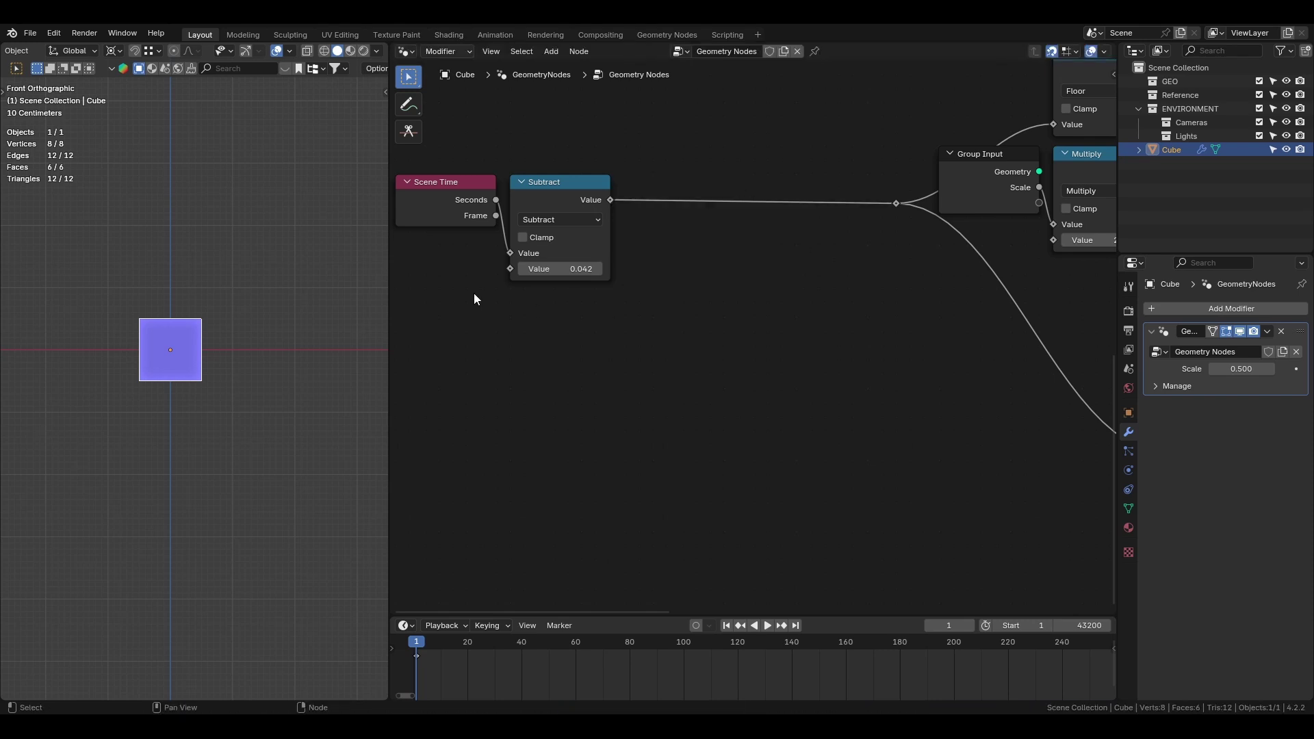
Step: Move the Scene Time and Subtract nodes along X closer to the reroute, and save the file
drag(473, 293, 563, 191)
key(g)
key(x)
click(724, 203)
key(ctrl+s)
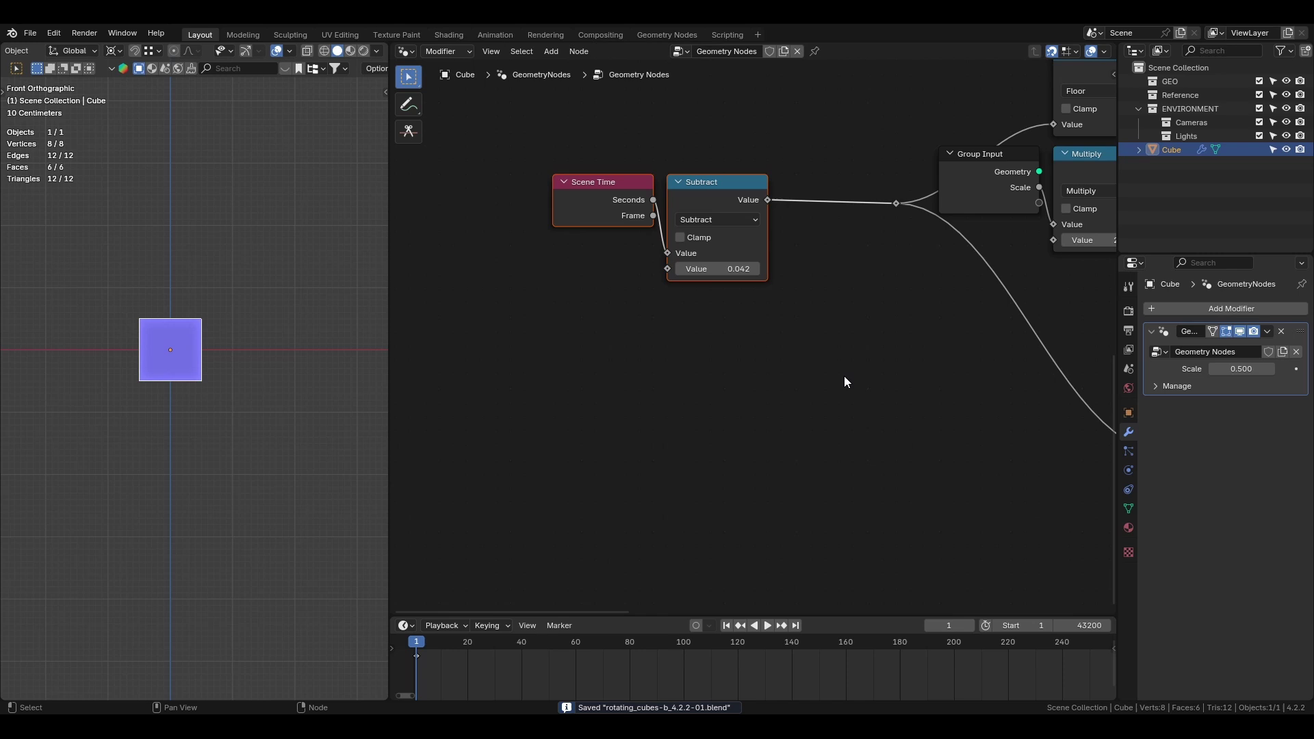
click(901, 305)
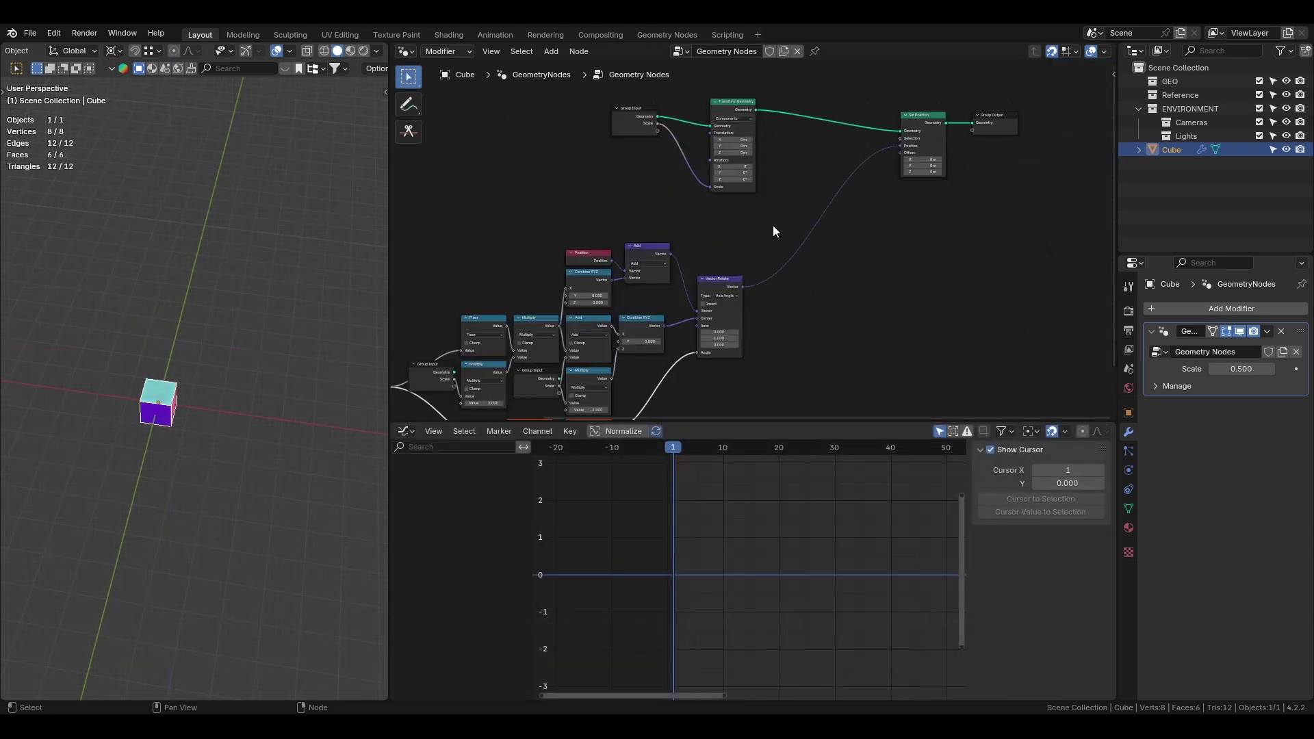
Step: Save the file and move the Group Input and Transform Geometry nodes together beside the Set Position node
key(ctrl+s)
scroll(773, 231, up, 4)
middle_drag(803, 194, 801, 334)
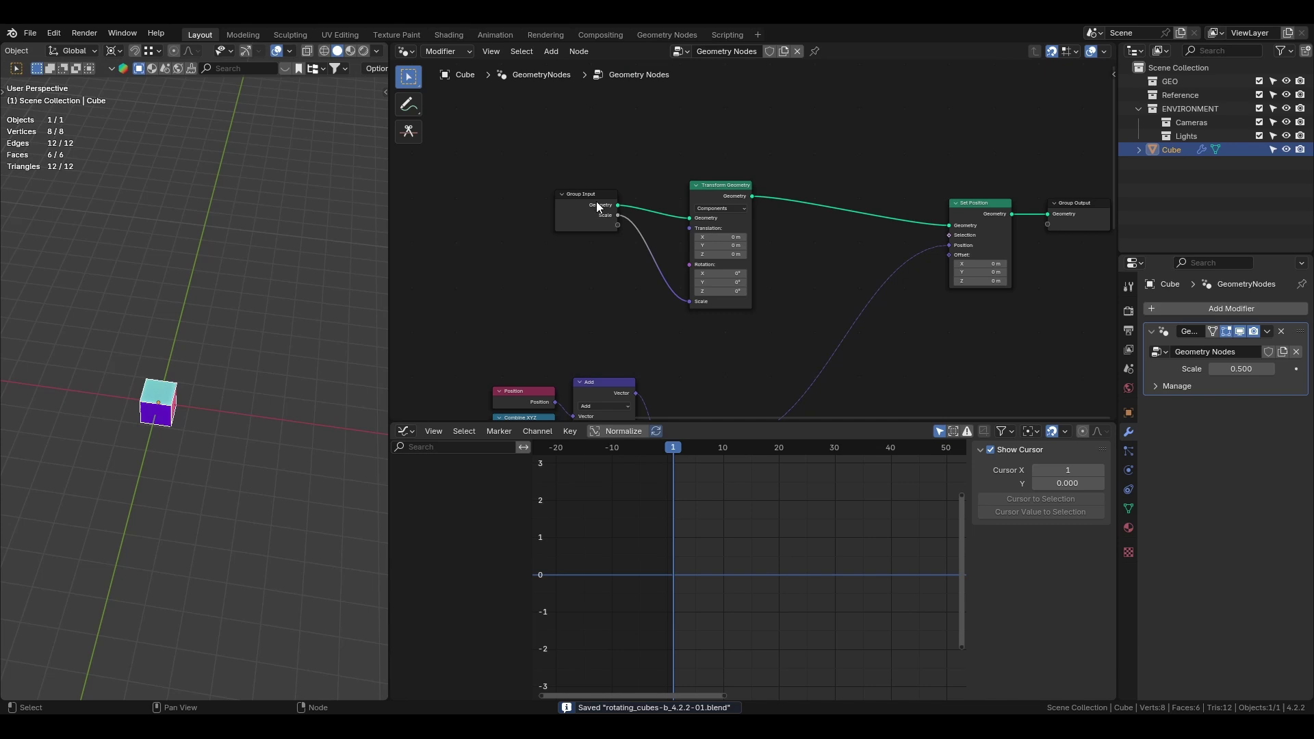
drag(597, 201, 731, 225)
key(g)
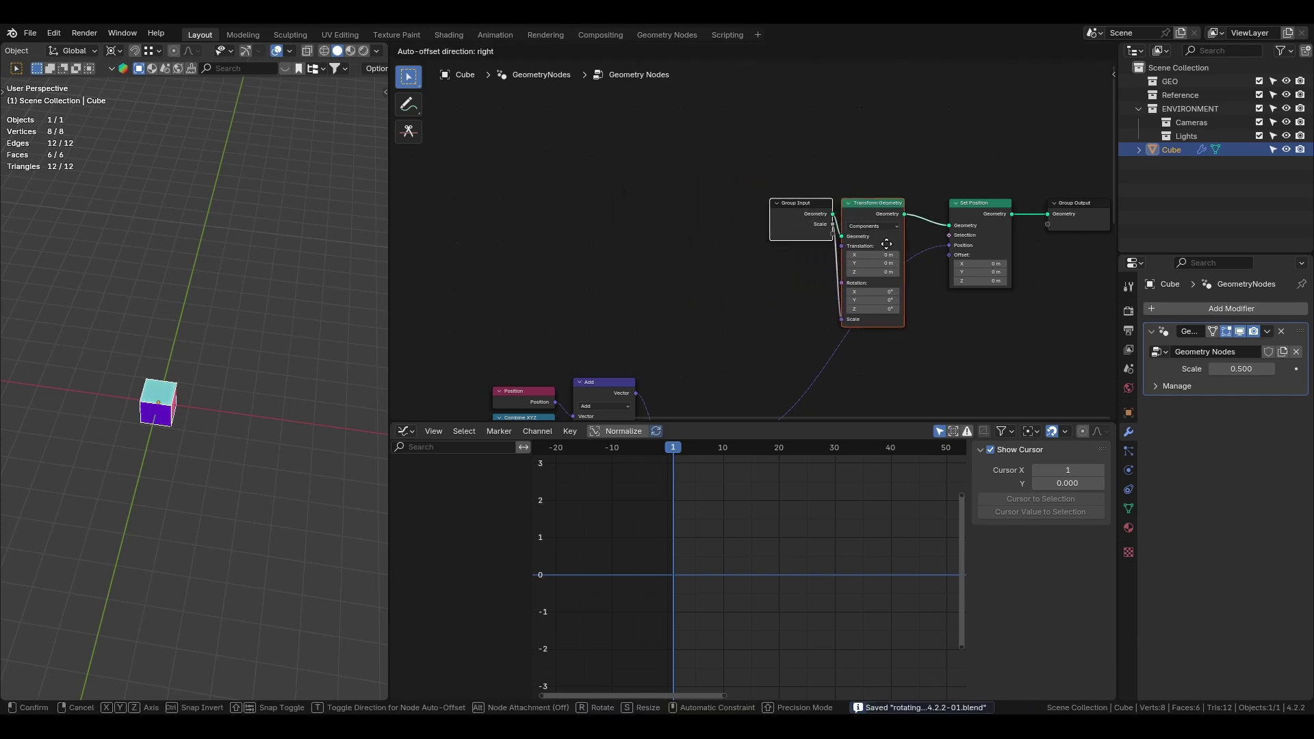
click(919, 243)
Step: Move the Group Output node along X away from Set Position to make room between them, and save the file
middle_drag(1068, 211, 819, 228)
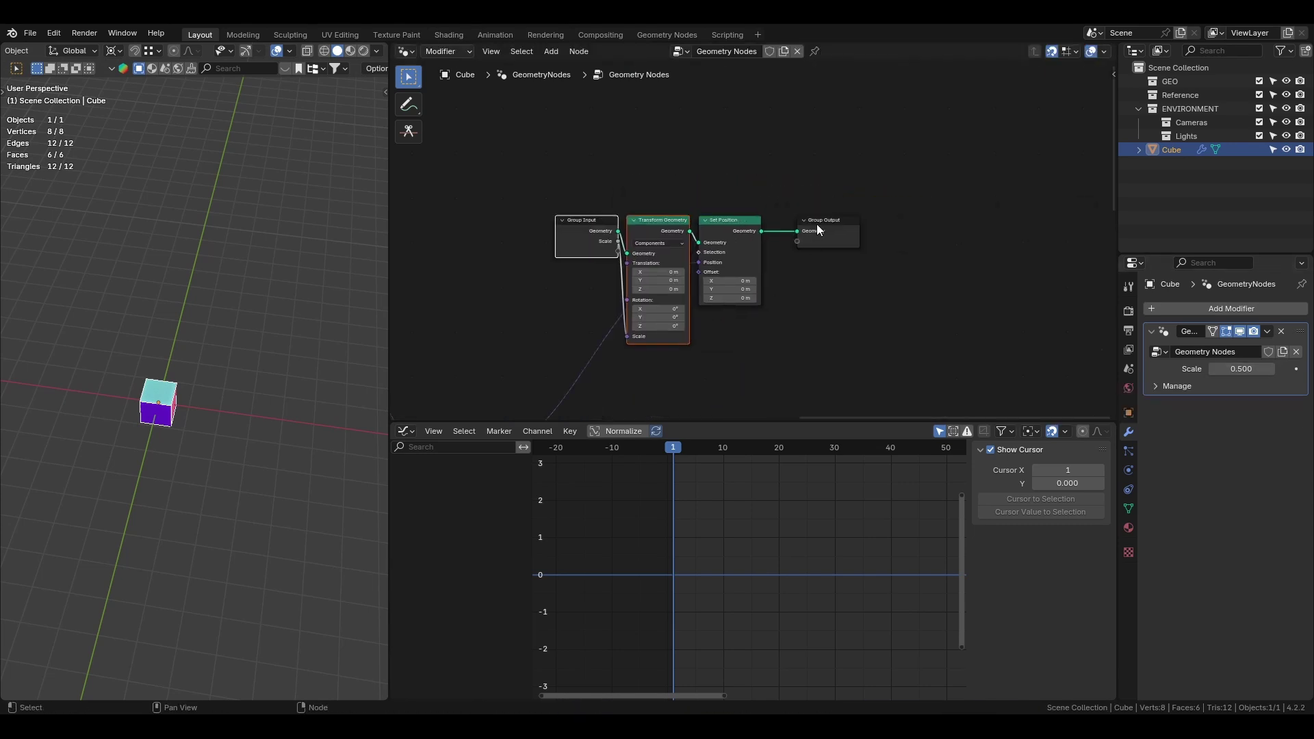
click(818, 228)
key(g)
key(x)
drag(838, 291, 725, 226)
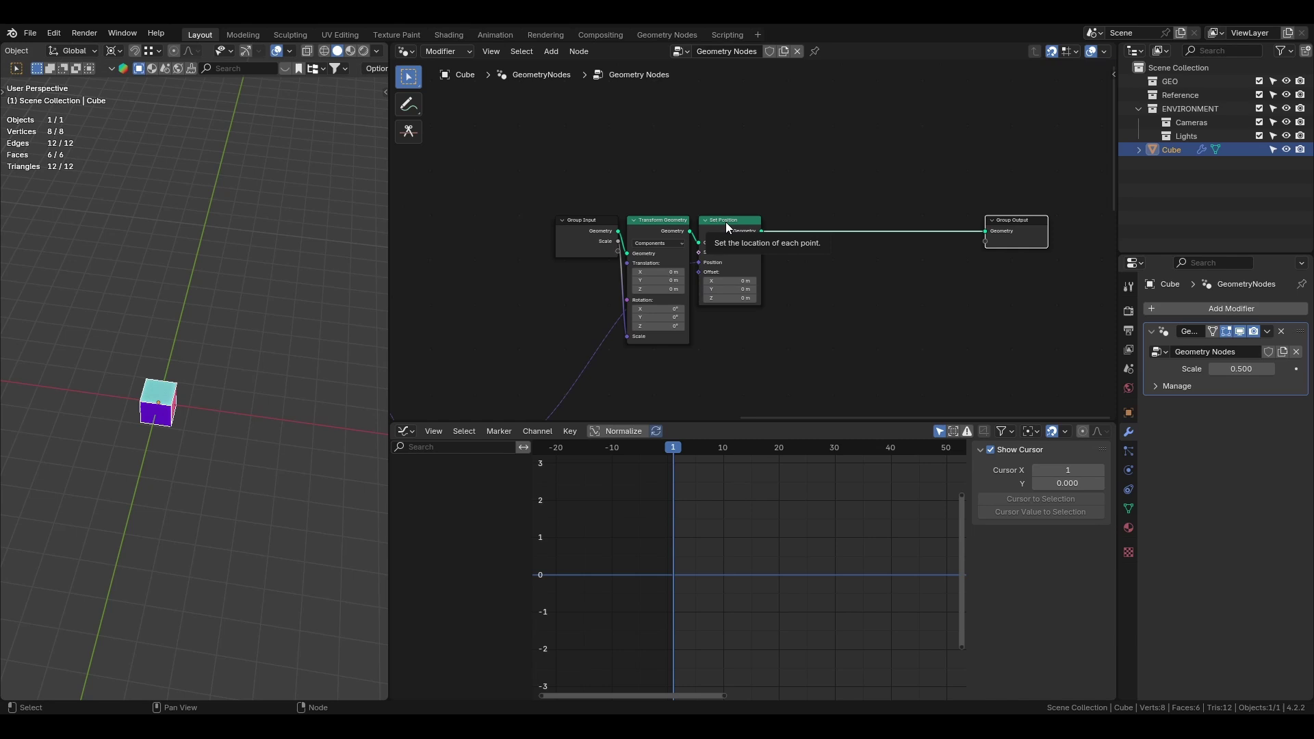
key(ctrl+s)
Step: Add a Grid node above the existing chain and link its Mesh output to the Group Output's Geometry input
middle_drag(761, 125, 768, 248)
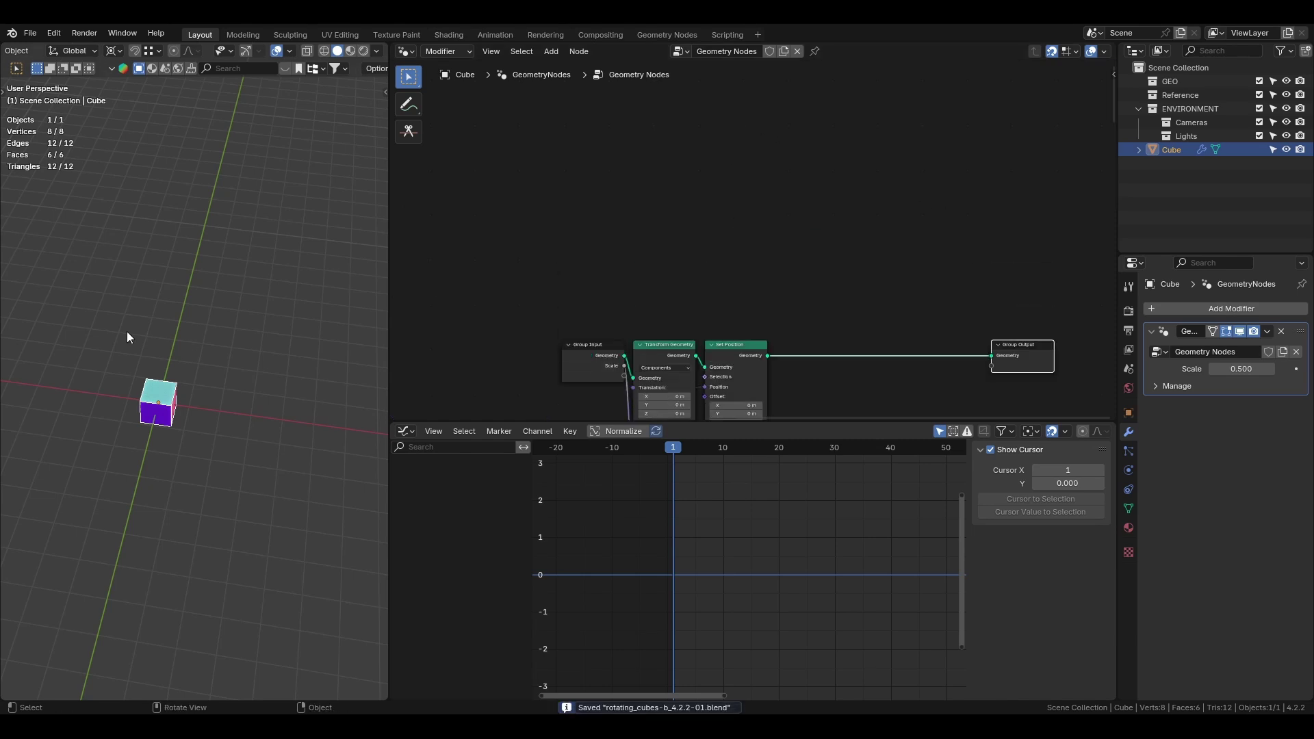
middle_drag(126, 334, 142, 351)
scroll(645, 192, down, 2)
middle_drag(646, 192, 635, 261)
key(shift+a)
text(g)
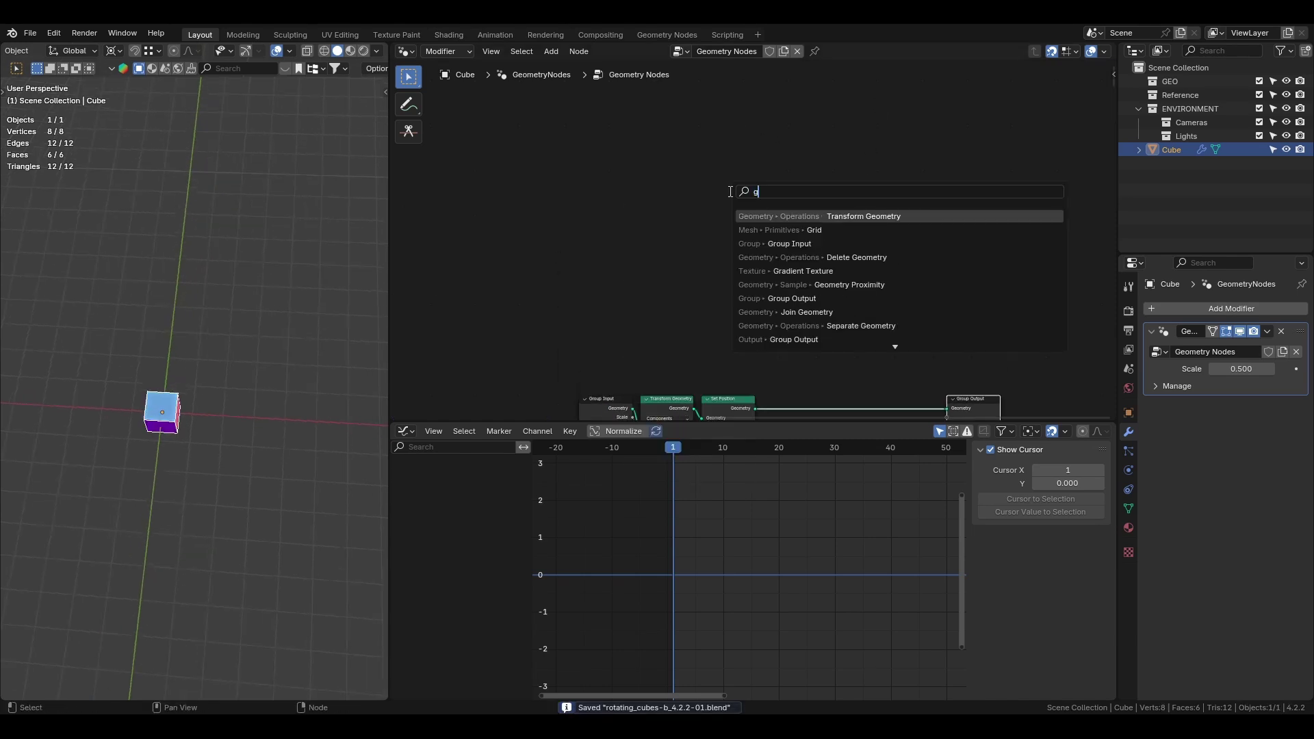
text(ri)
key(Return)
click(678, 219)
drag(696, 231, 946, 359)
key(shift+a)
text(ins)
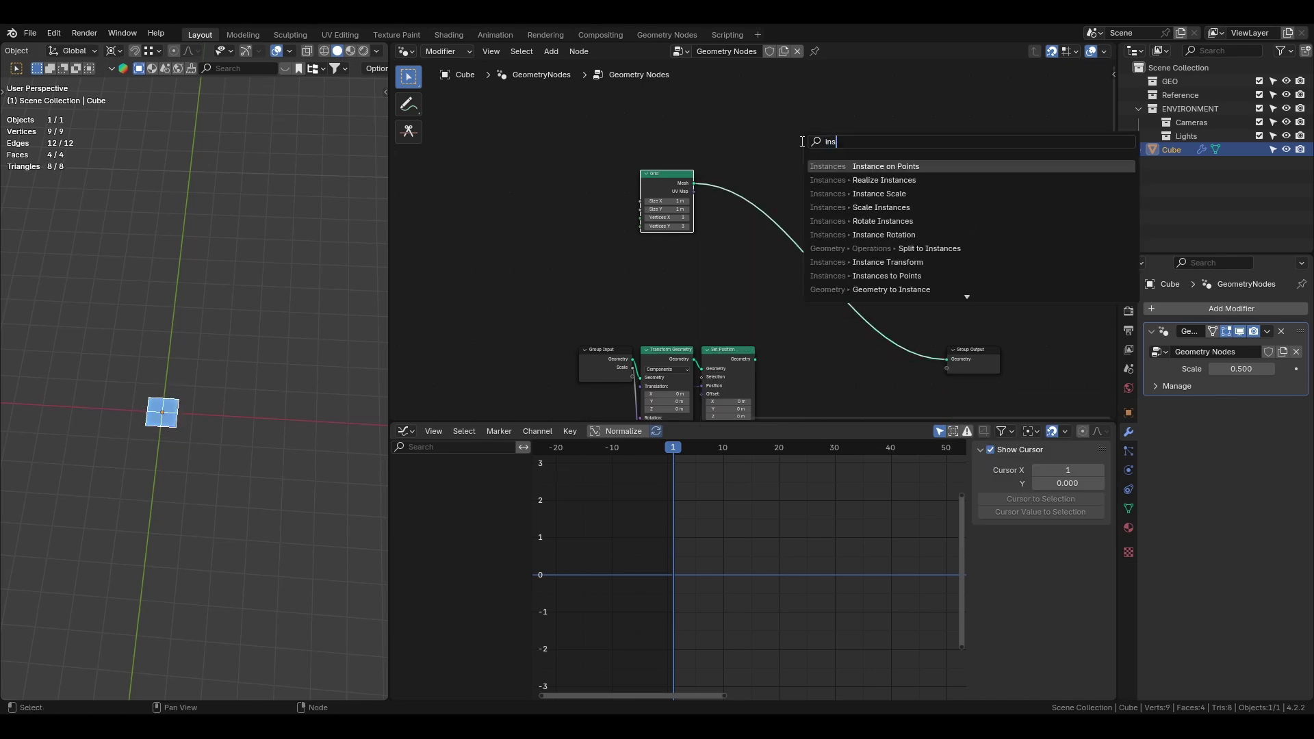
key(Return)
scroll(793, 152, up, 6)
key(shift+a)
Step: Replace the graph editor with a slim timeline beneath an enlarged node editor, and save the file
drag(1113, 417, 1114, 457)
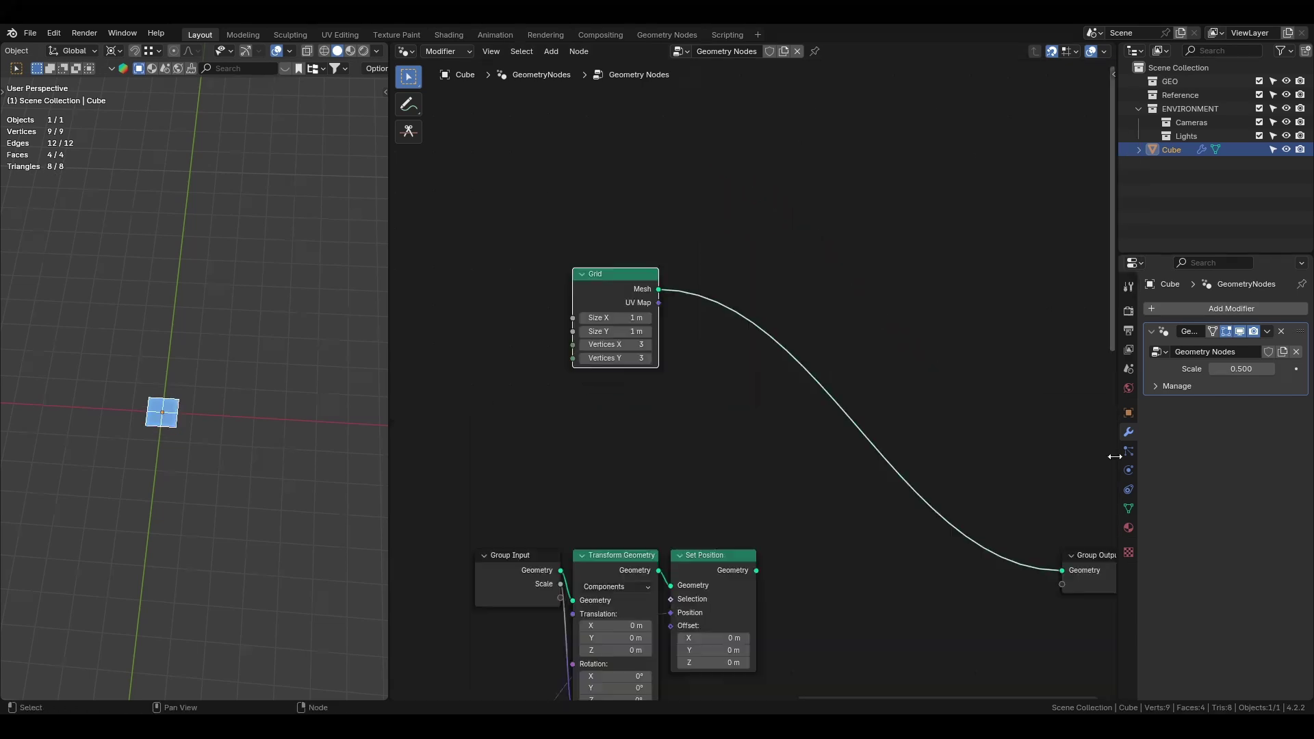
key(ctrl+z)
key(ctrl+shift+z)
drag(1113, 696, 1102, 505)
click(406, 515)
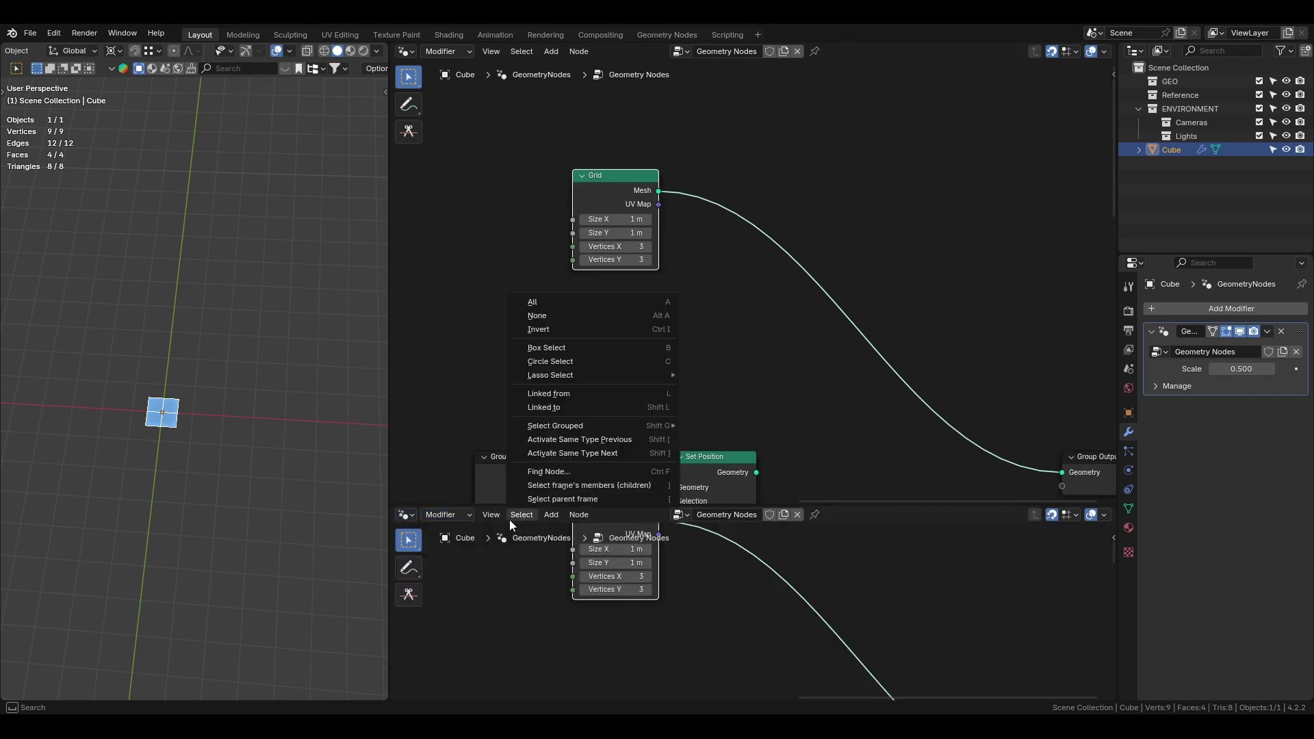
click(565, 566)
drag(813, 505, 817, 683)
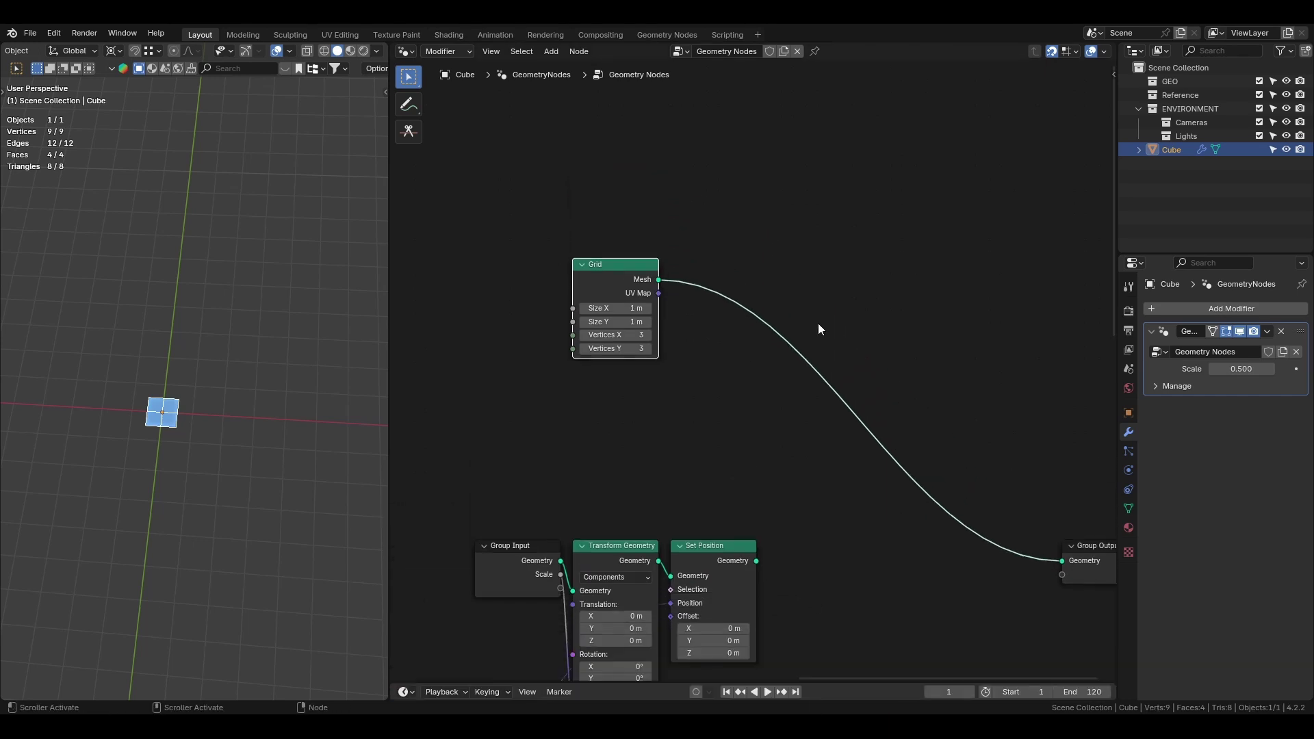
key(ctrl+s)
Step: Add an Instance on Points node on the link between Grid and Group Output
key(shift+a)
click(803, 245)
text(ins)
key(Return)
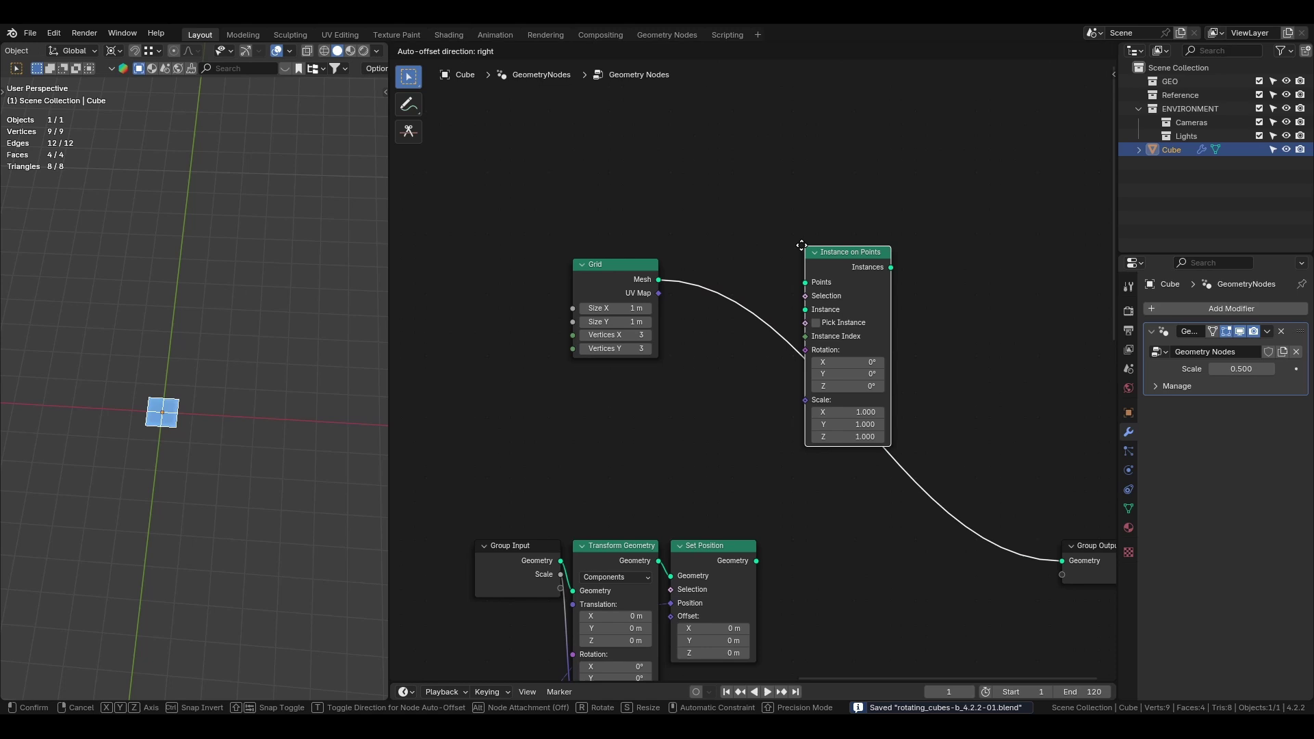
click(803, 246)
Step: Link Set Position's Geometry to the Instance input, move Instance on Points beside Group Output, and save the file
scroll(764, 427, down, 5)
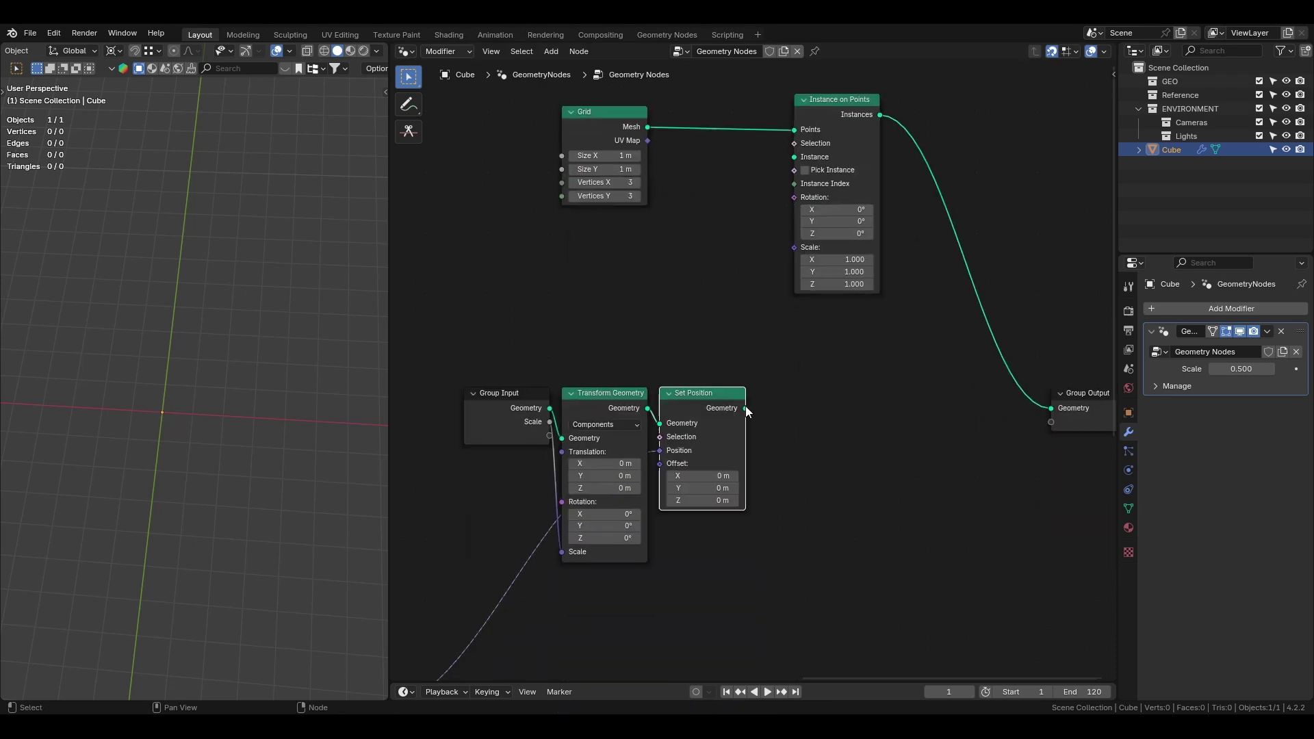
drag(746, 408, 796, 159)
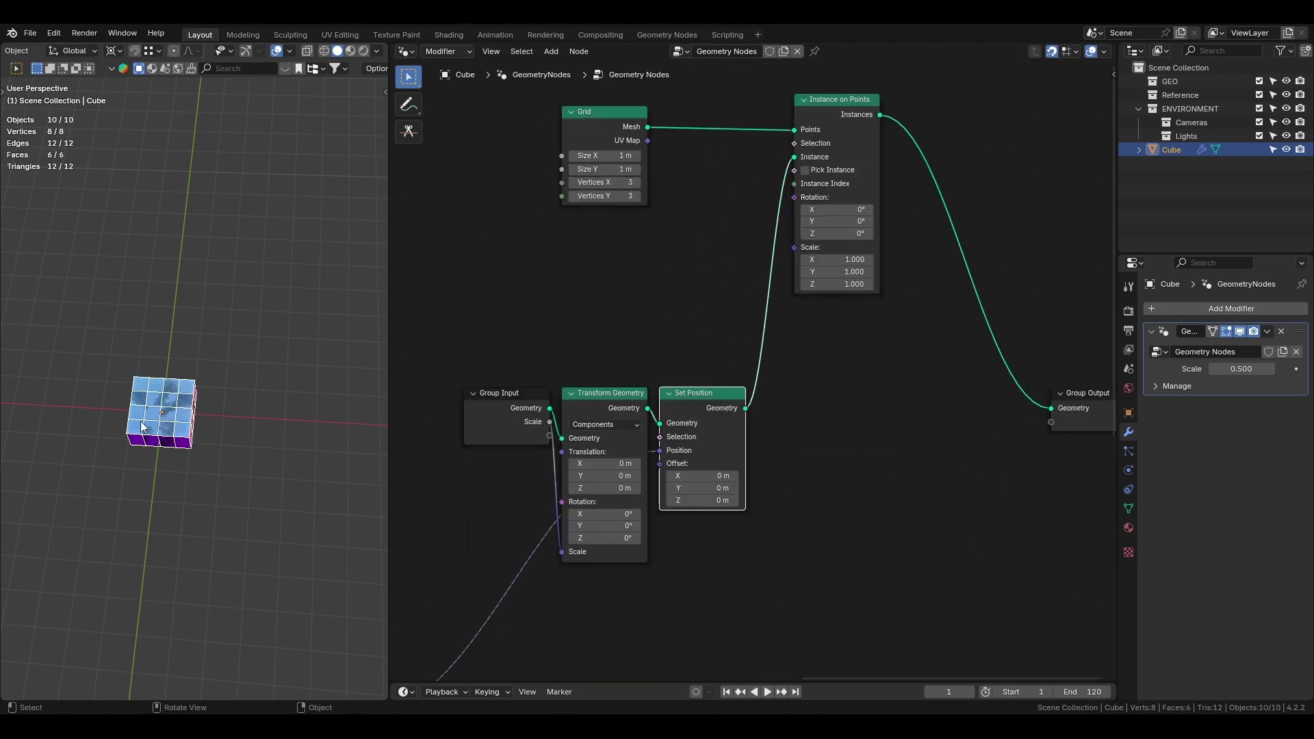
scroll(141, 423, up, 5)
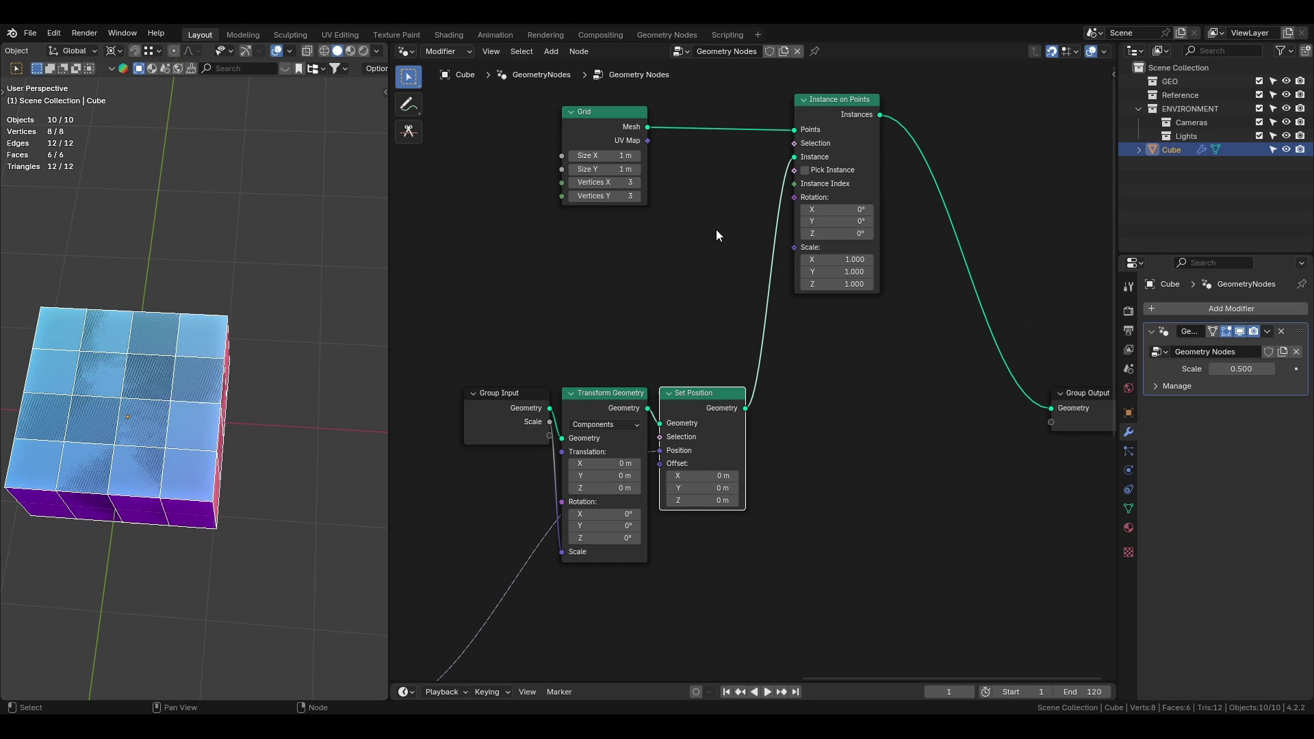
drag(865, 104, 1018, 398)
key(ctrl+s)
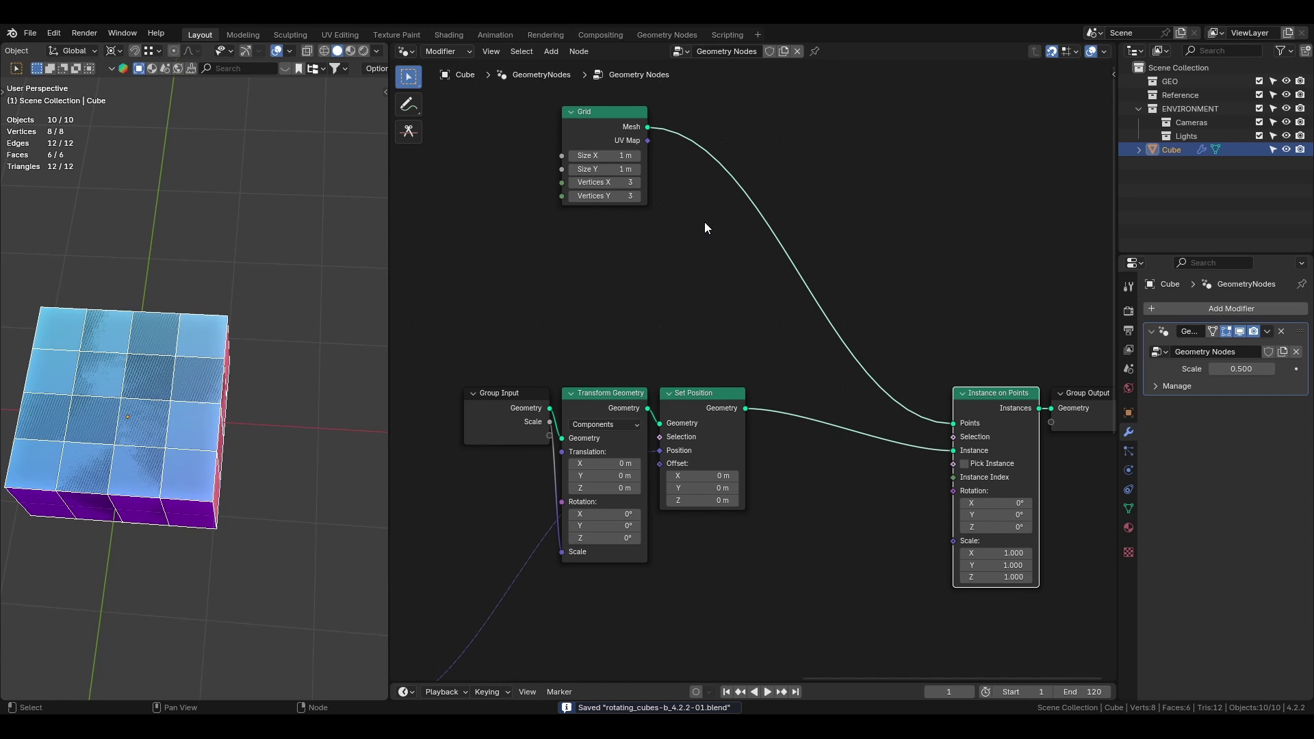
Step: Set the Grid node's Size X and Size Y to 8 m, save the file, and briefly play back the animation
drag(610, 155, 691, 169)
scroll(286, 271, down, 4)
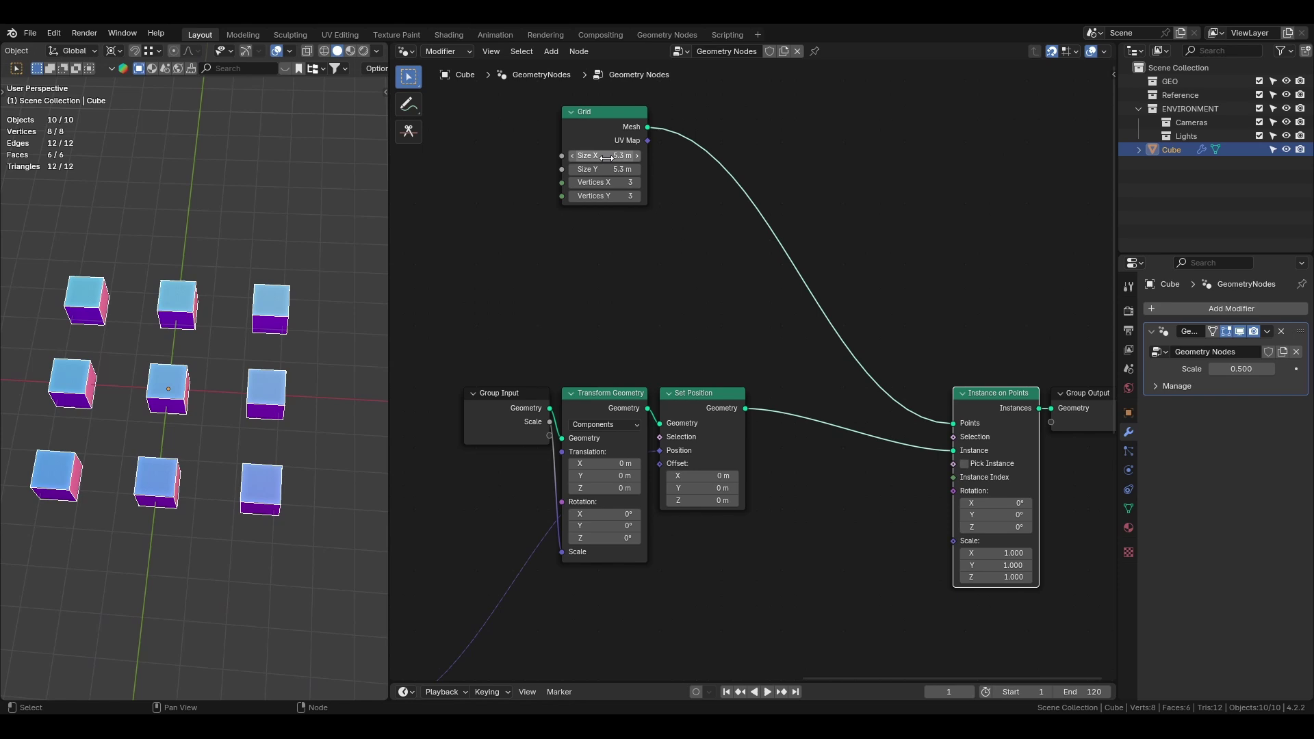
drag(607, 158, 606, 169)
key(Return)
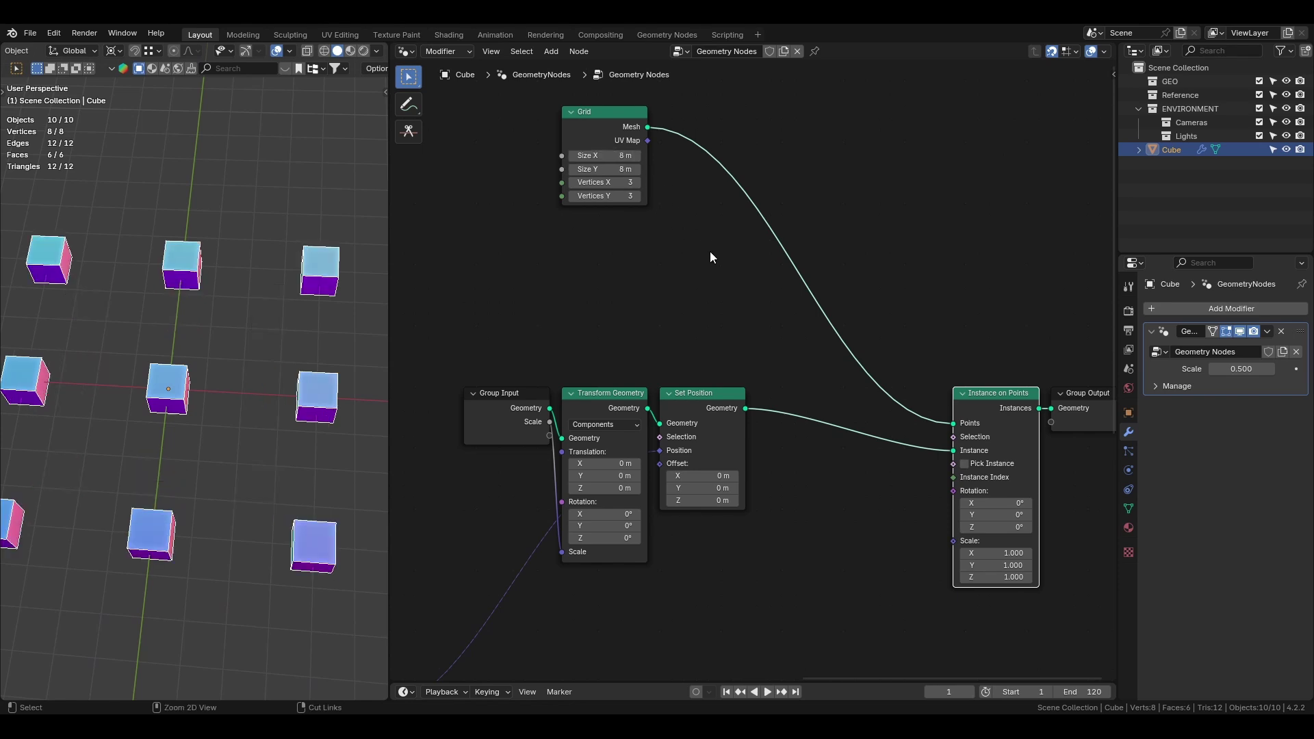
key(ctrl+s)
middle_drag(239, 309, 220, 356)
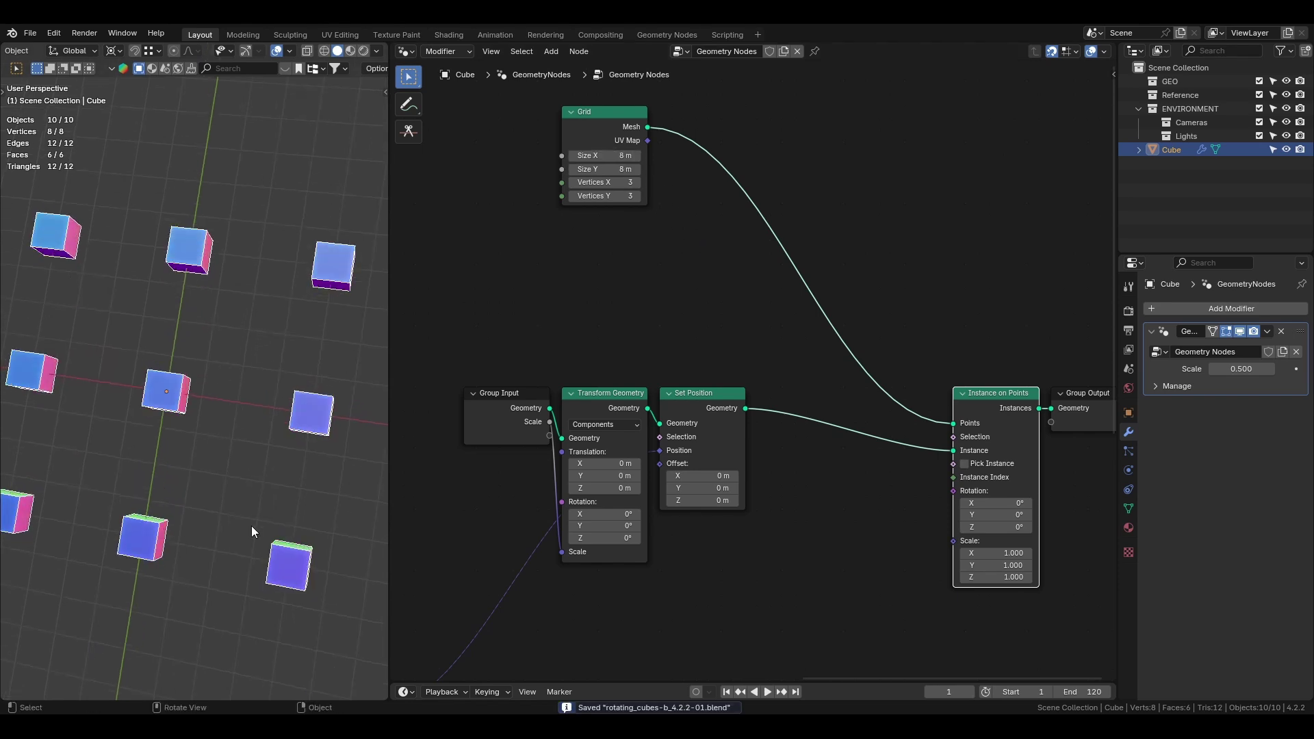
key(space)
key(Escape)
Step: Set the Grid node's Vertices X and Vertices Y to 5 and view the instances from the top
click(637, 182)
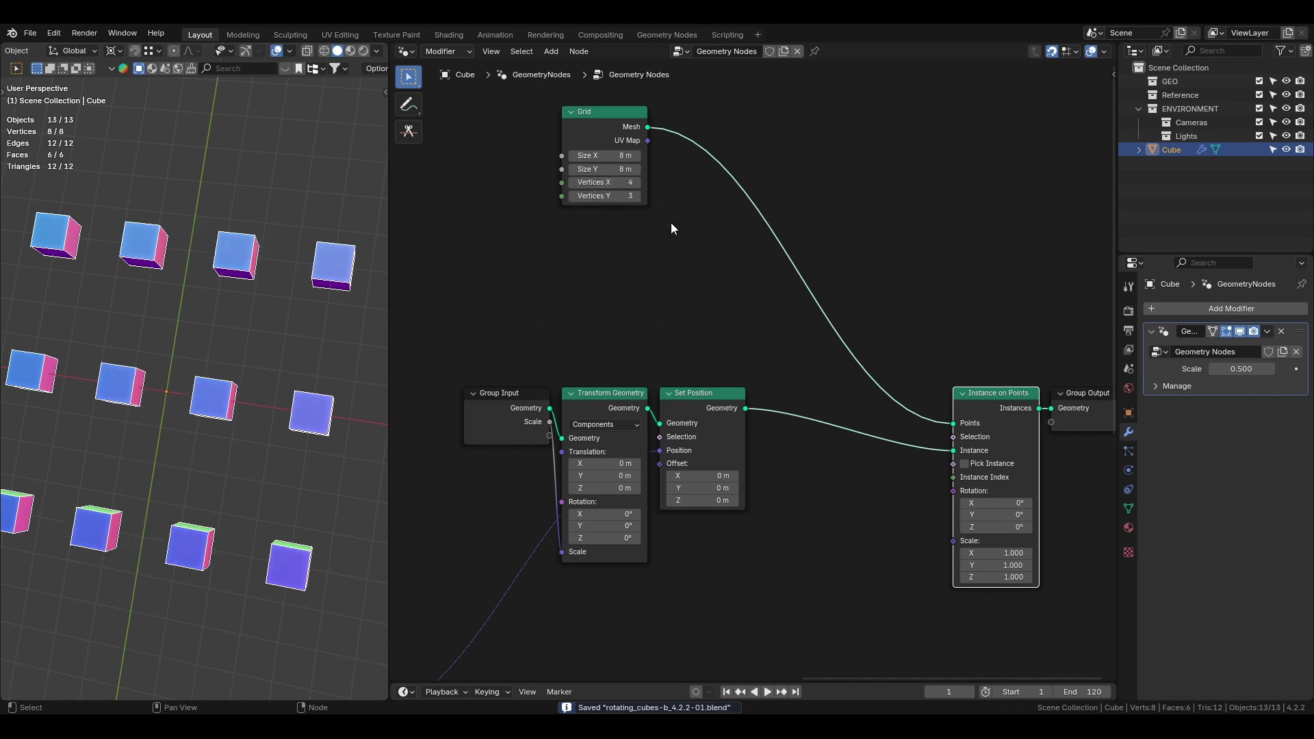
drag(604, 182, 605, 196)
text(5)
key(Return)
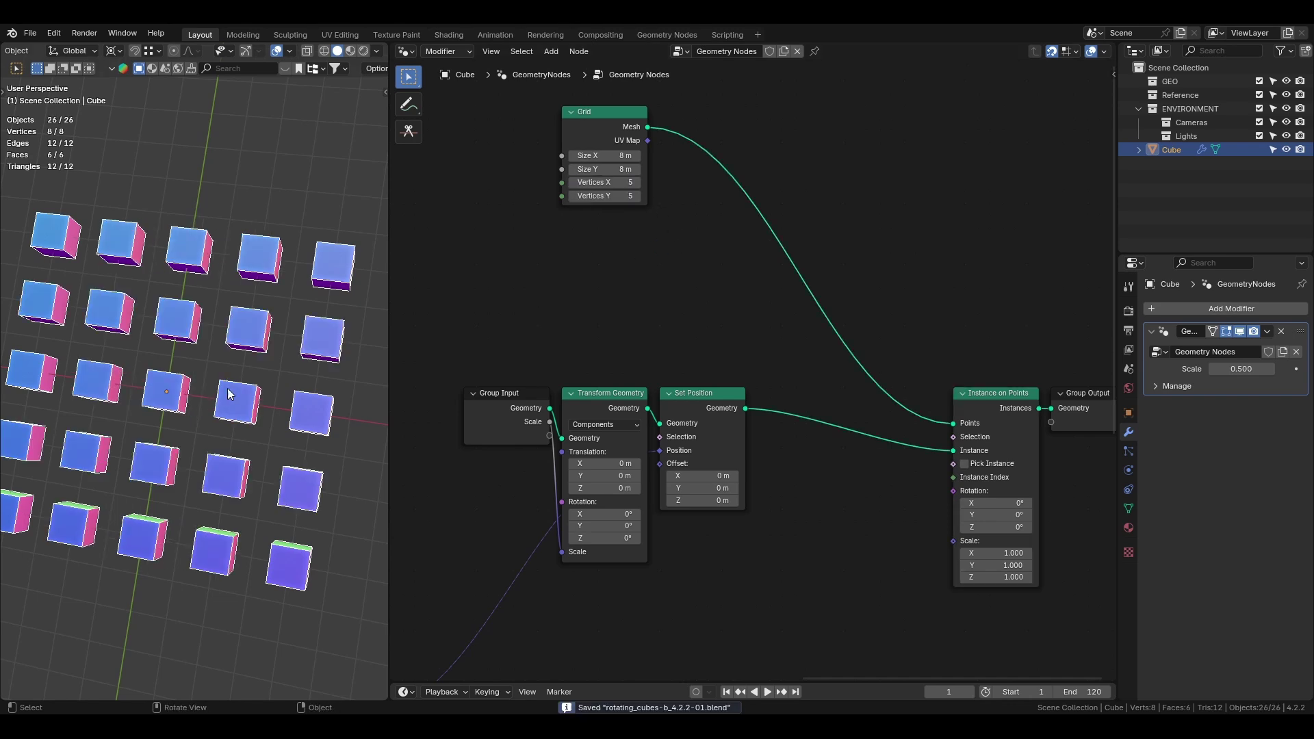
scroll(231, 383, down, 3)
key(KP_7)
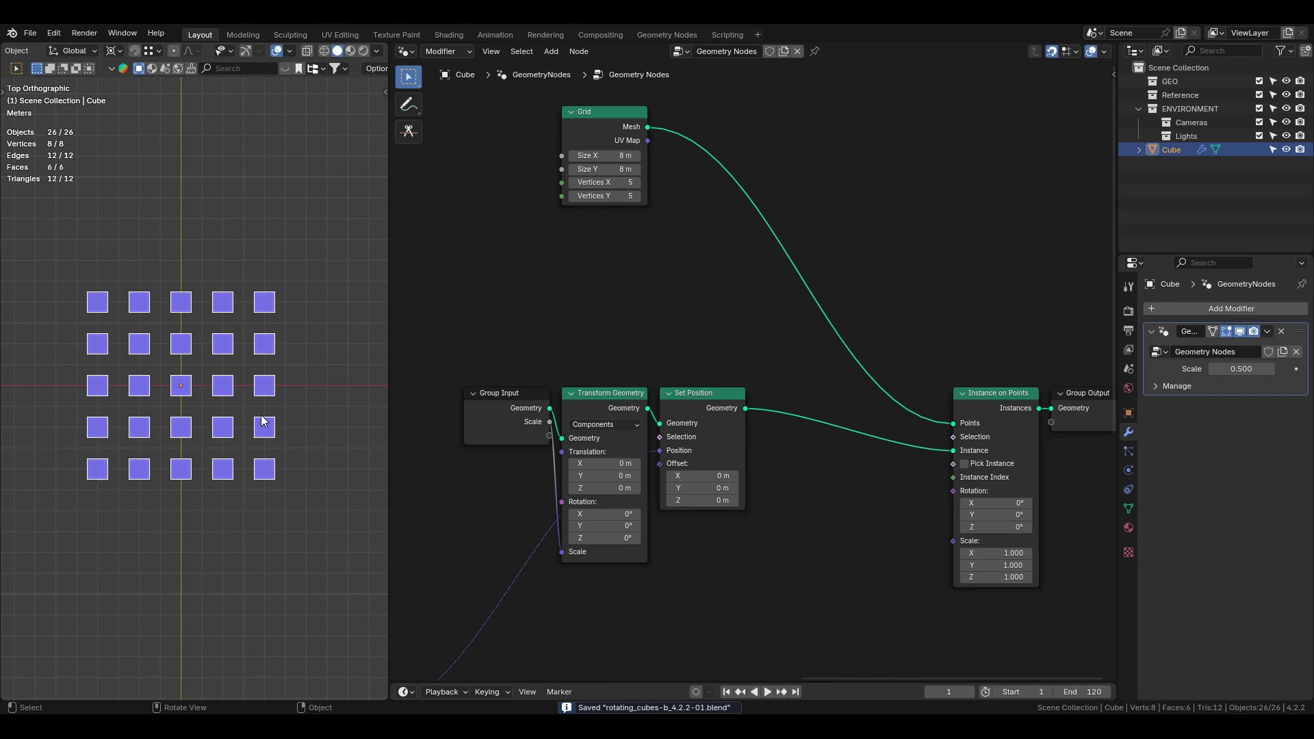
Step: Add a Floored Modulo math node linked to the Selection input of Instance on Points
drag(956, 437, 682, 263)
text(mod)
key(Return)
click(682, 263)
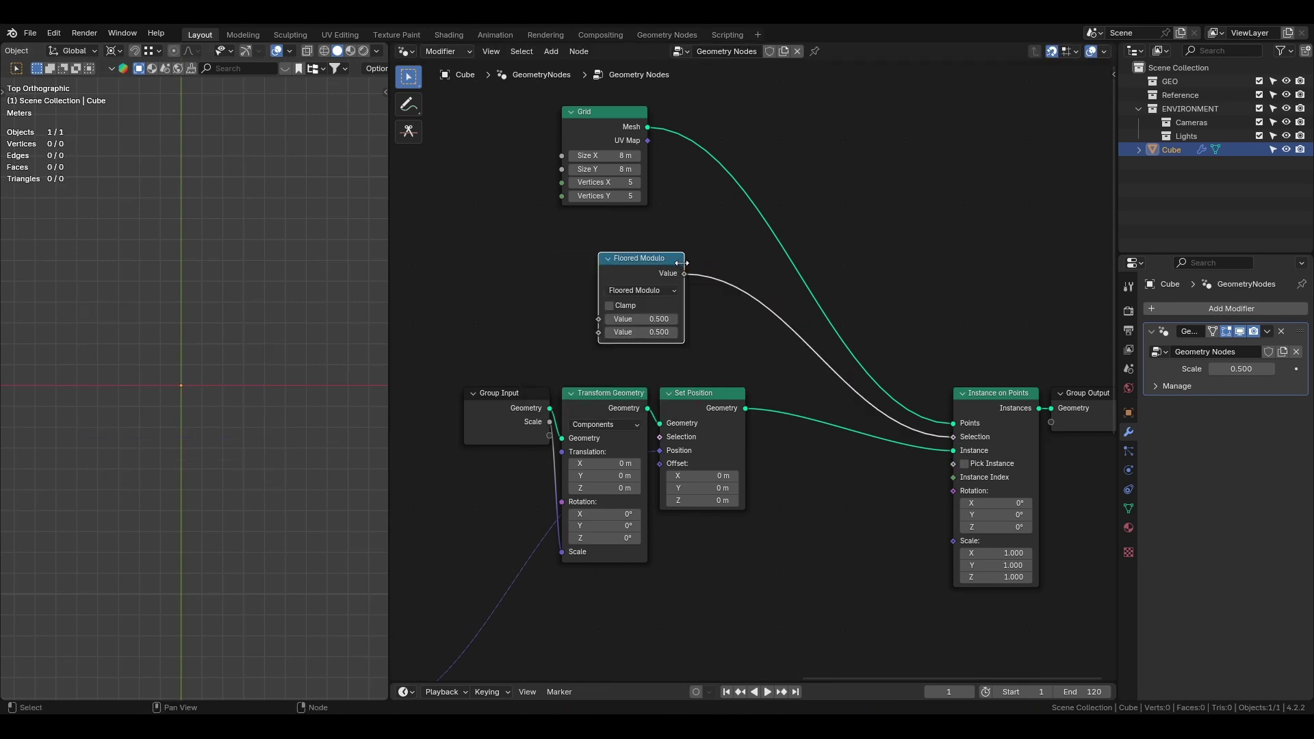
click(725, 294)
Step: Link a new Index node to Floored Modulo's first value and set the second value to 2
drag(672, 343, 597, 279)
text(ind)
key(Return)
click(658, 281)
click(715, 357)
text(2)
key(Return)
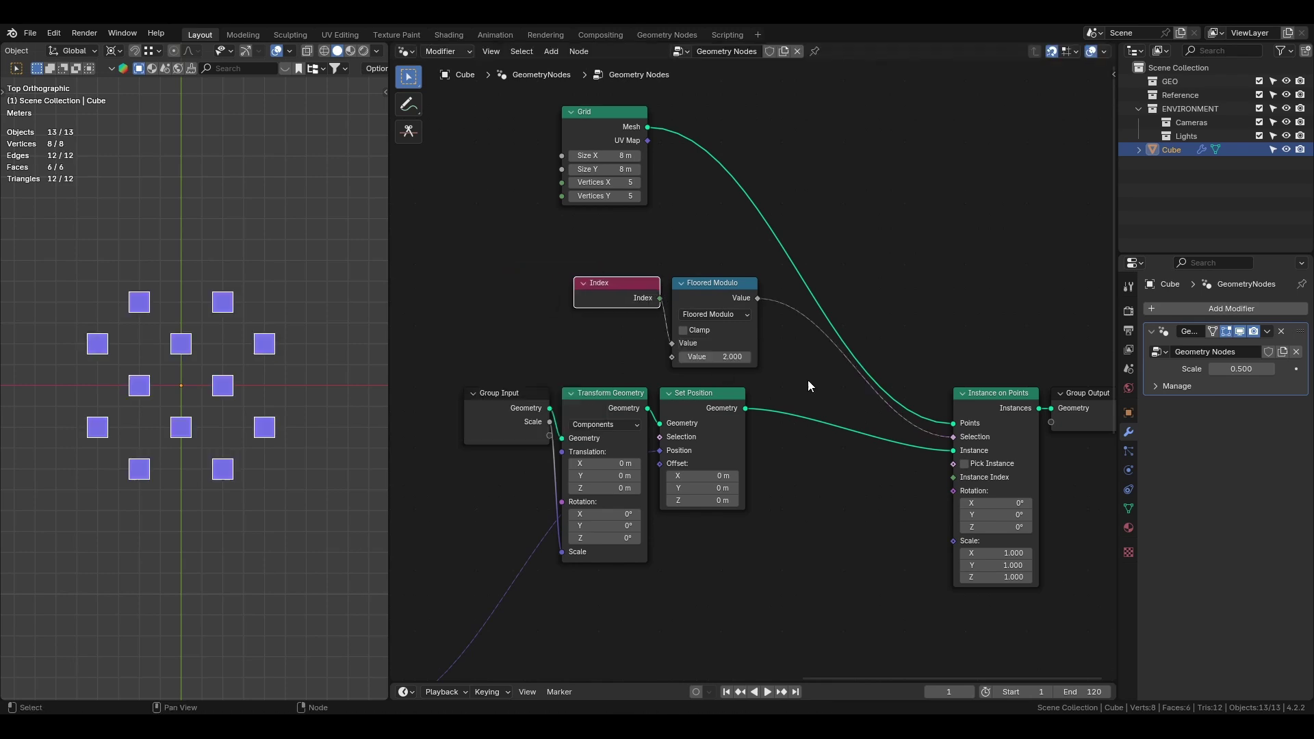
Step: Arrange the Index and Floored Modulo nodes above Set Position with the Grid node close above, and save the file
drag(807, 380, 637, 288)
key(g)
middle_drag(135, 479, 323, 441)
key(ctrl+s)
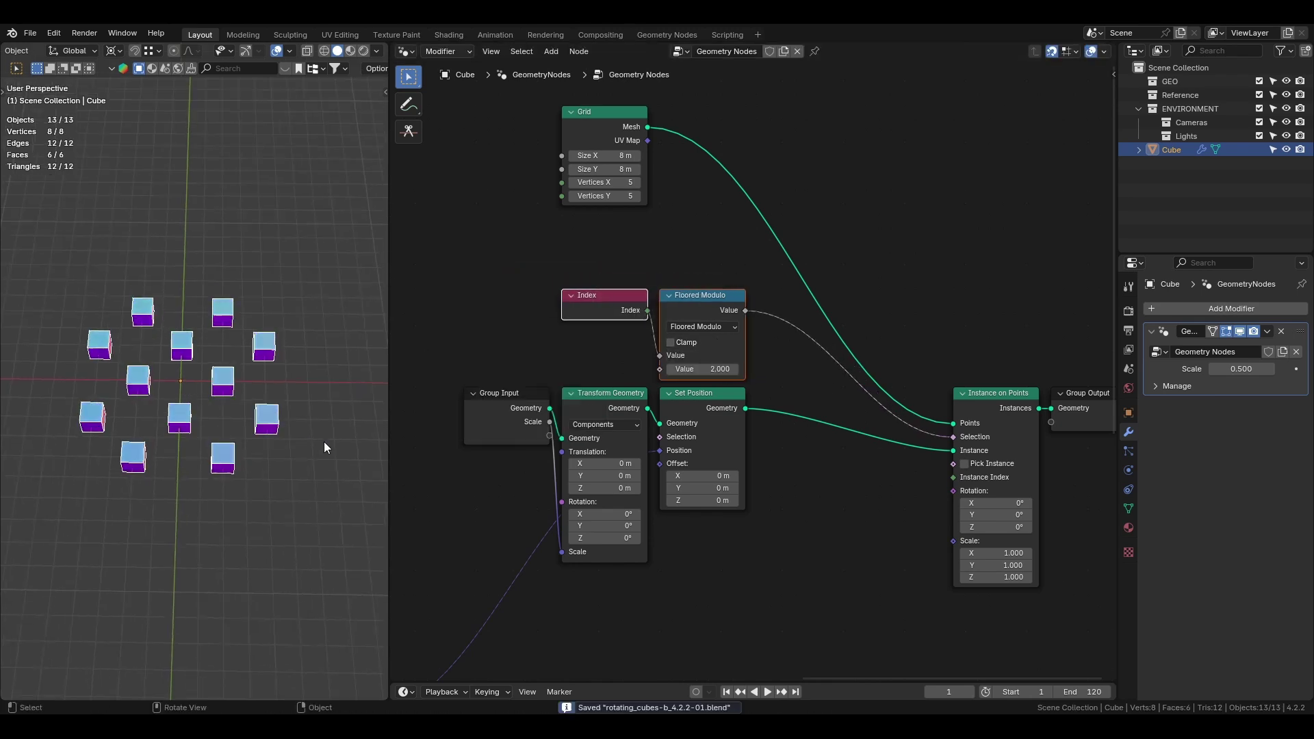
drag(611, 124, 612, 193)
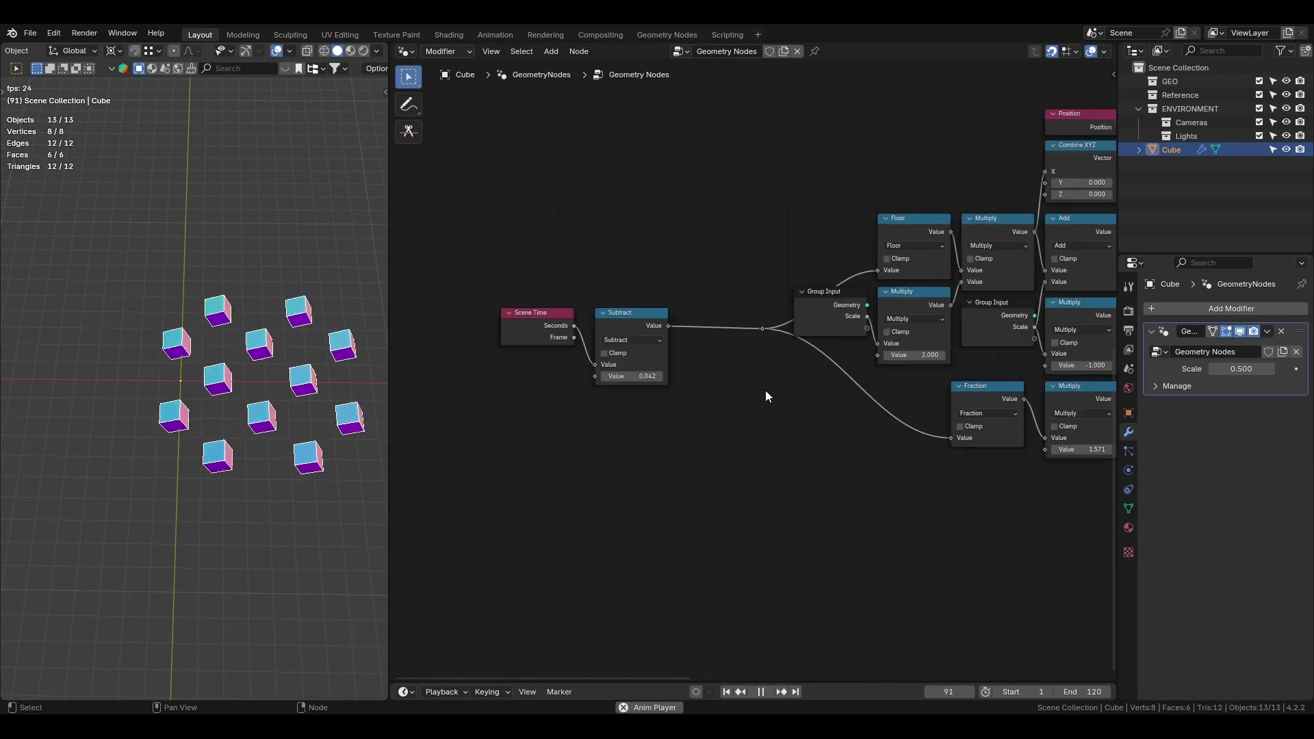
Step: Duplicate the Subtract node onto its link to the reroute and change the duplicate's operation to Multiply
scroll(765, 390, up, 3)
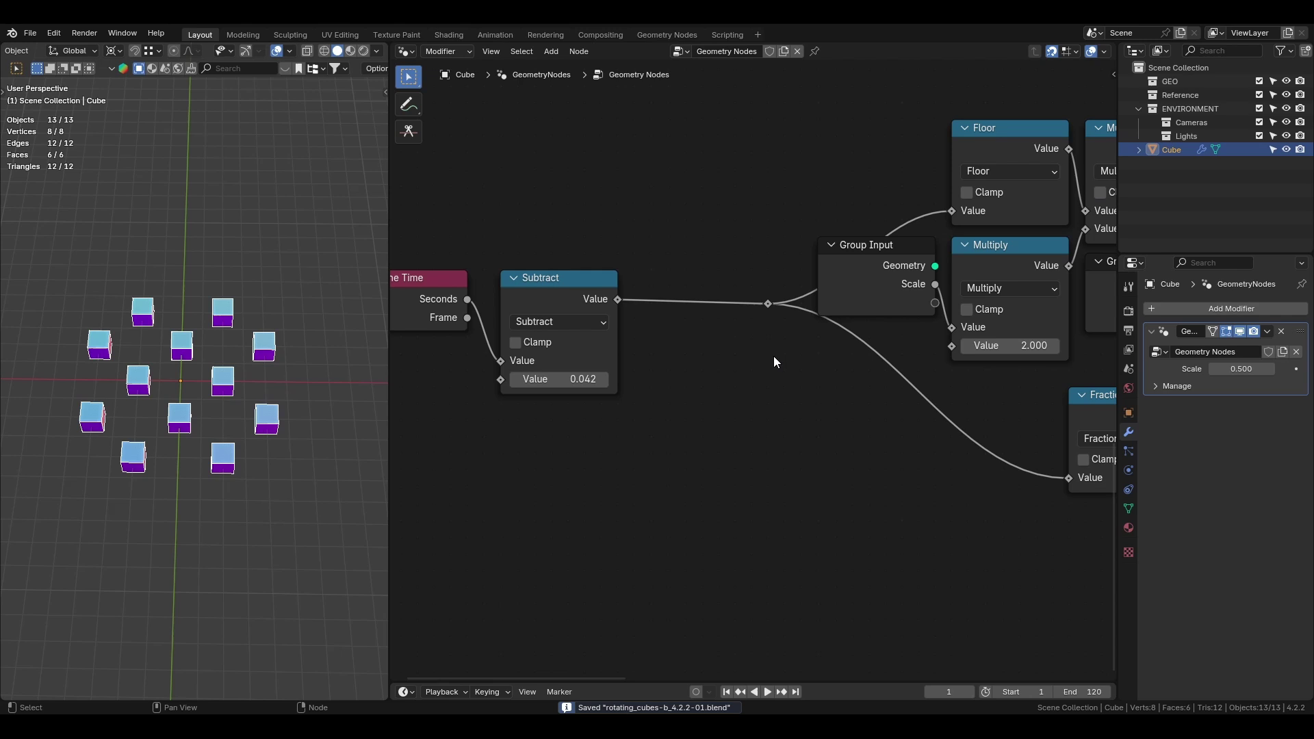
key(shift+d)
click(691, 286)
click(551, 321)
click(588, 399)
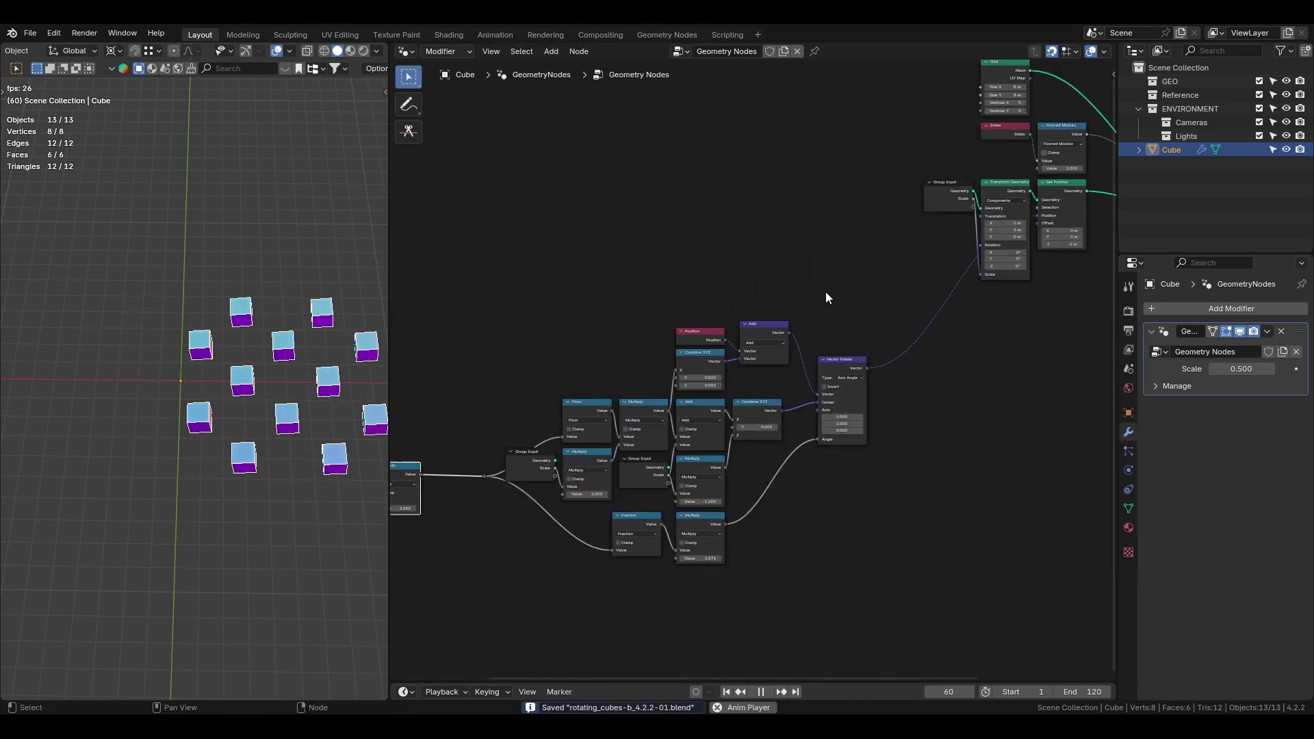
Step: In top view, duplicate the cube object and move the copy 2 m along Y using a snap base point
scroll(840, 189, up, 2)
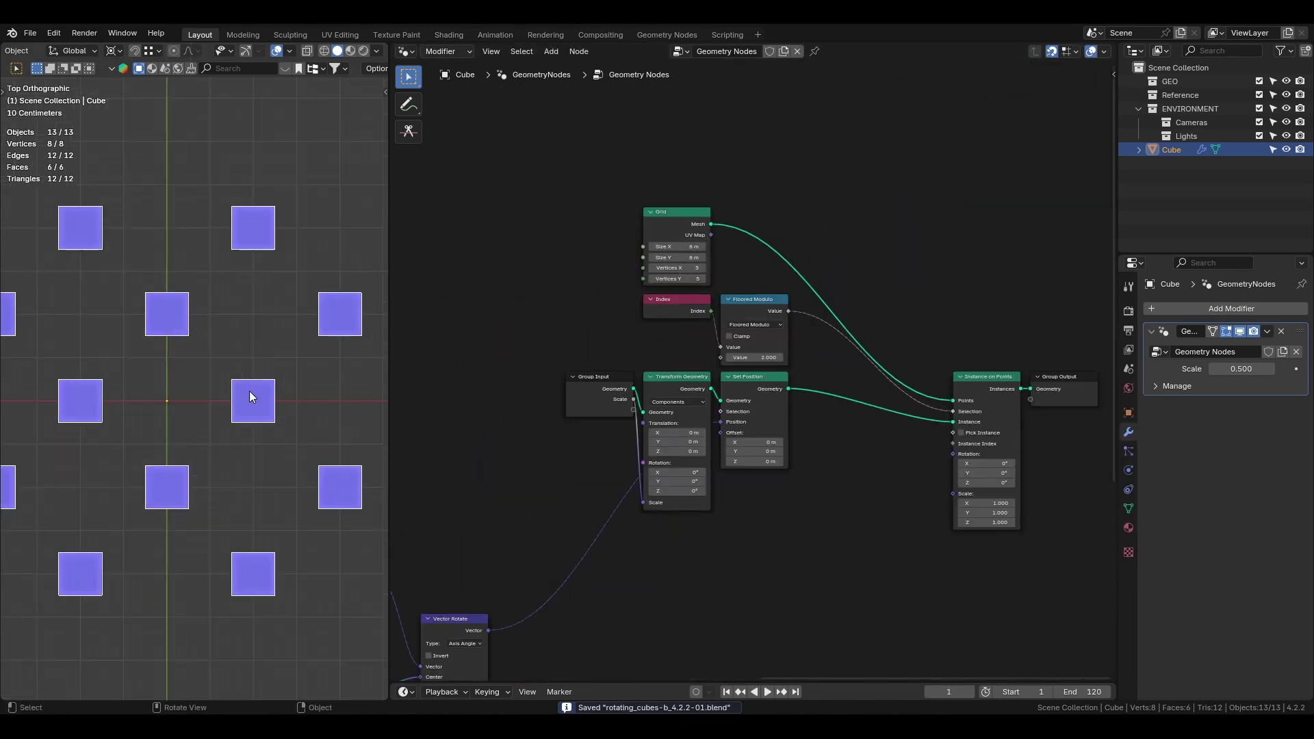
scroll(249, 392, down, 2)
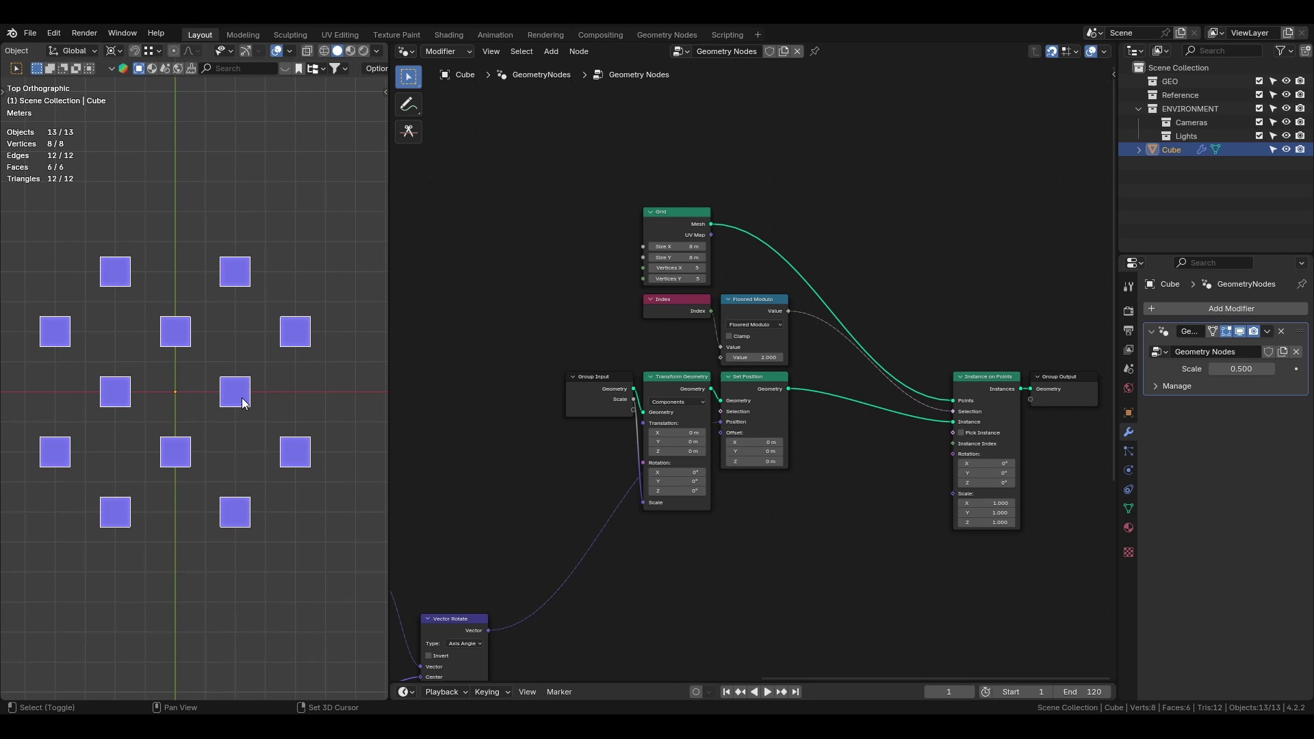
key(shift+d)
key(y)
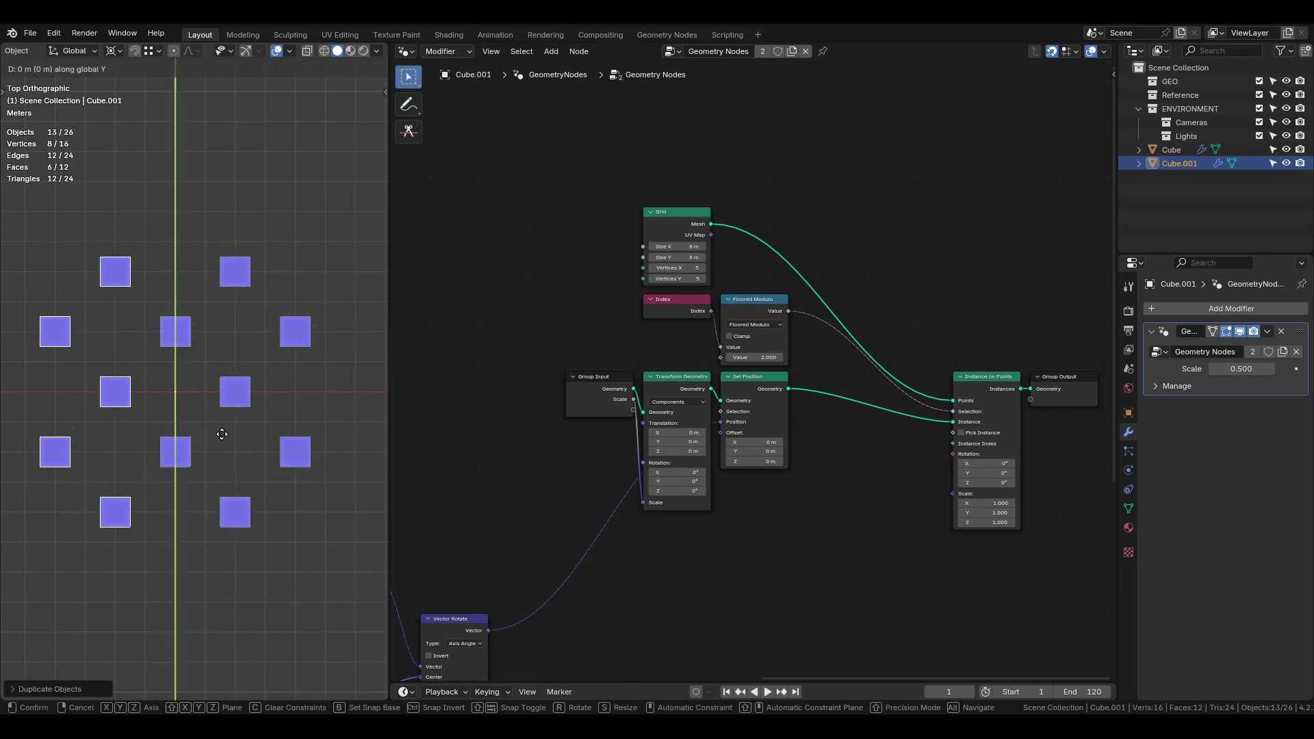
key(b)
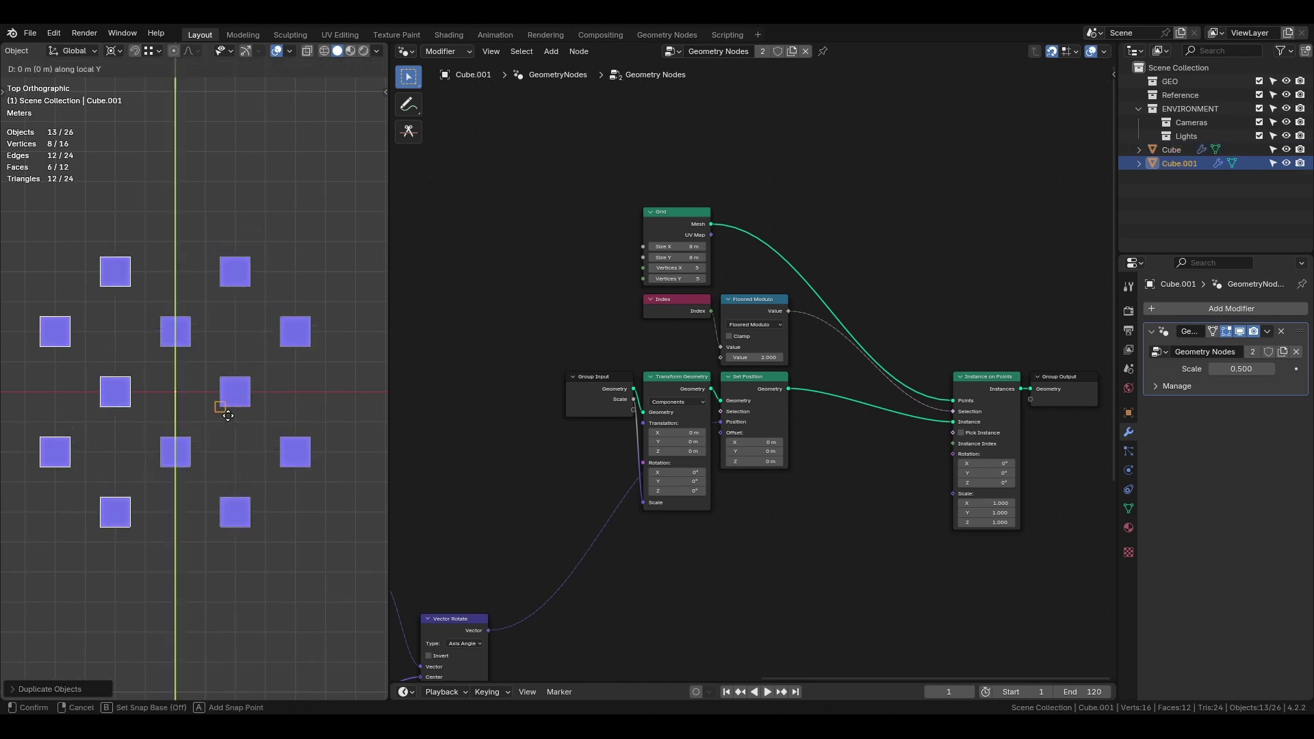
click(227, 414)
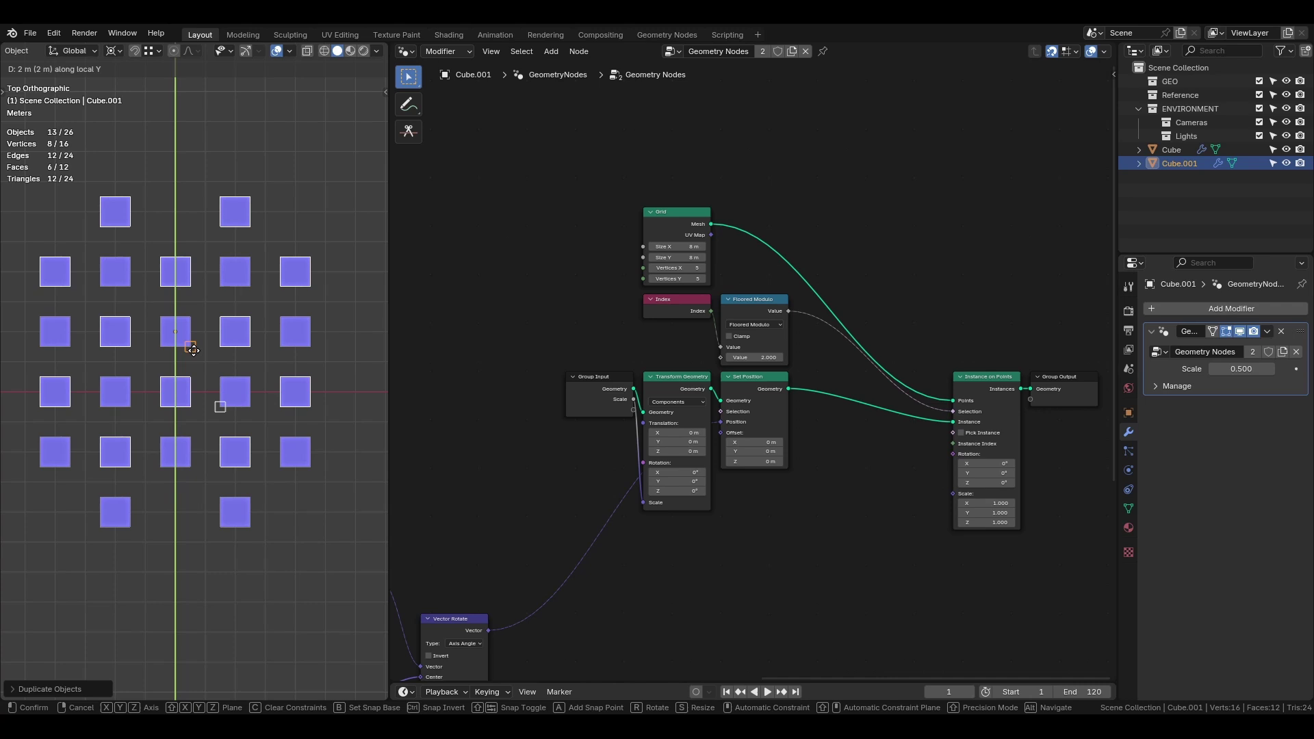
click(193, 350)
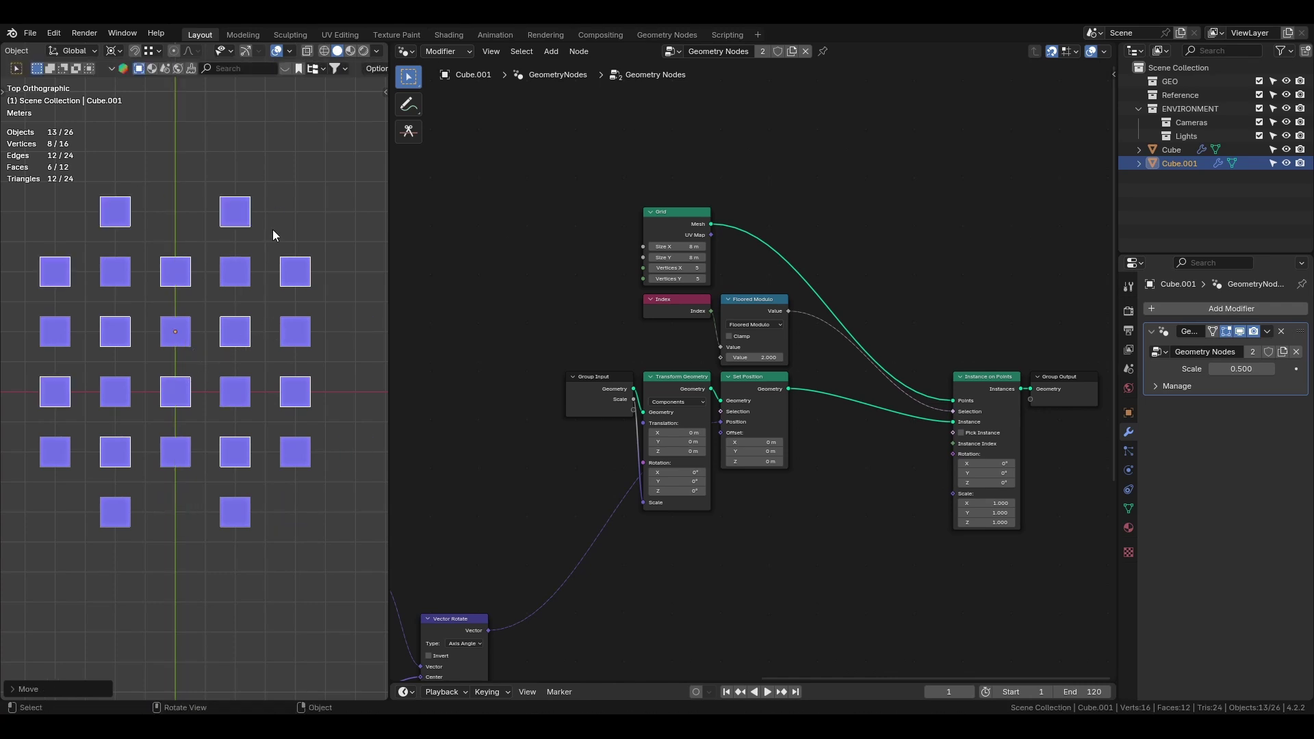
Step: Change the transform pivot point and rotate the duplicated cube grid a quarter turn clockwise
click(113, 53)
click(137, 86)
key(r)
key(Return)
Step: Play back both cube grids rolling in perpendicular directions, stop the playback, and save the file
key(space)
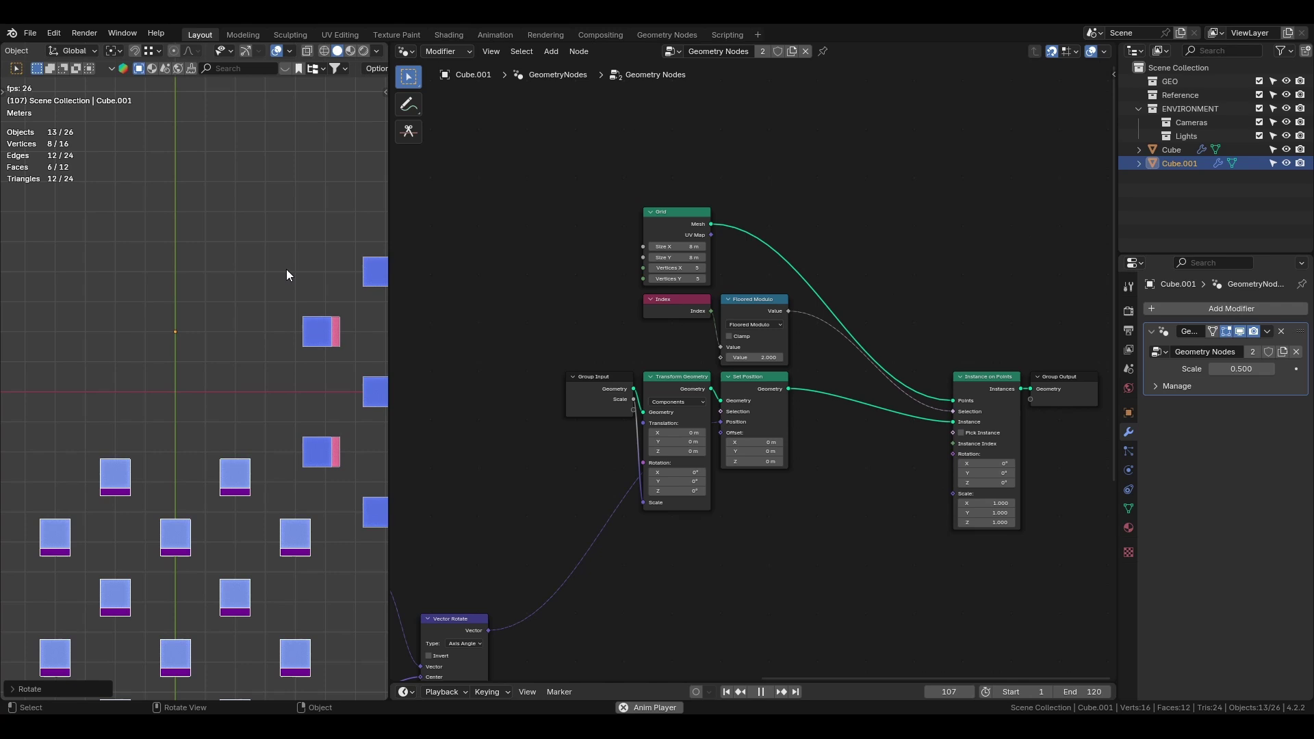
key(space)
key(ctrl+s)
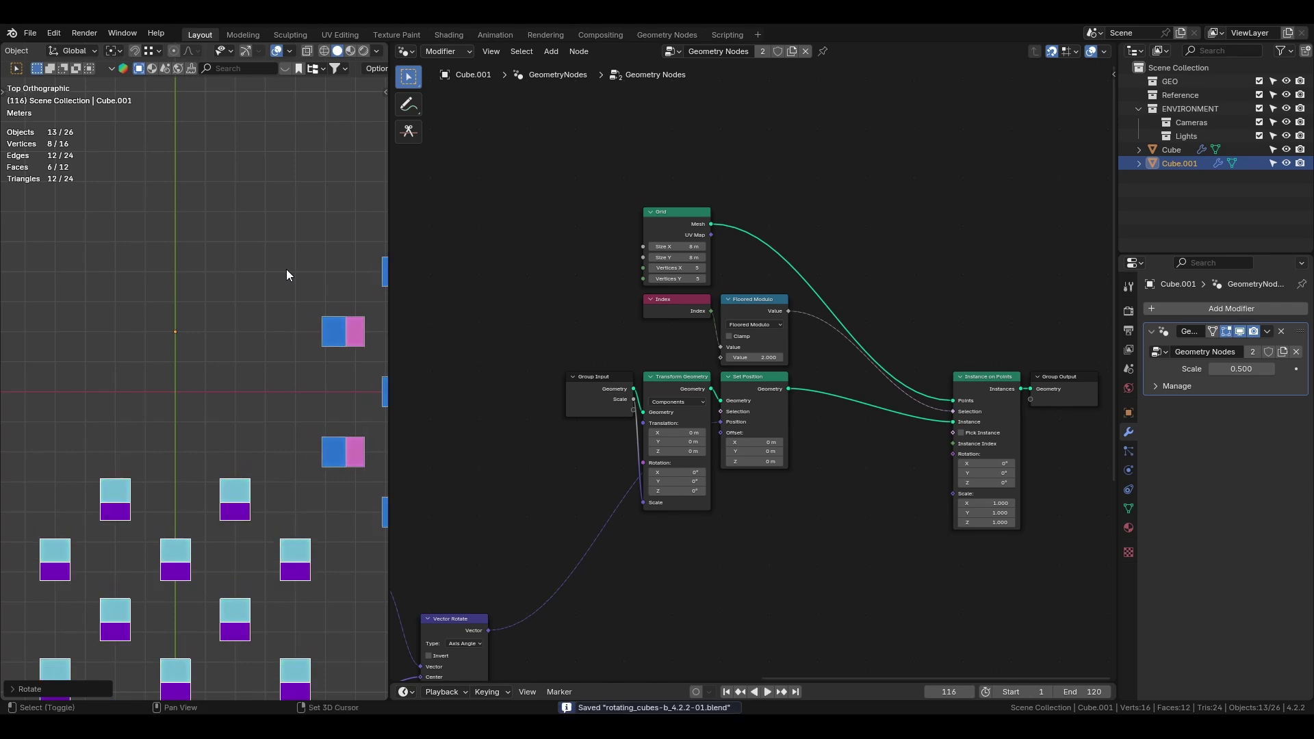
Step: Return the animation to the first frame and save the file
key(shift+Left)
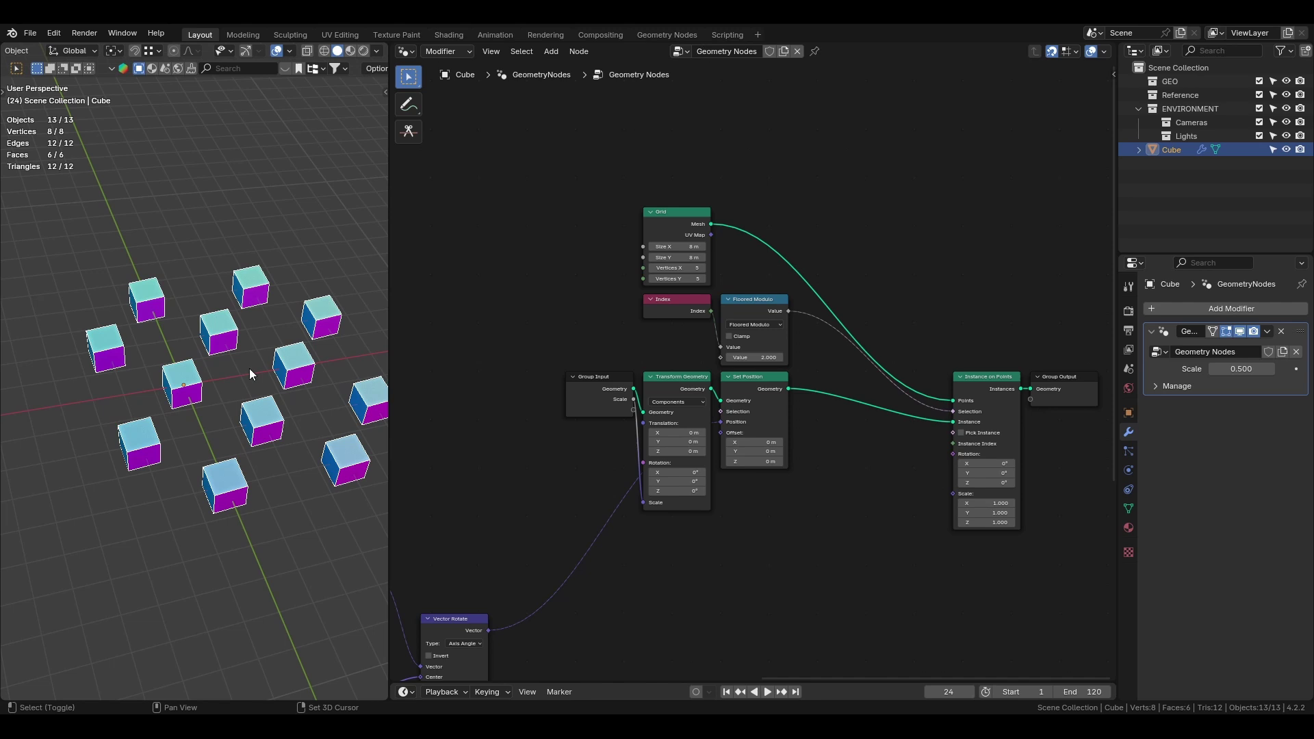
key(ctrl+s)
key(shift+Left)
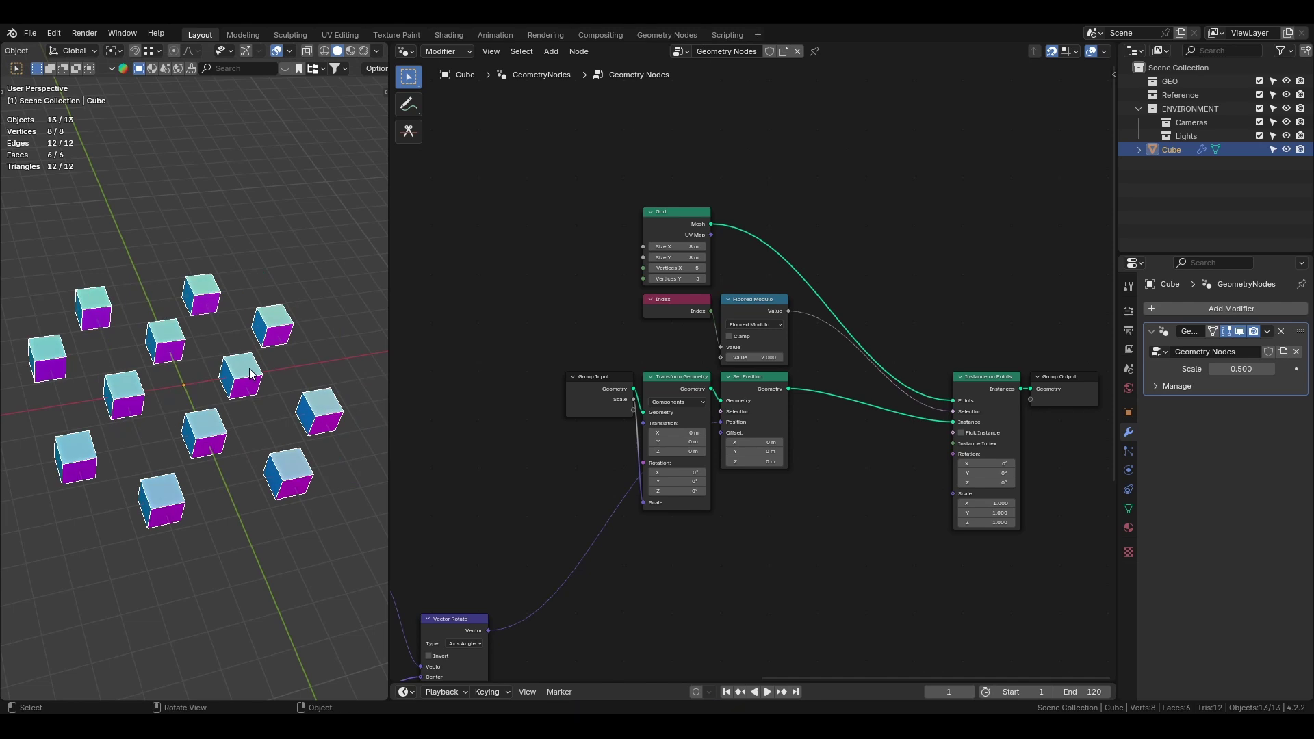
key(ctrl+s)
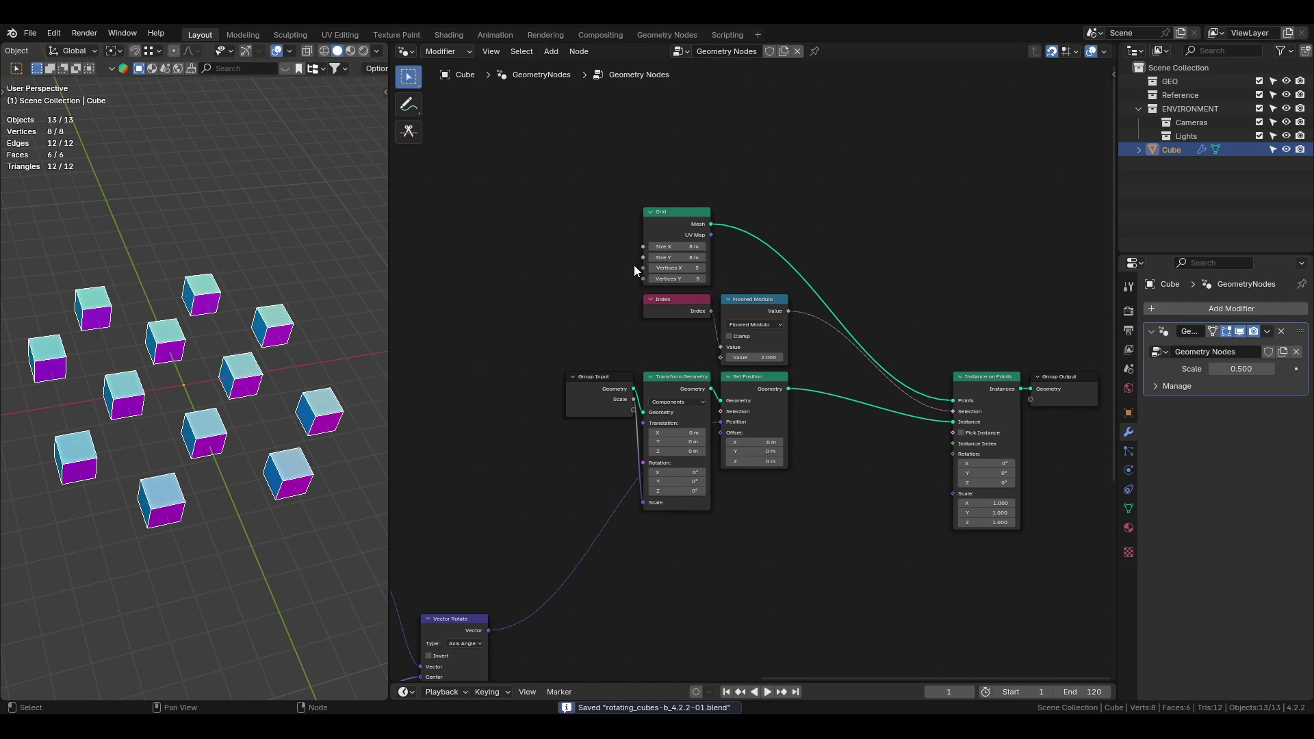
Step: Move the Group Input, Transform Geometry and Set Position nodes down and slightly left, away from the Index and Floored Modulo nodes
middle_drag(866, 370, 779, 234)
middle_drag(914, 256, 844, 188)
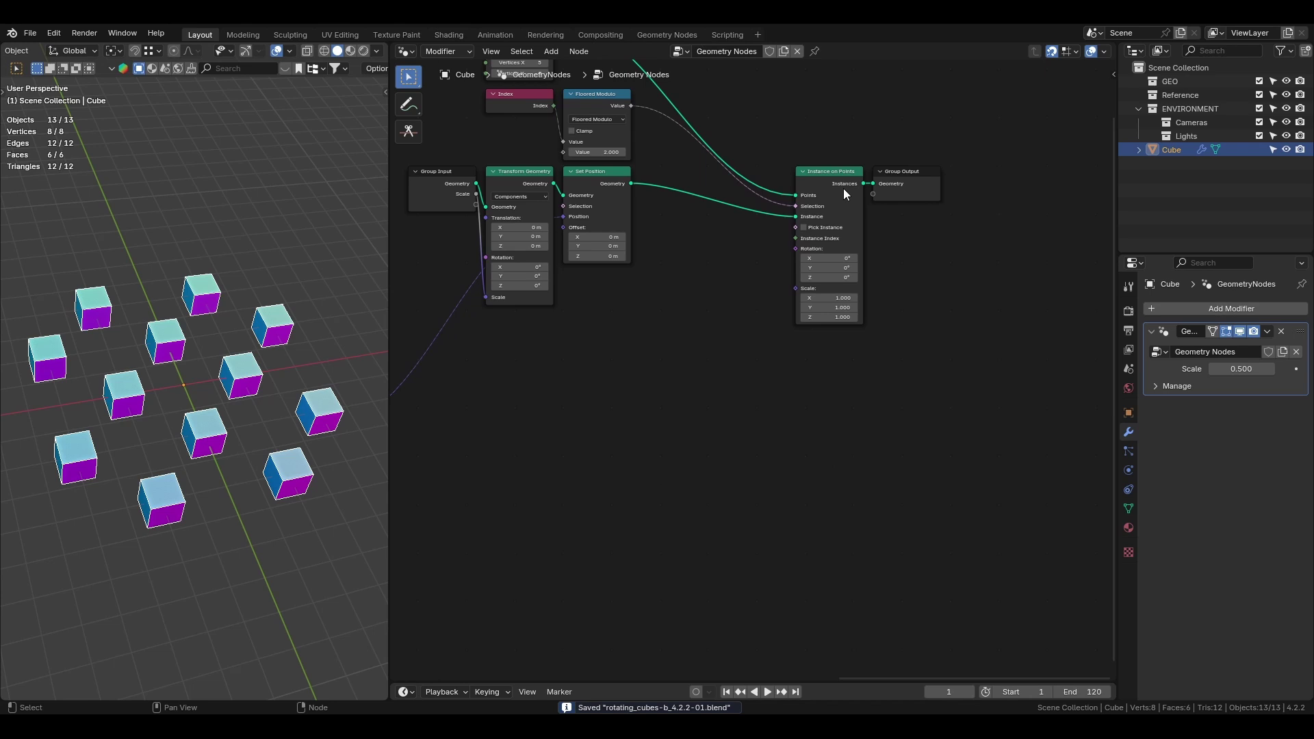
drag(436, 325, 616, 189)
key(g)
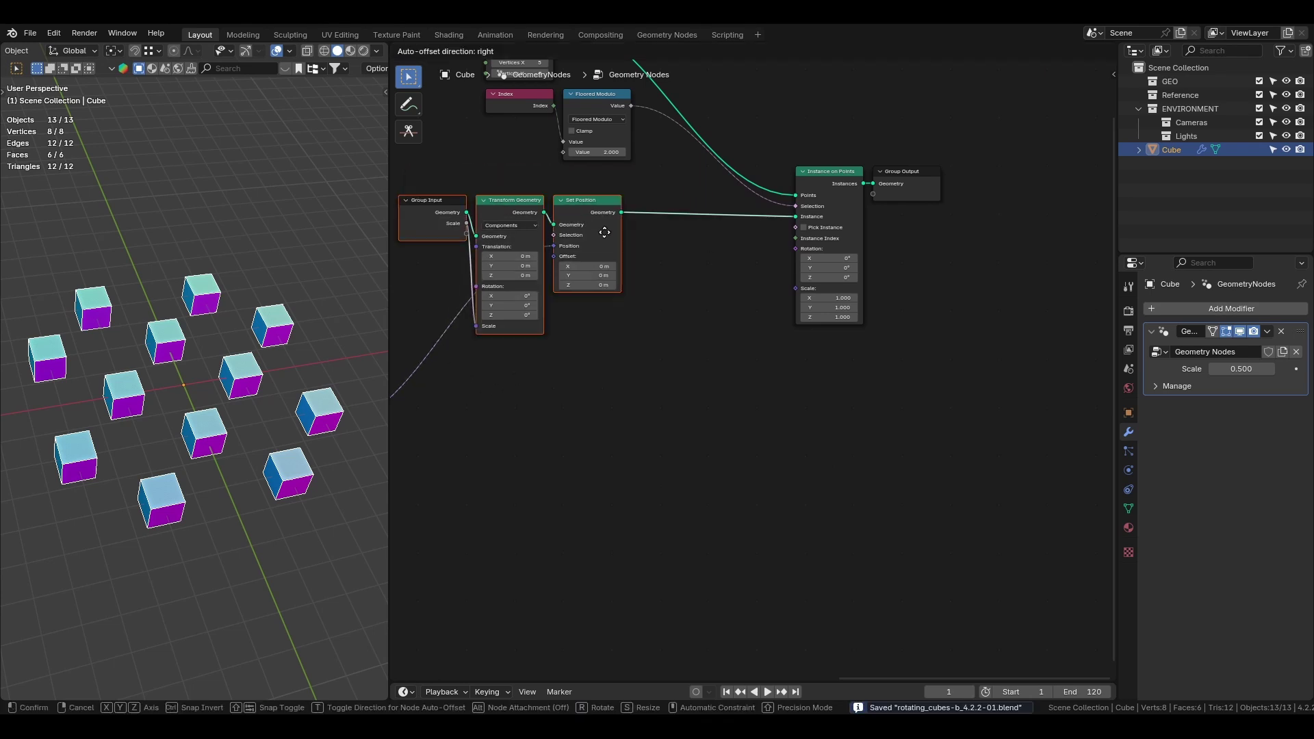
click(588, 268)
Step: Add a Set Material node on the link between Set Position and the Instance input of Instance on Points
scroll(659, 310, up, 3)
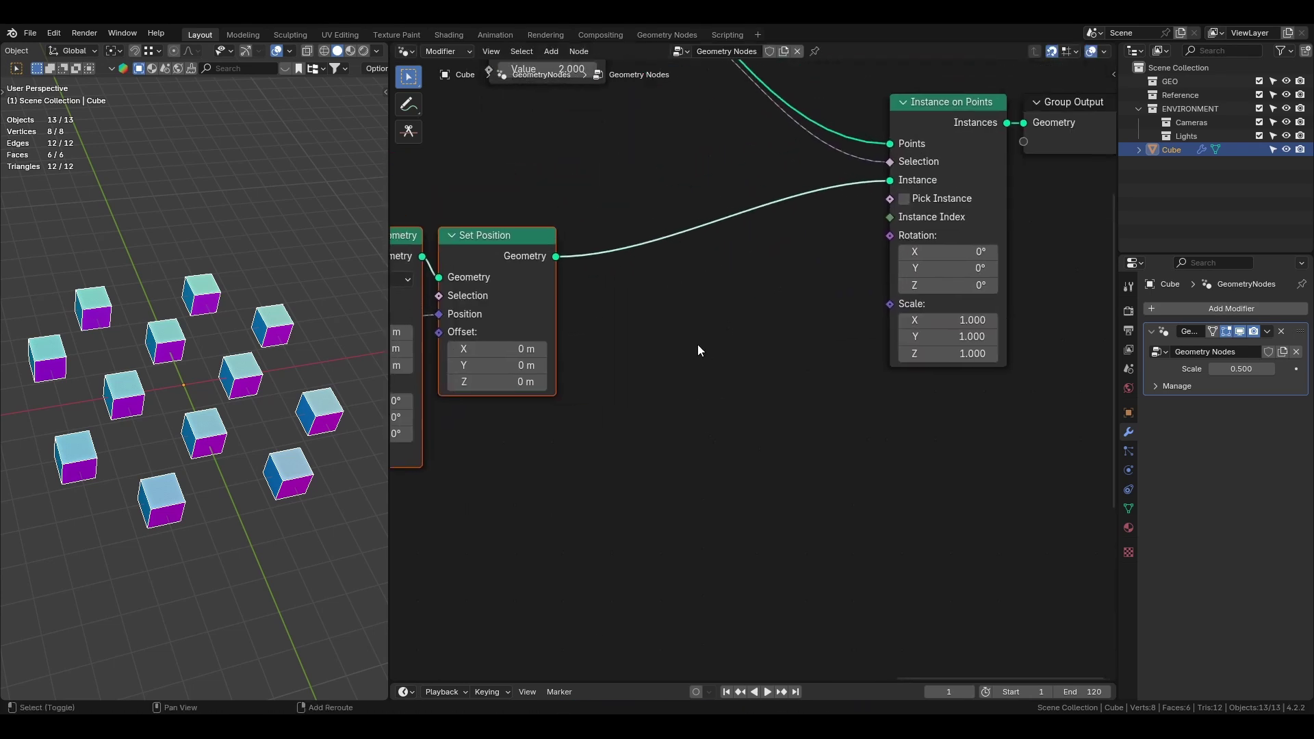
key(shift+a)
text(set)
key(Return)
click(607, 232)
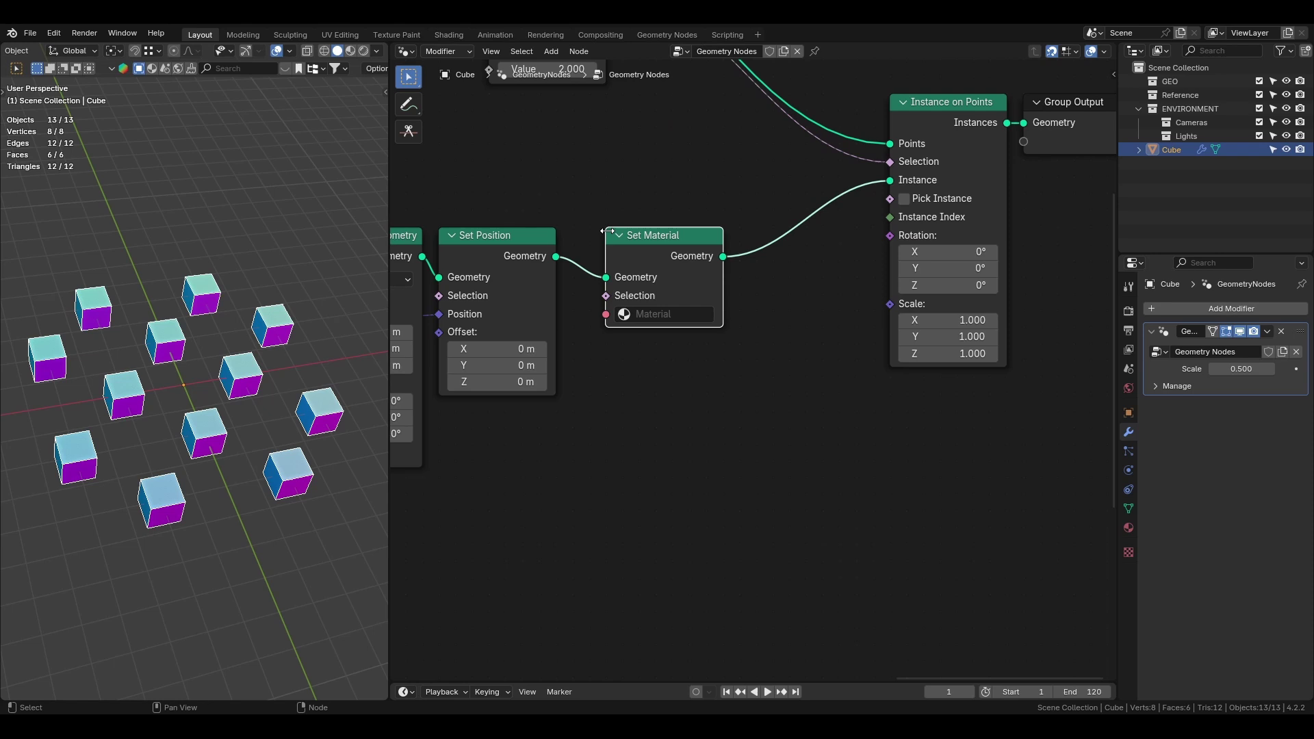
key(g)
click(689, 283)
middle_drag(610, 192, 743, 431)
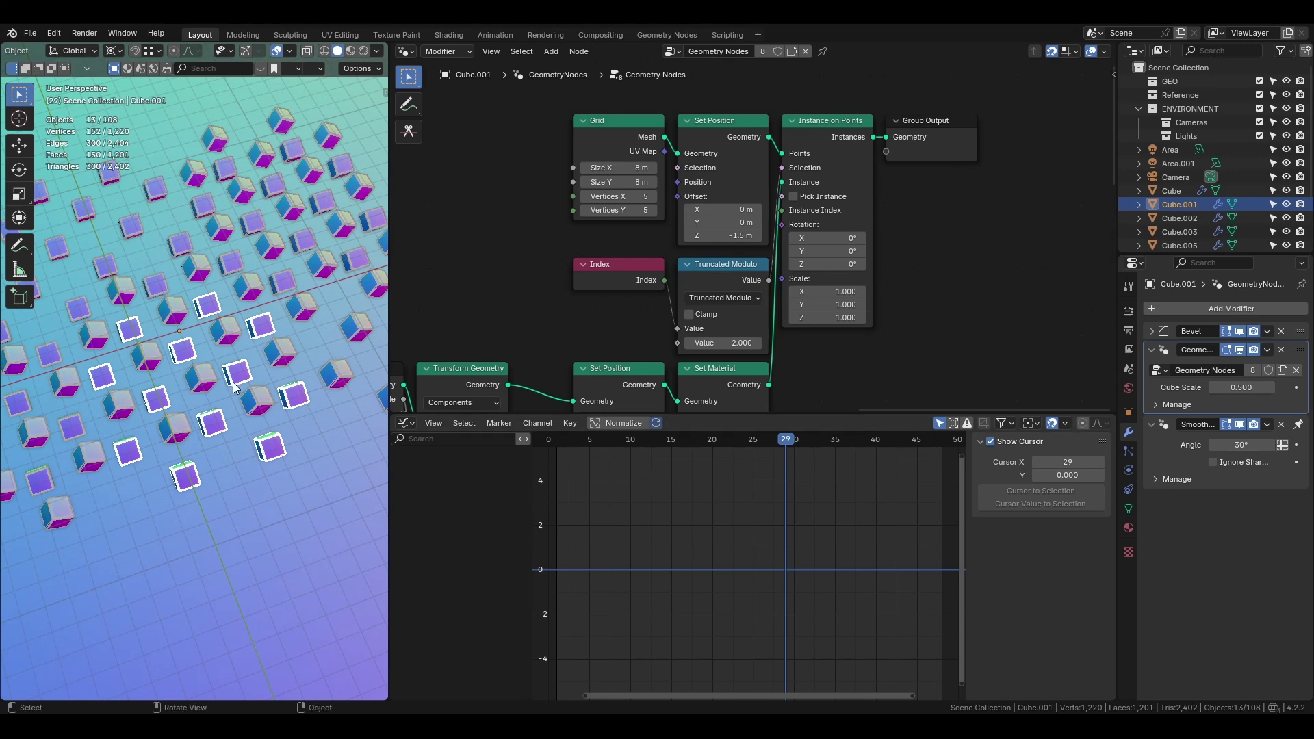
Step: Save the finished scene, switch the viewport to Rendered shading without overlays, and return to the first frame
key(t)
key(ctrl+s)
key(z)
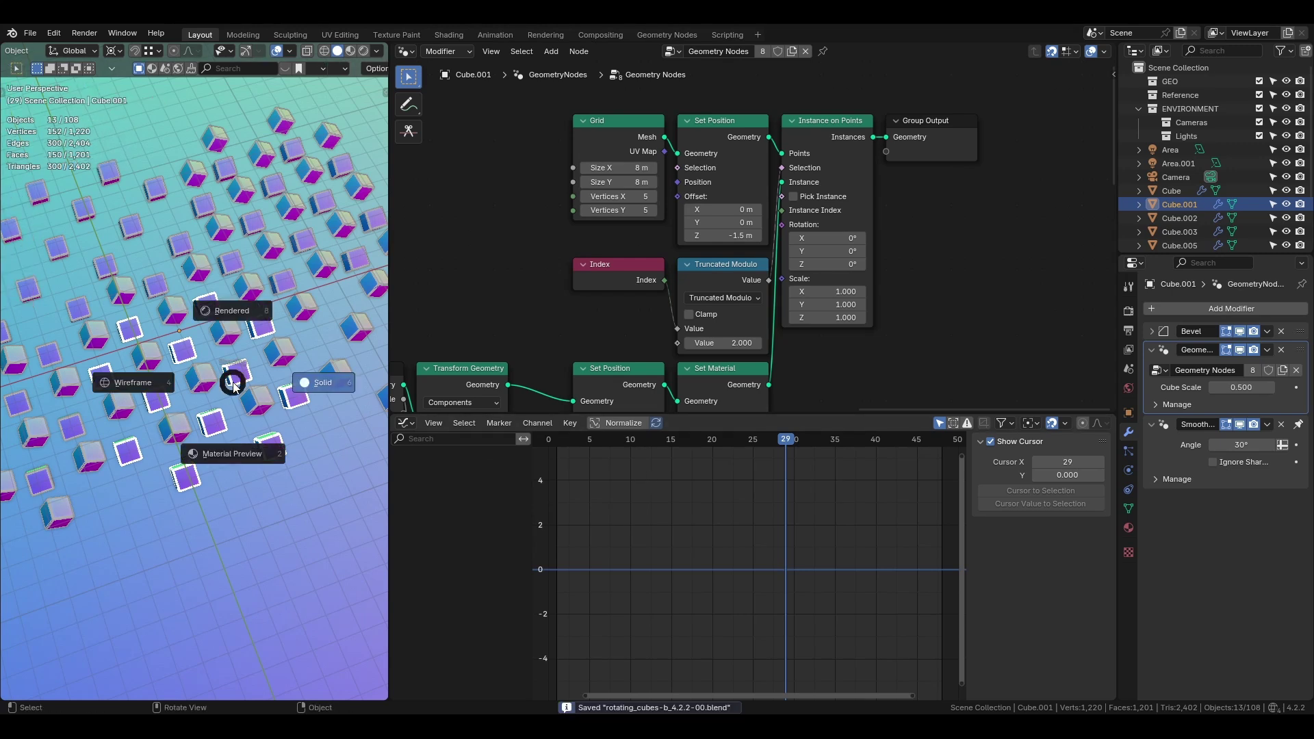
click(234, 314)
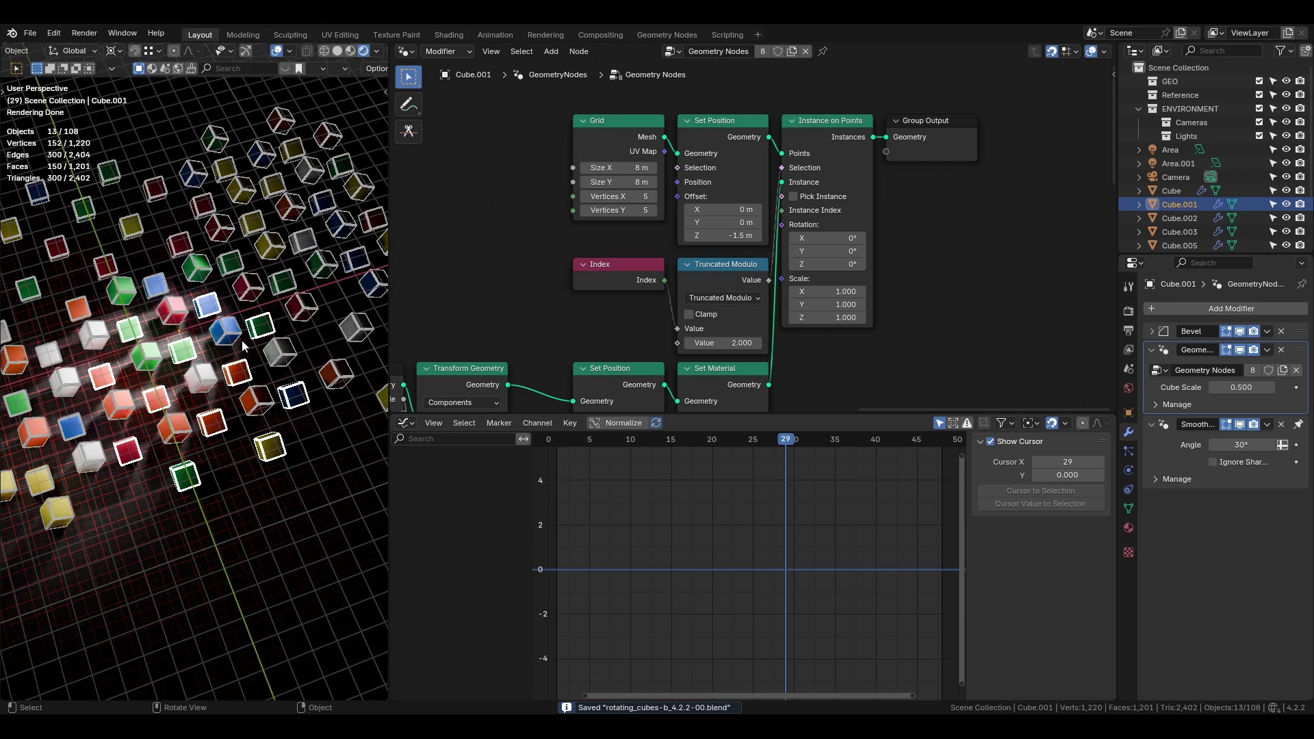
click(277, 51)
middle_drag(215, 414, 189, 395)
key(shift+Left)
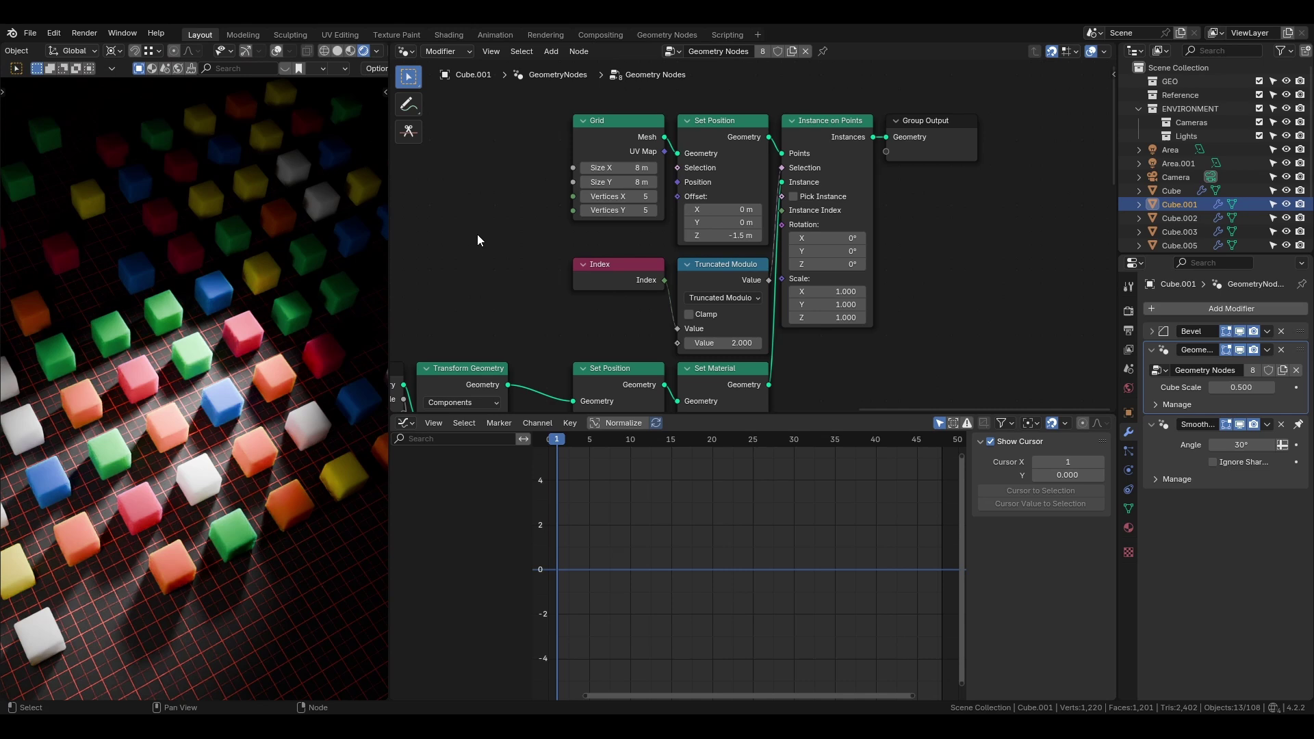
Step: Switch the geometry node editor to the Shader Editor and bring up the plain_color material nodes of the Cube object
click(407, 51)
click(438, 198)
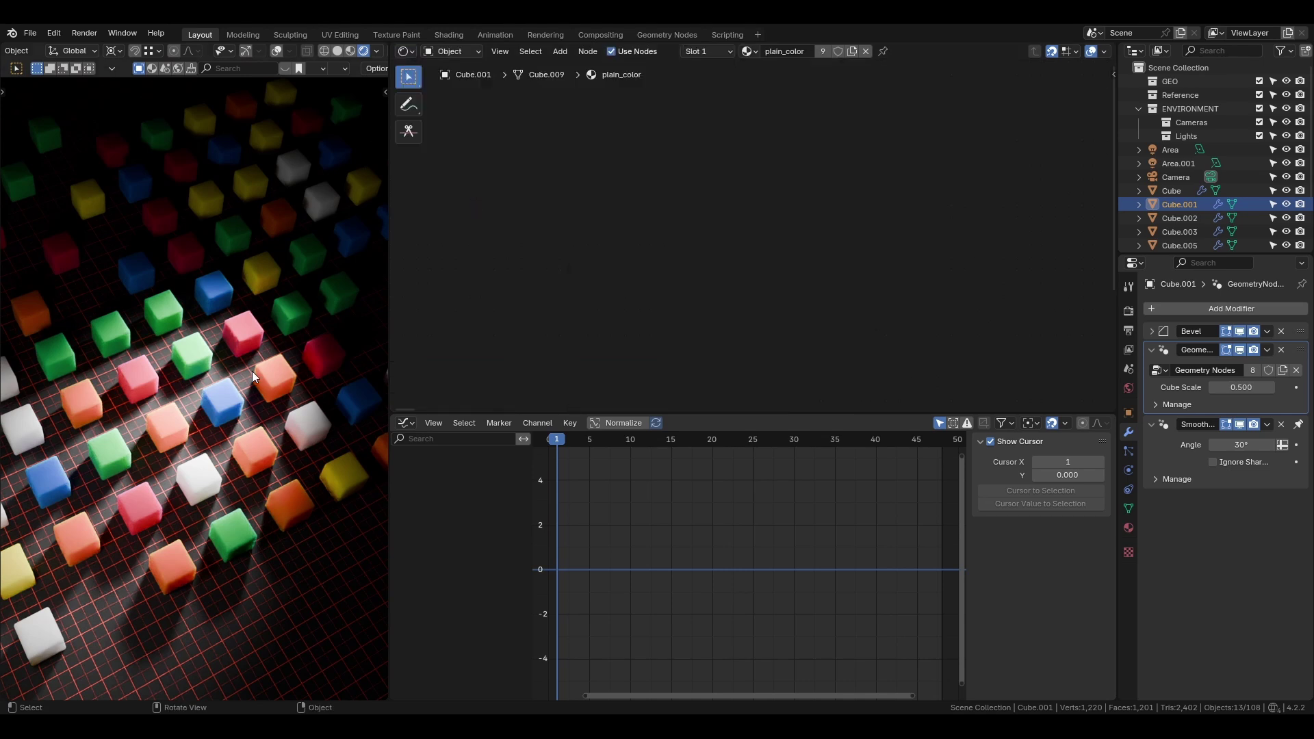
click(231, 395)
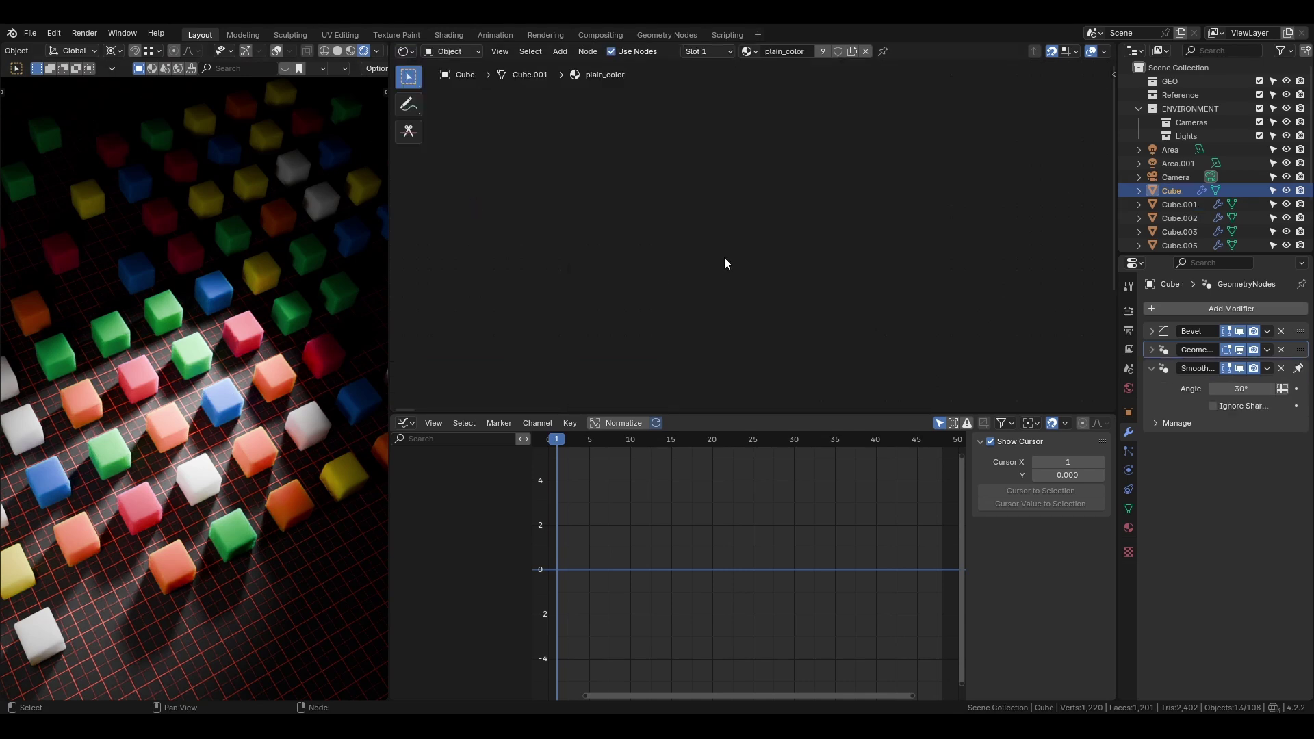
key(Home)
scroll(827, 243, up, 5)
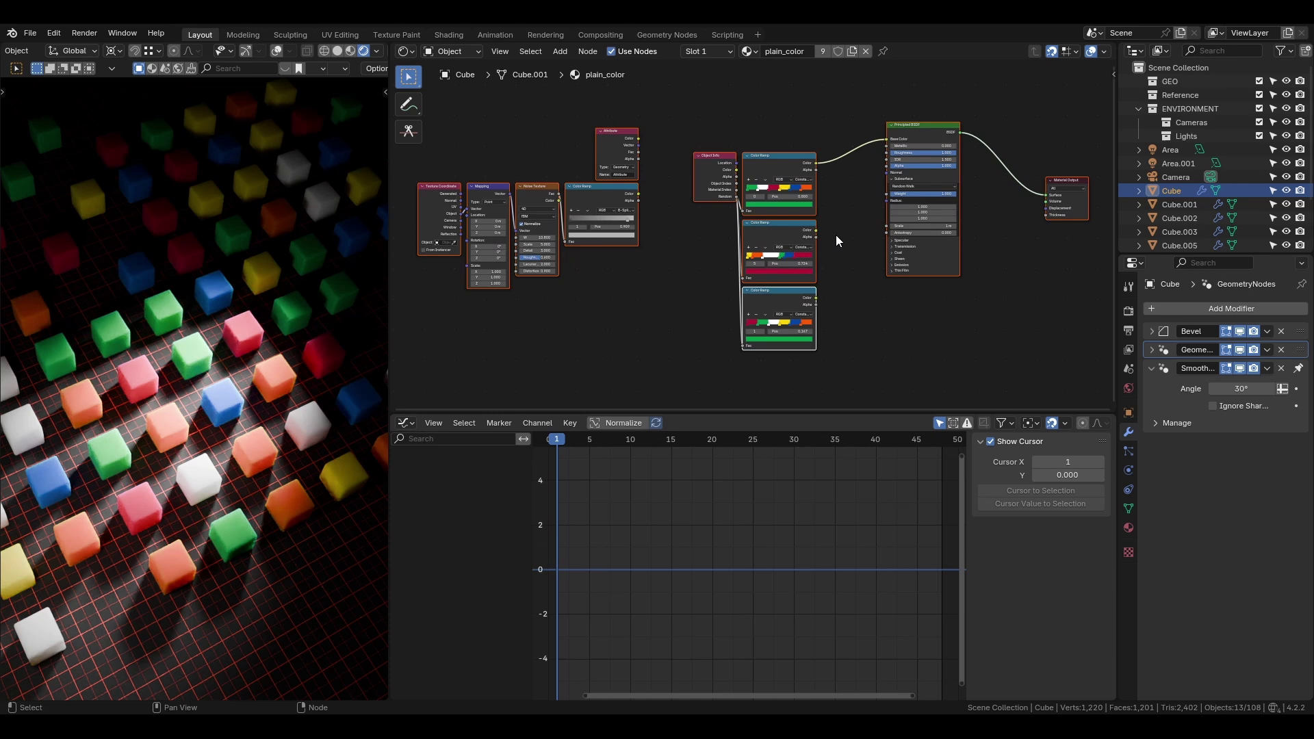
scroll(792, 246, up, 3)
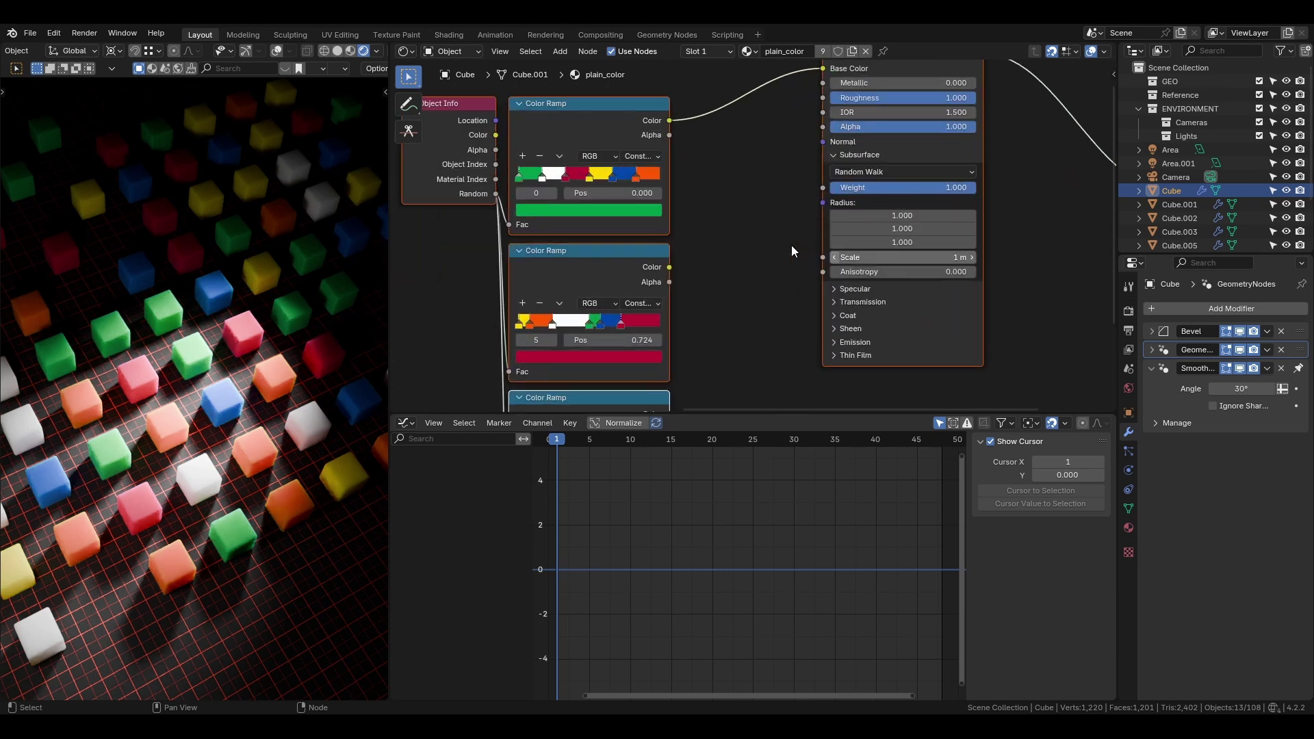
shift+middle_drag(755, 183, 808, 228)
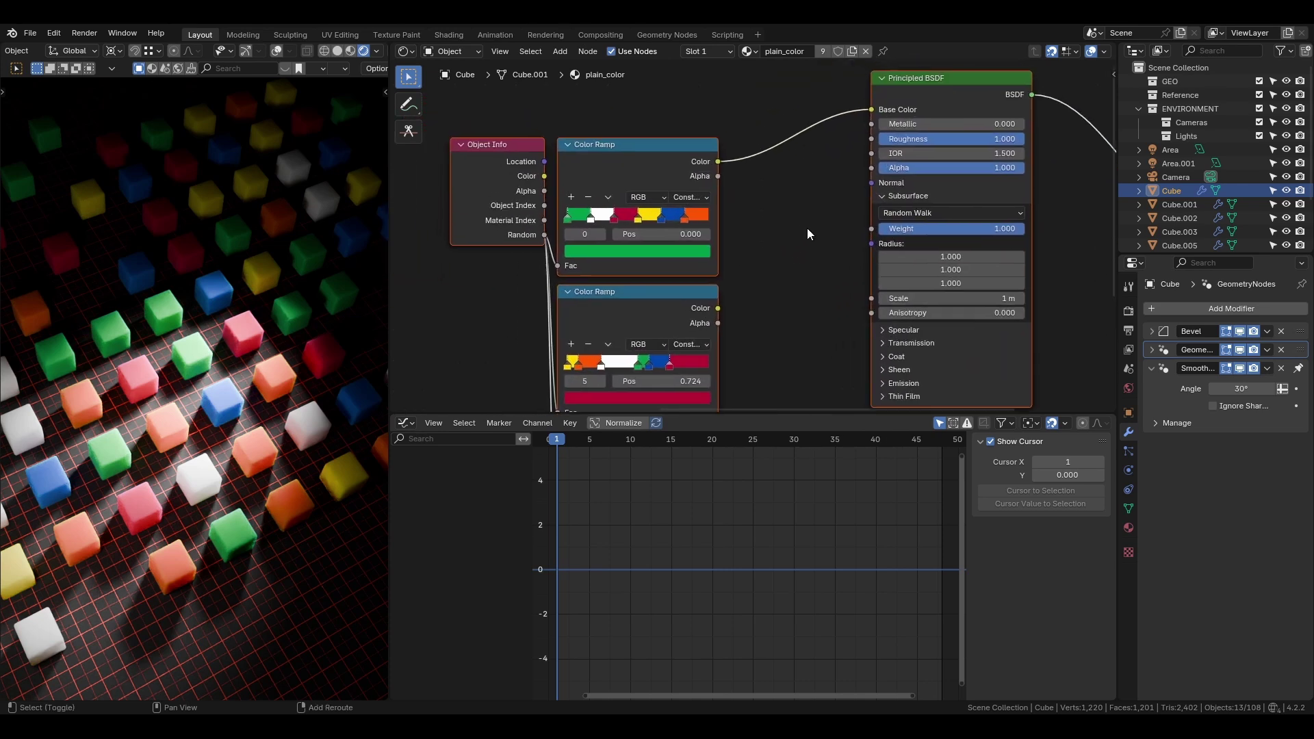
Step: Move the Principled BSDF node close to the first Color Ramp, aligning their top edges
click(518, 163)
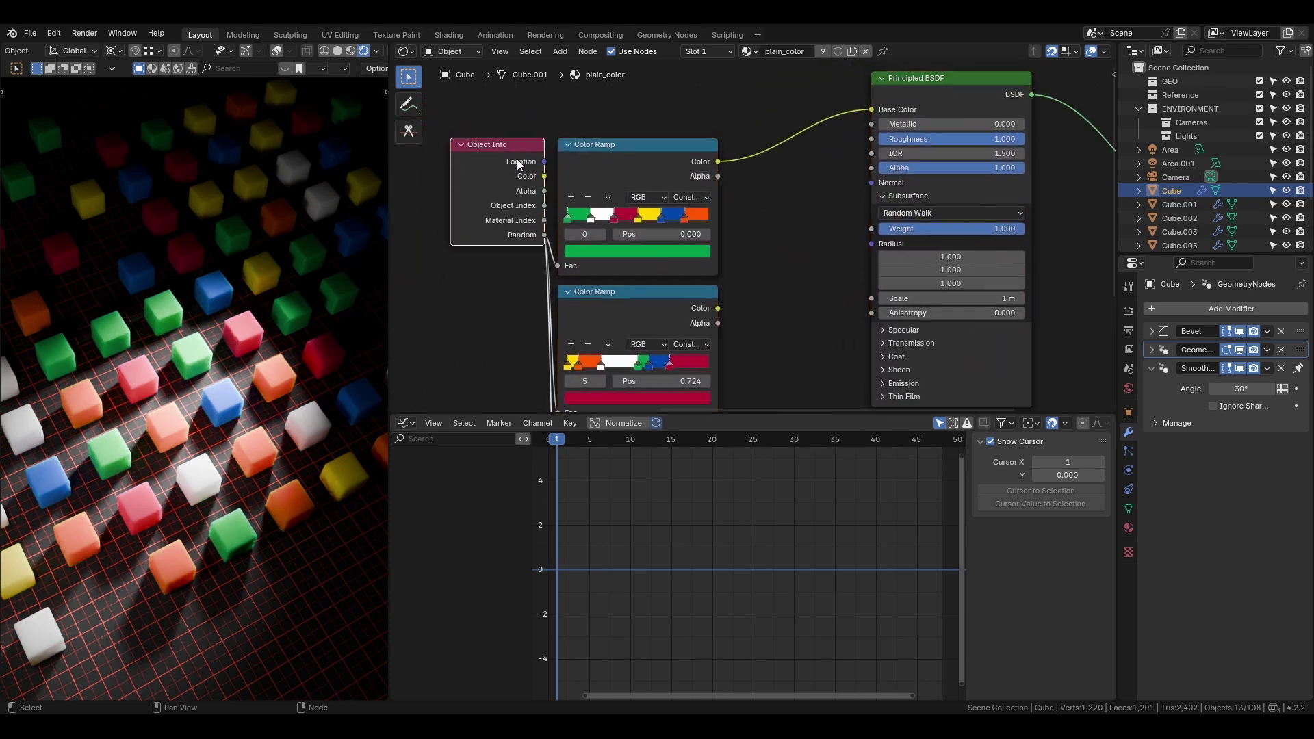
click(690, 150)
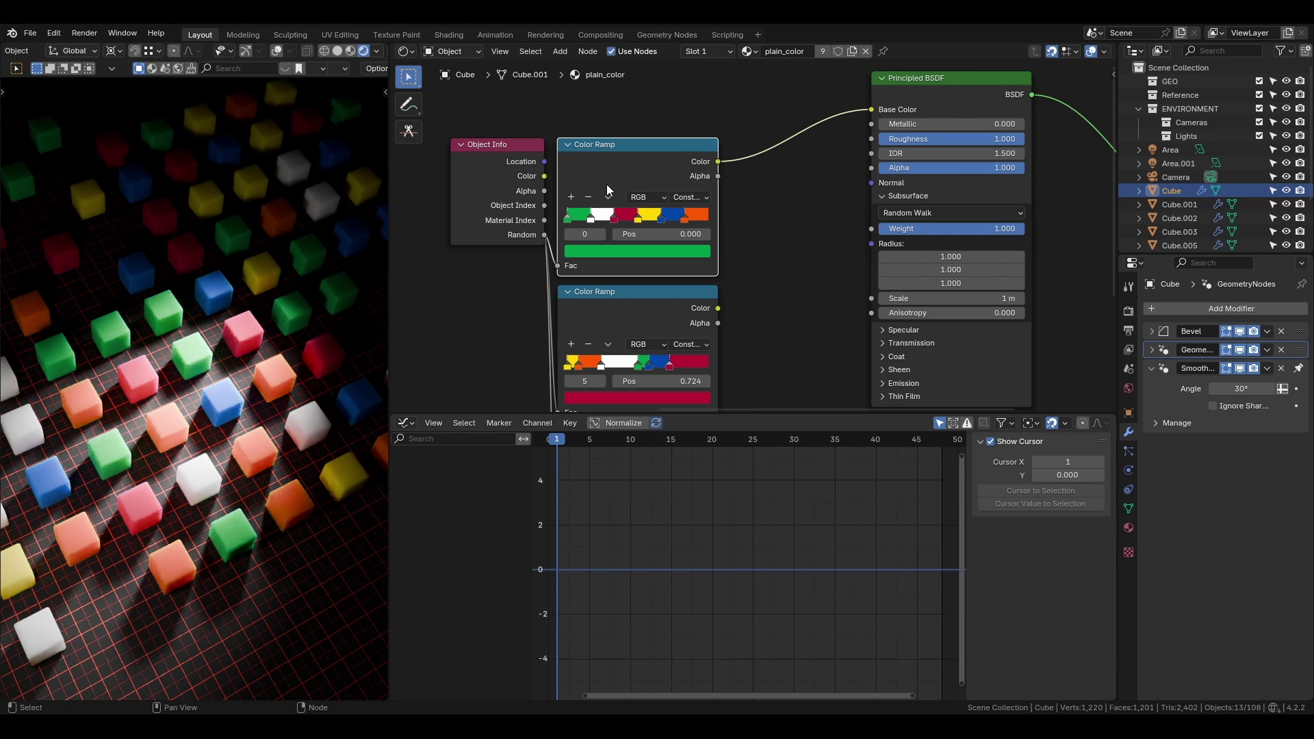
drag(982, 103, 853, 169)
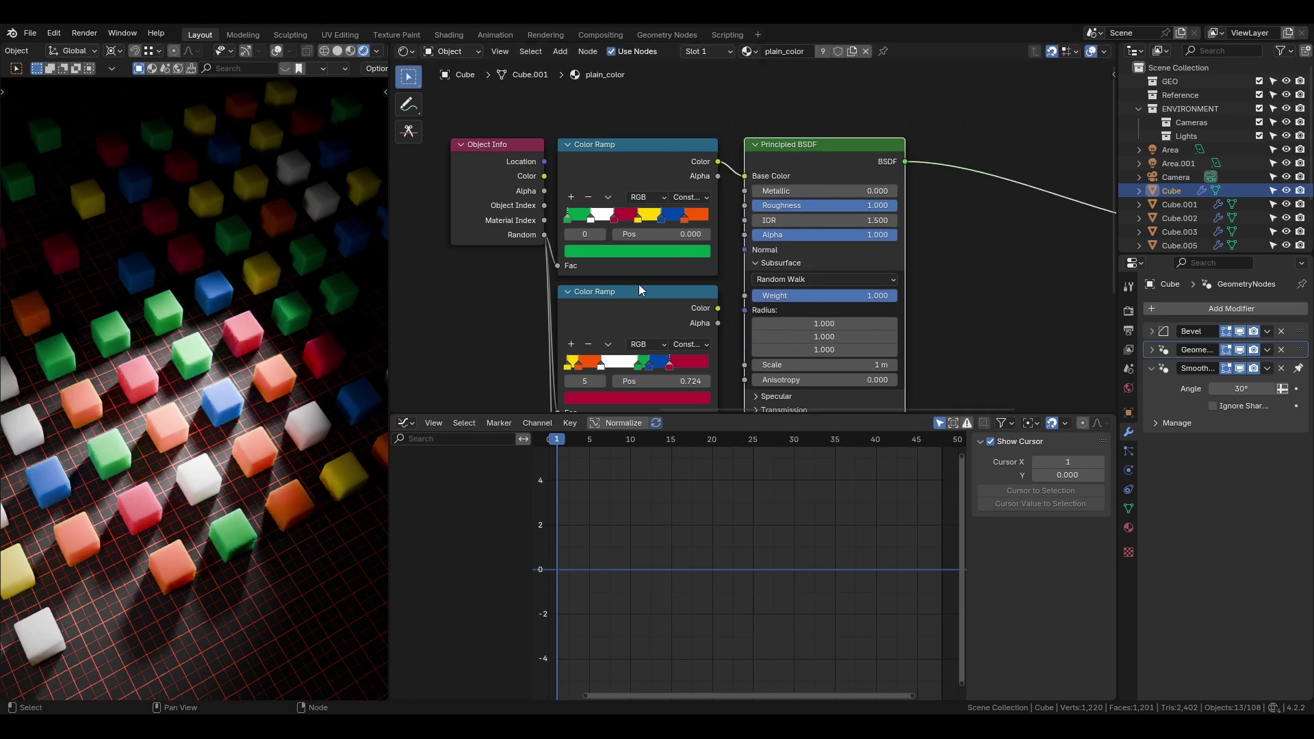
Step: Link the second Color Ramp's color to Base Color on the Principled BSDF, and replace it with the third Color Ramp's color
middle_drag(743, 272, 756, 157)
middle_drag(702, 232, 634, 295)
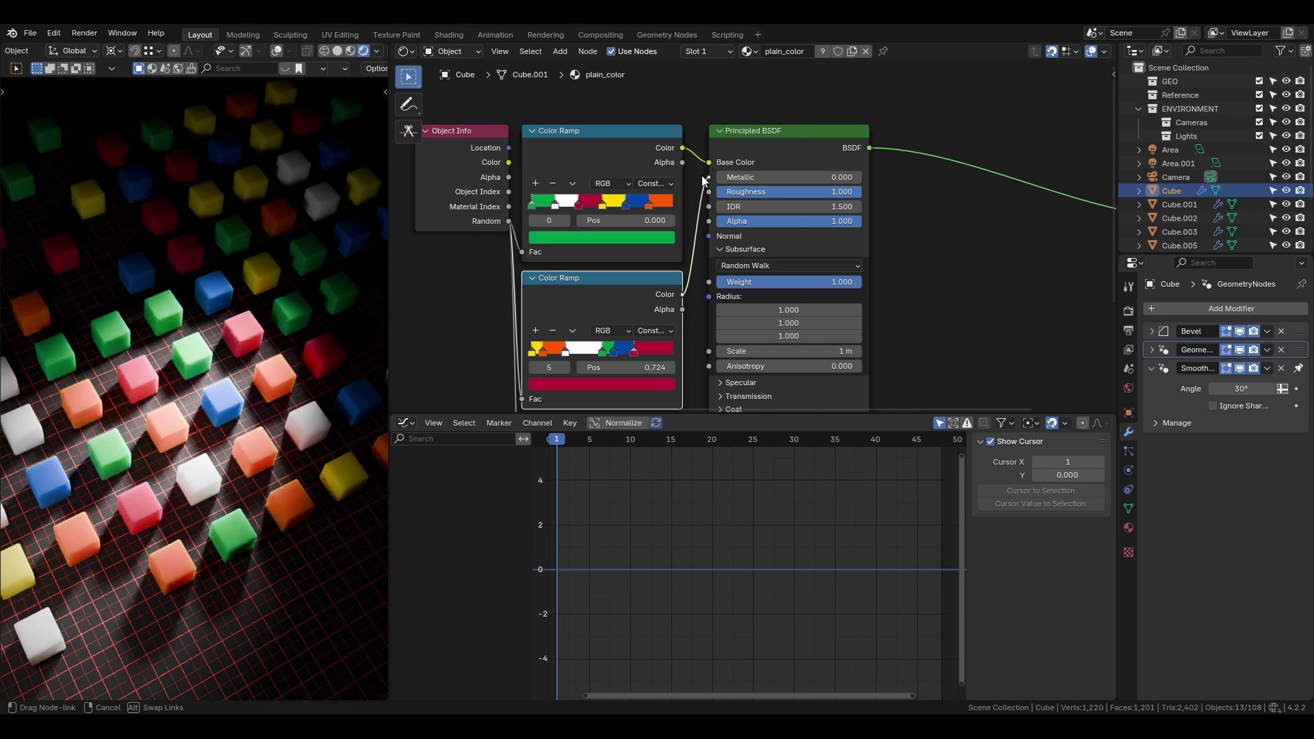
drag(702, 176, 709, 163)
middle_drag(769, 303, 789, 172)
drag(703, 311, 730, 95)
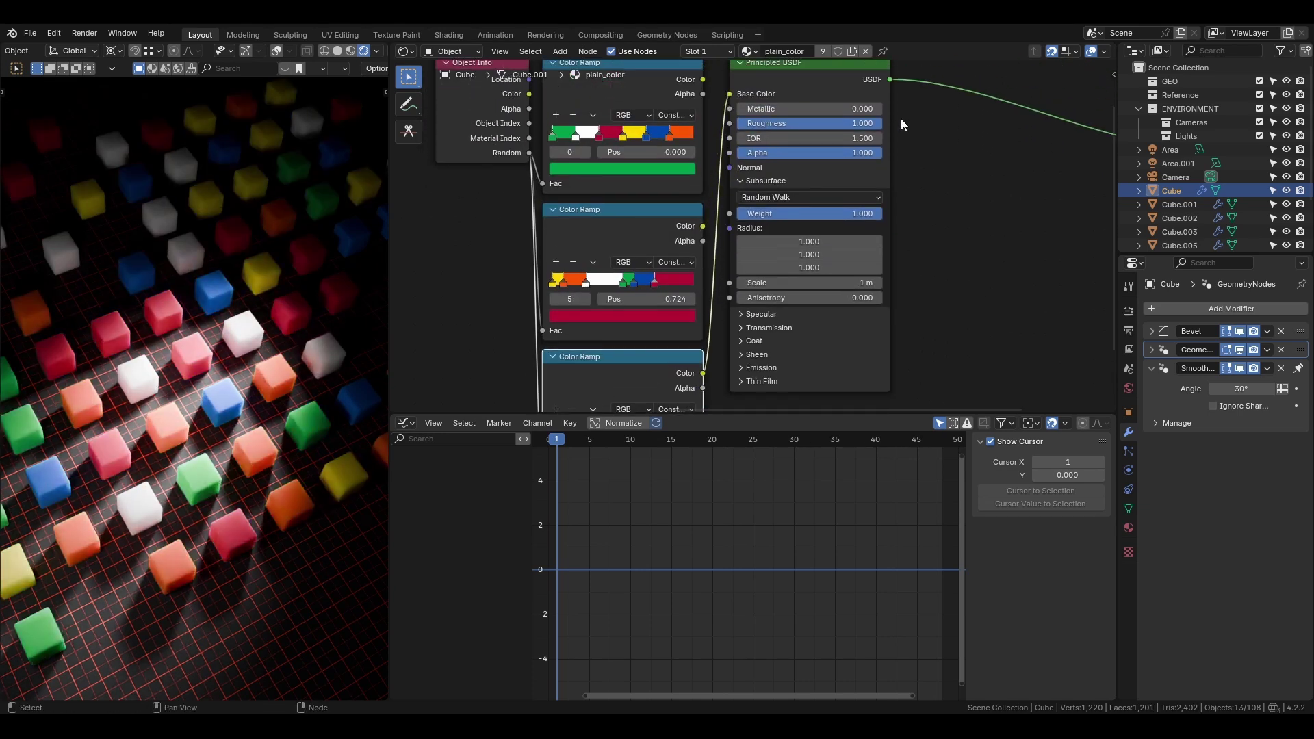
Step: Examine the Principled BSDF's subsurface settings and the Bevel modifier's settings, and inspect the blue cube's beveled edges up close
scroll(906, 207, up, 1)
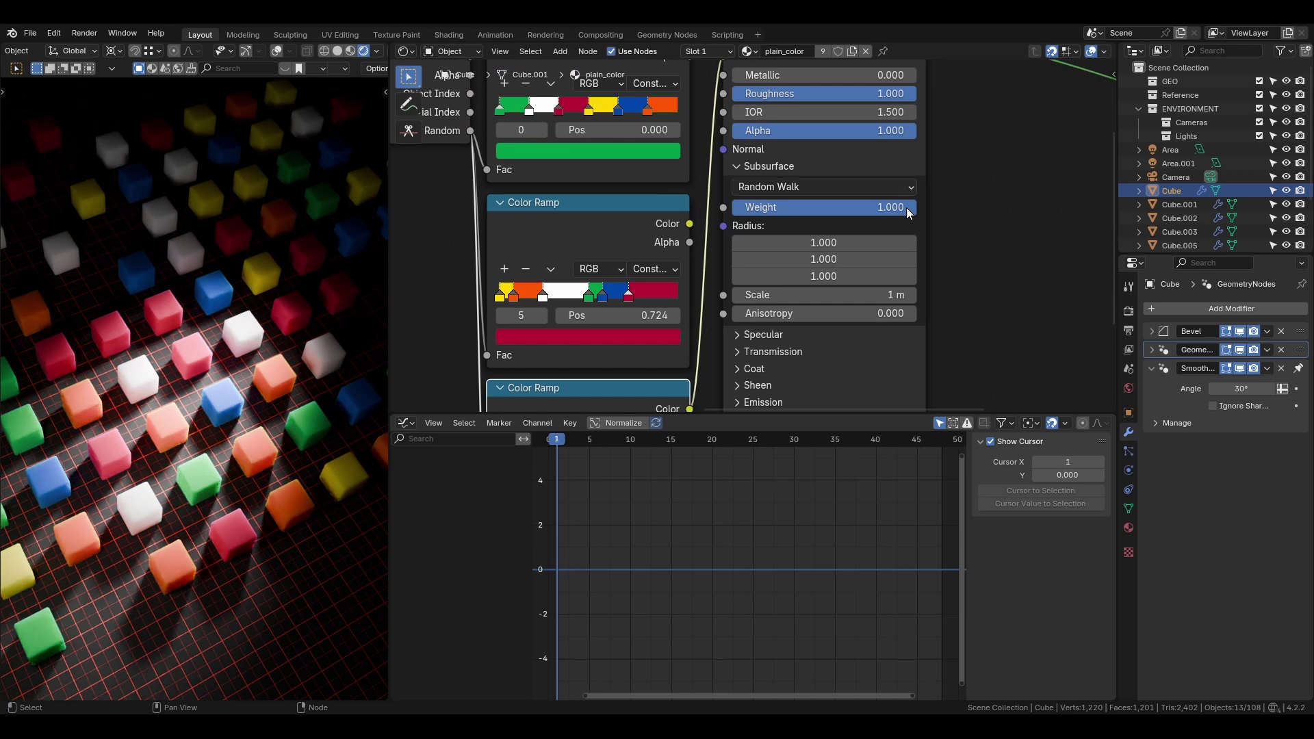
middle_drag(980, 212, 958, 233)
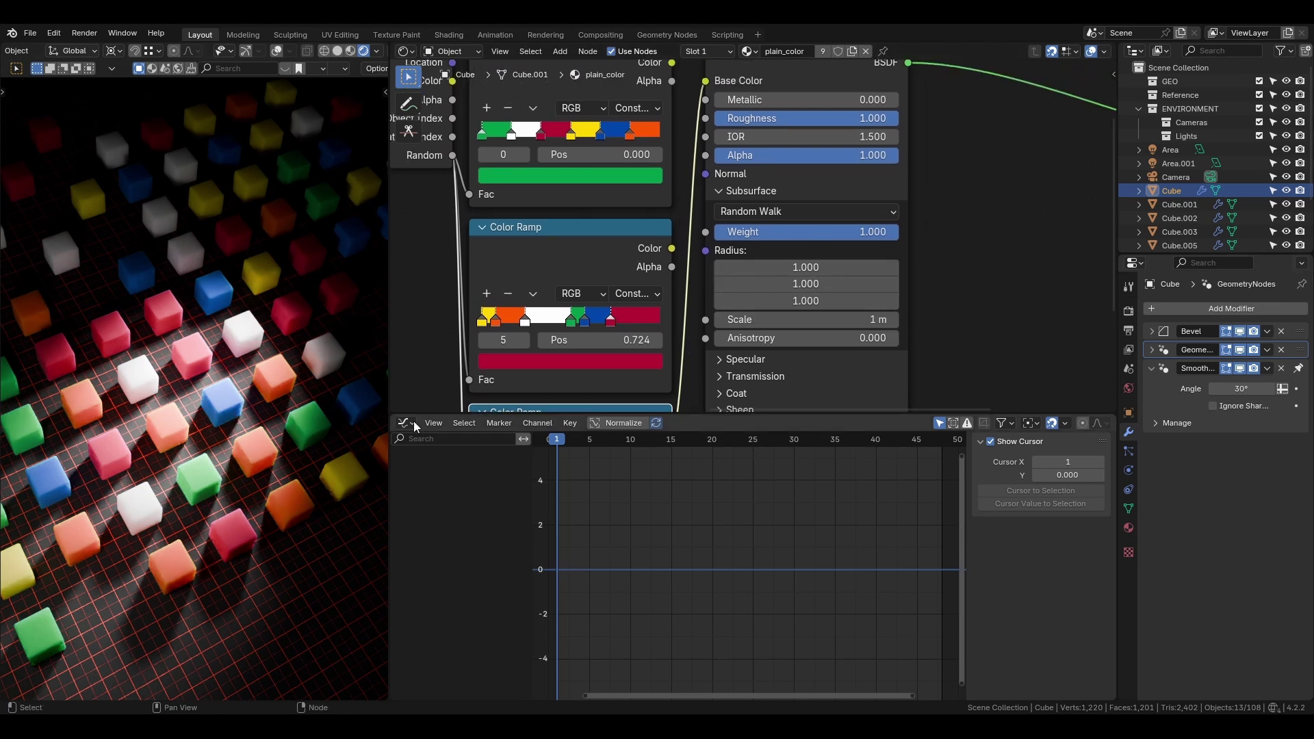
click(1152, 331)
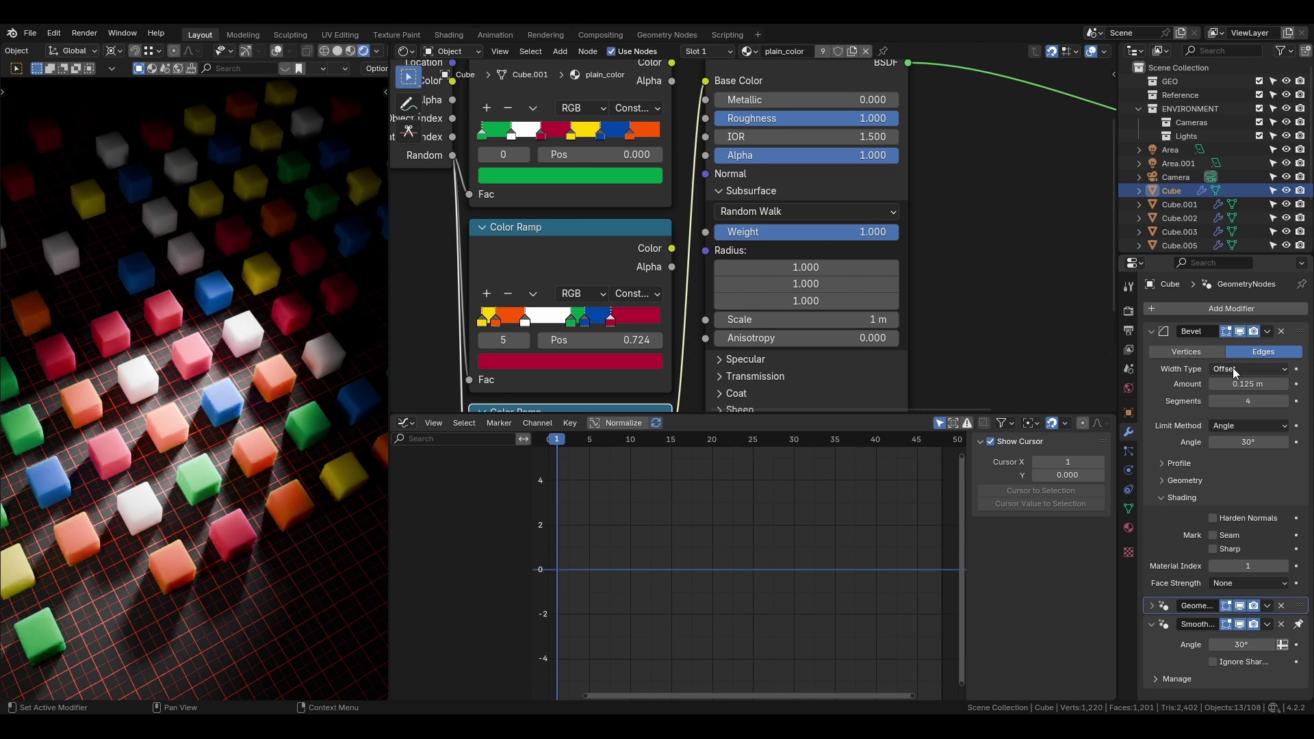
scroll(286, 408, up, 5)
scroll(286, 408, down, 5)
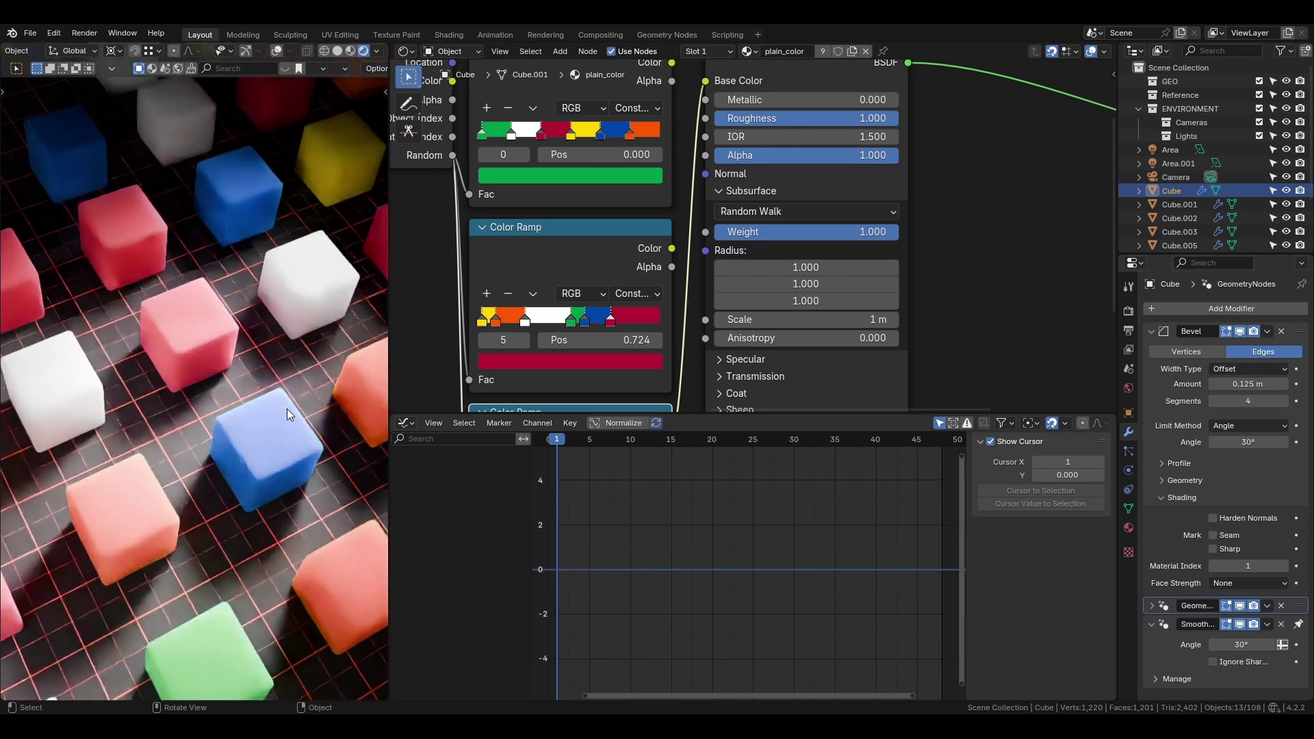
alt+middle_click(236, 445)
scroll(224, 348, up, 4)
alt+middle_click(224, 348)
scroll(220, 358, up, 4)
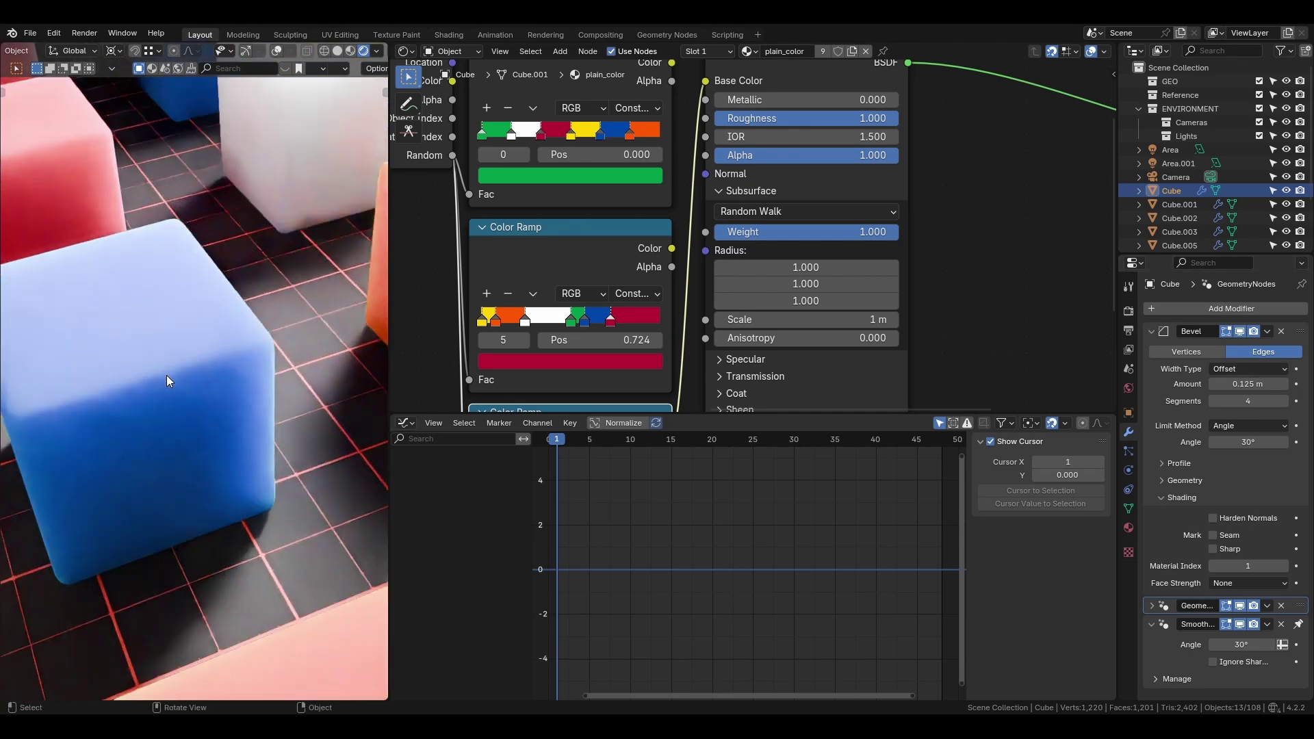
middle_drag(166, 375, 251, 331)
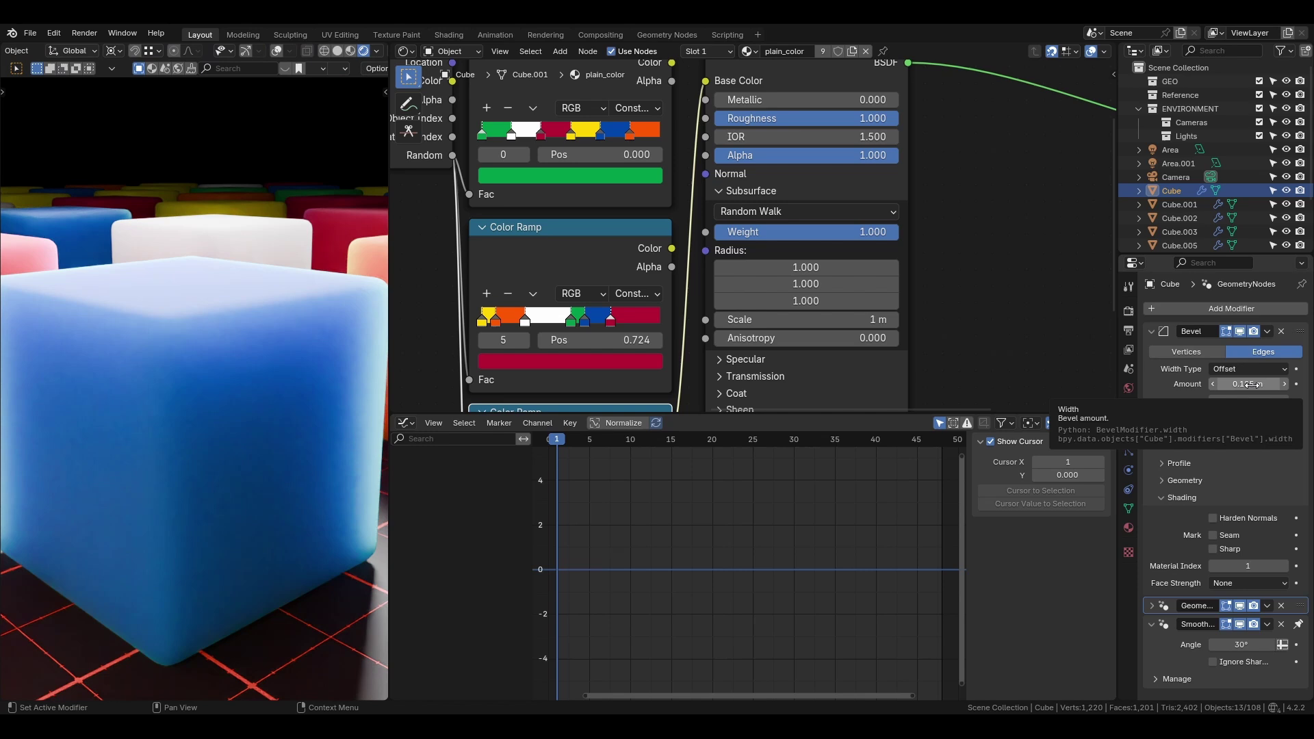
Step: Turn the Bevel modifier's viewport display off and on twice to compare the cube with and without it
click(1242, 332)
click(1243, 333)
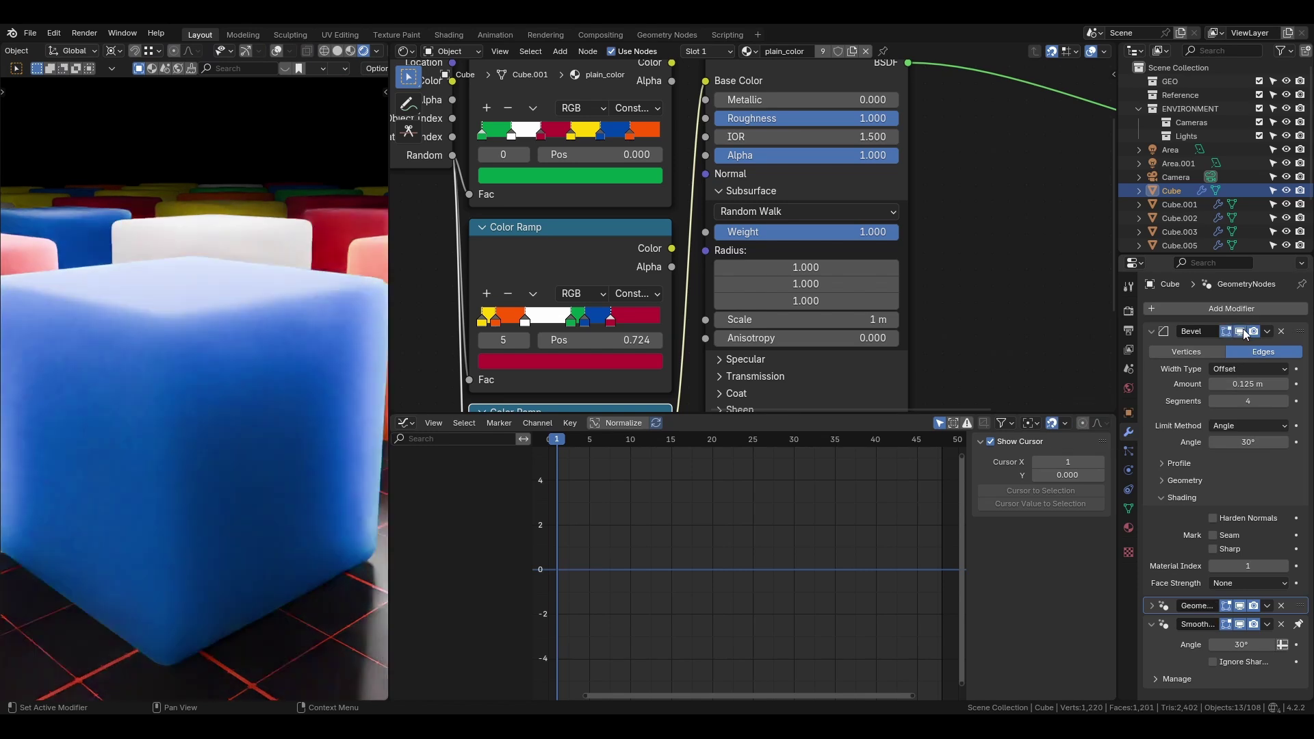
click(1240, 331)
click(1240, 331)
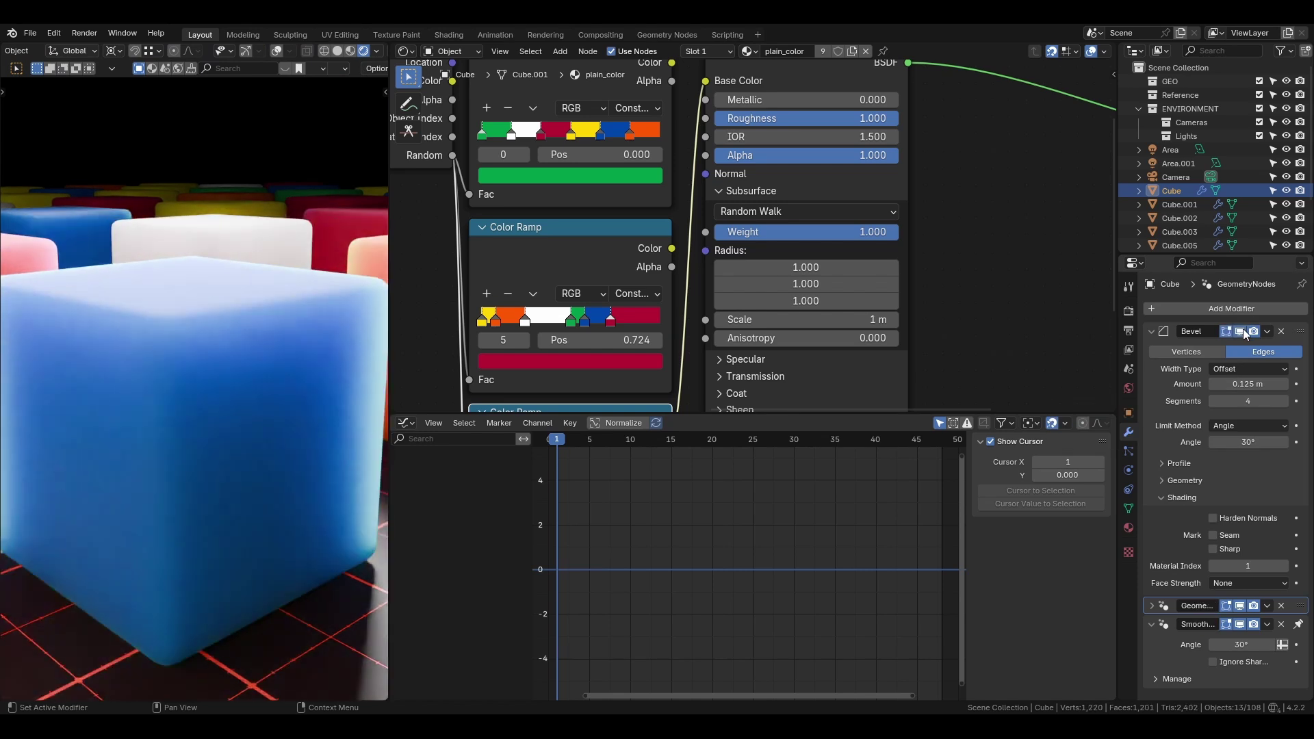